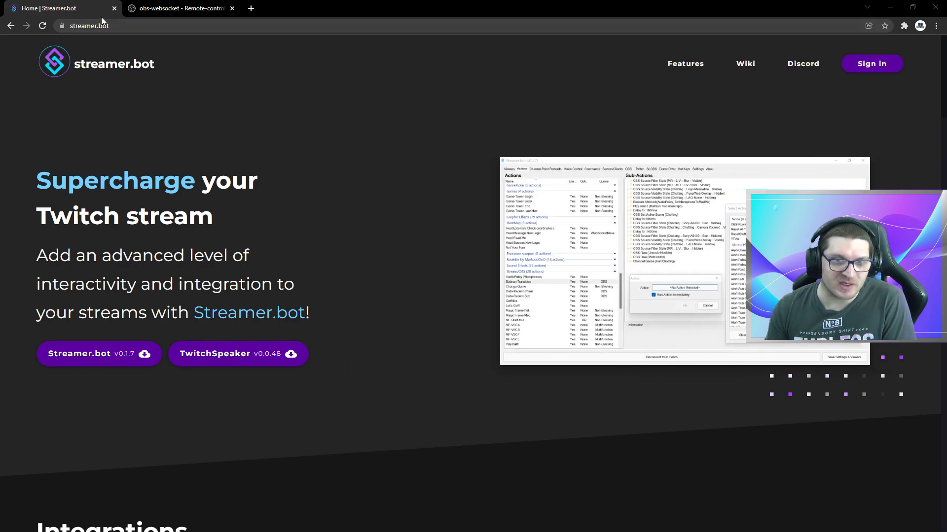
Check the streamer.bot home page and the obs-websocket plugin page in the browser, and return to Streamer.bot
left_click(163, 29)
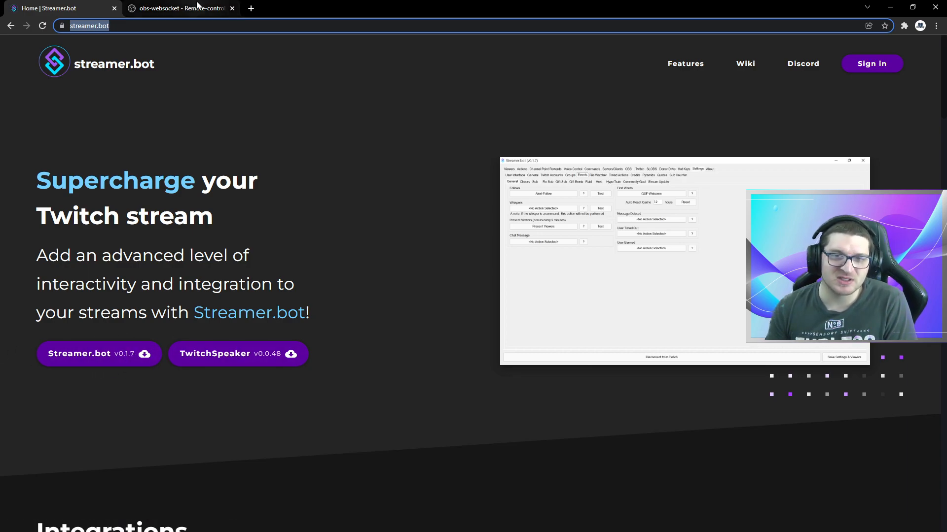
key("ctrl+Tab")
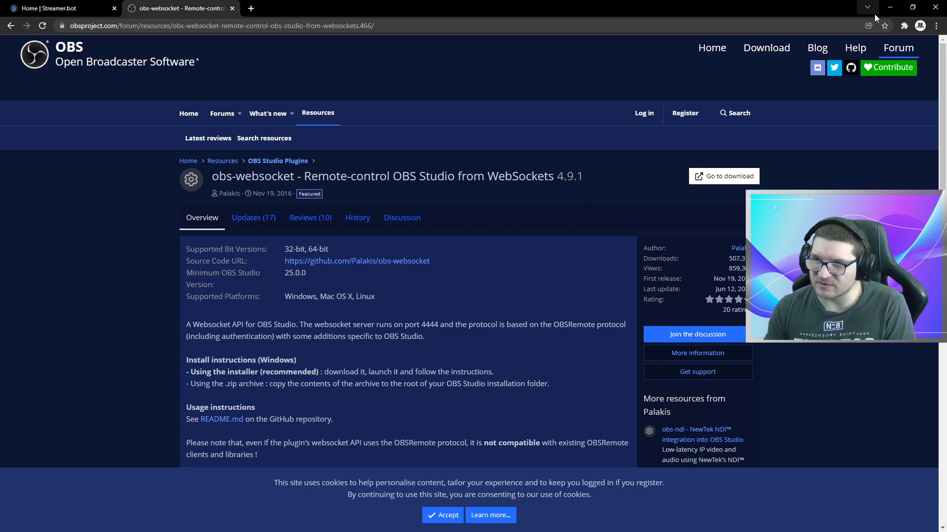
left_click(888, 8)
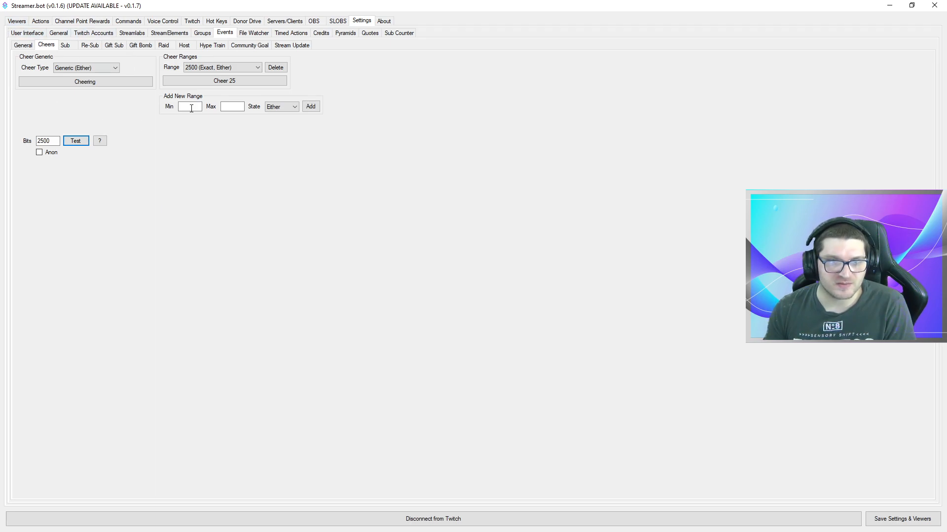
Look through the viewer list and the Events, General, User Interface and Twitch Accounts settings
left_click(11, 22)
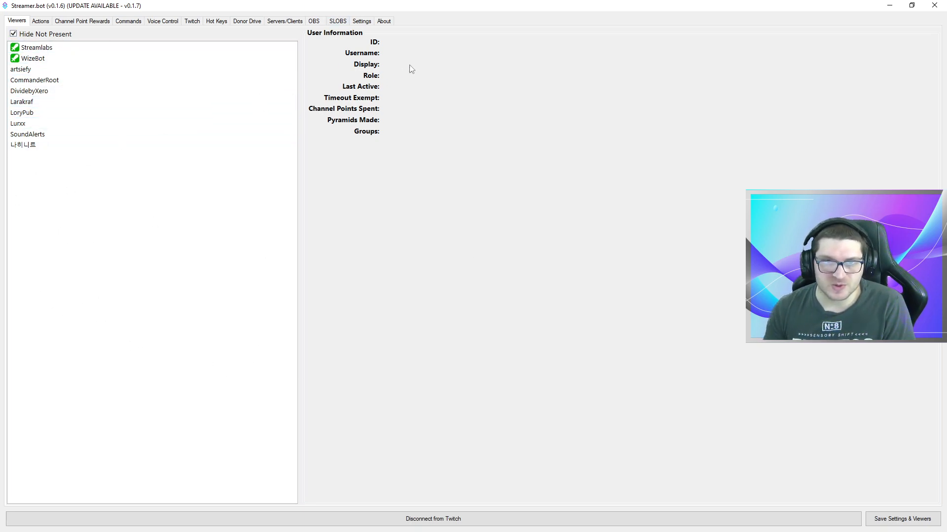
left_click(362, 22)
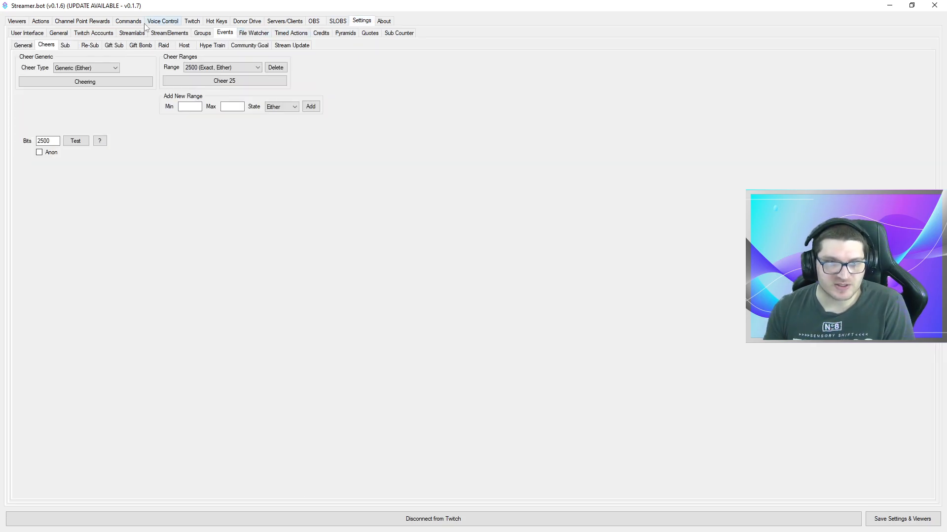
left_click(23, 46)
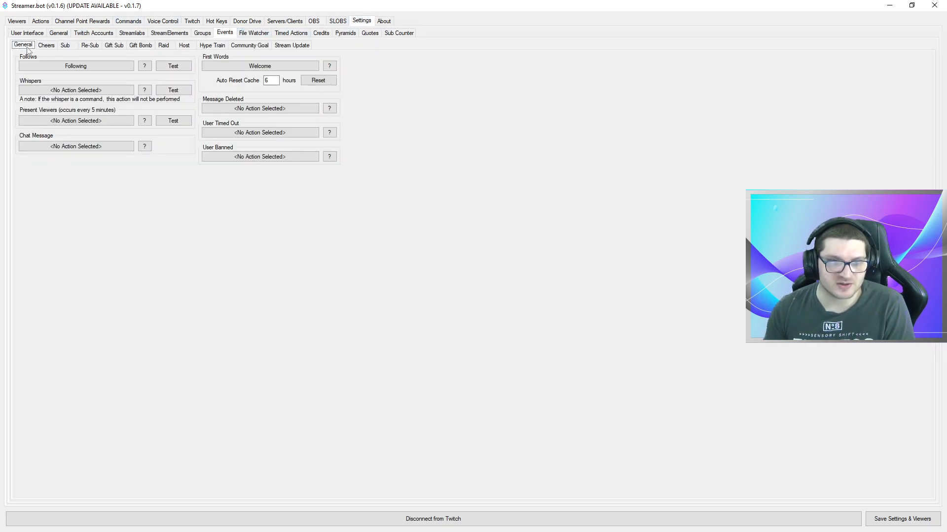
left_click(59, 33)
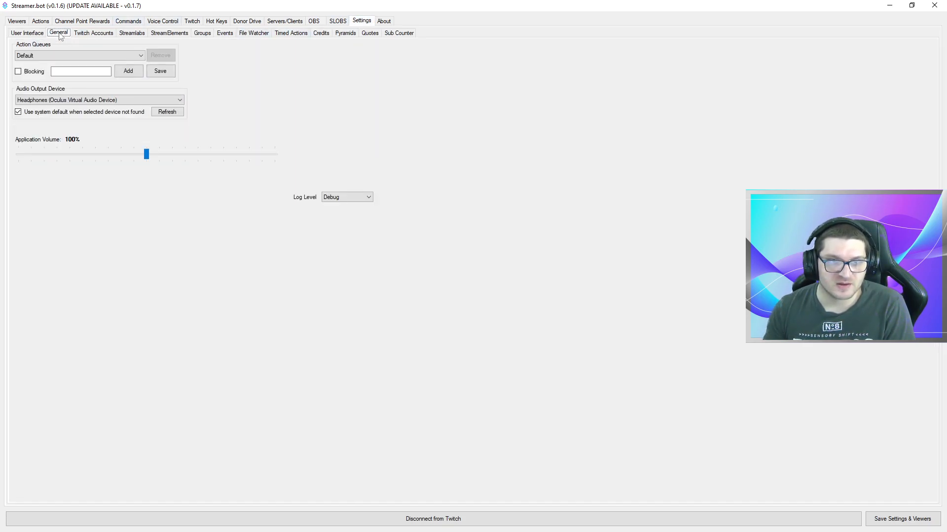
left_click(20, 34)
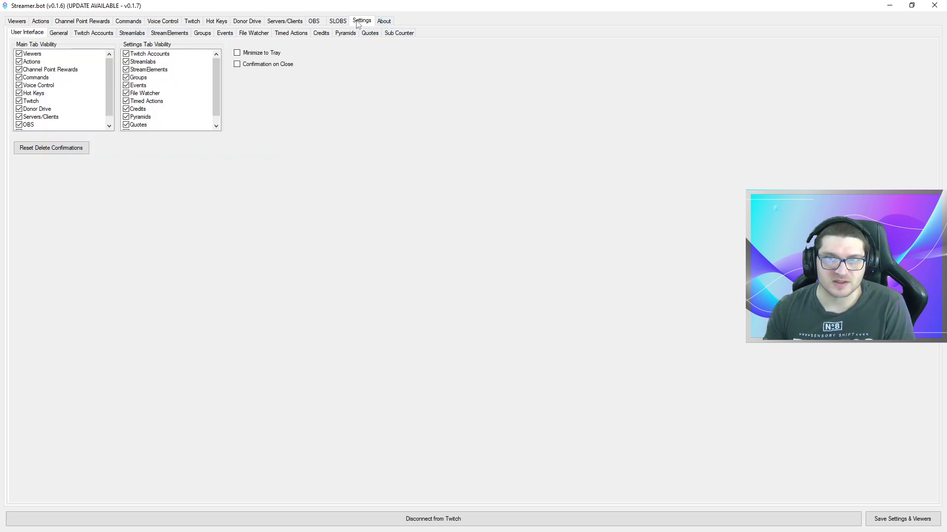
left_click(93, 34)
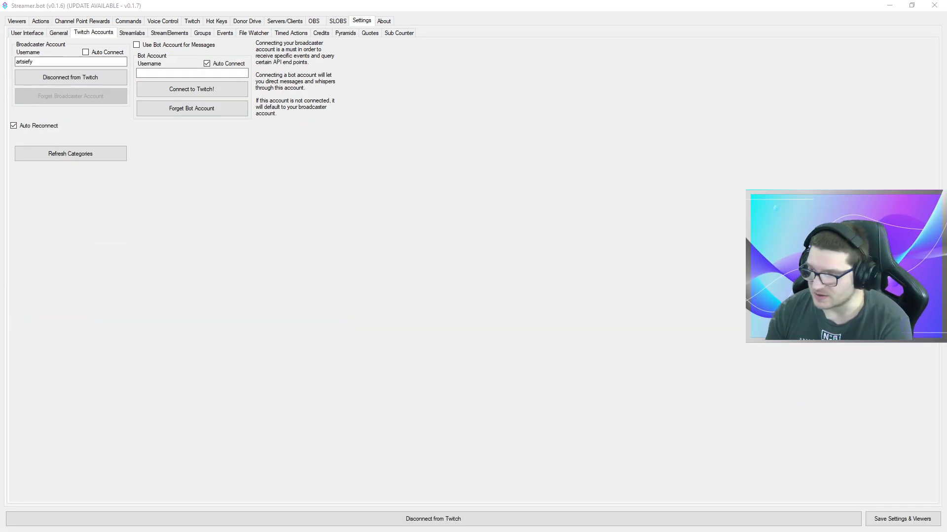
Add an enabled action named Hello in a new Voice Commands group, using the Default queue
left_click(41, 21)
right_click(77, 157)
left_click(107, 162)
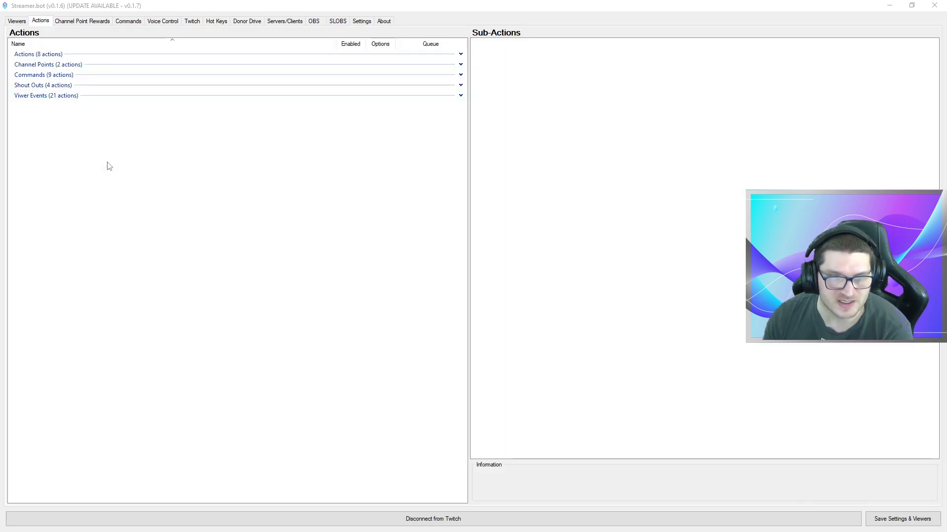
type("Hello")
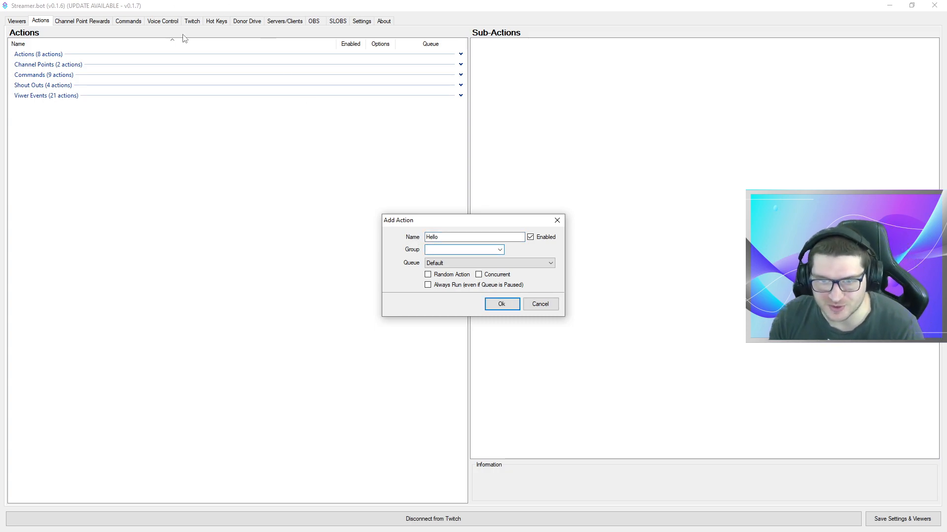
type("Voice Commands")
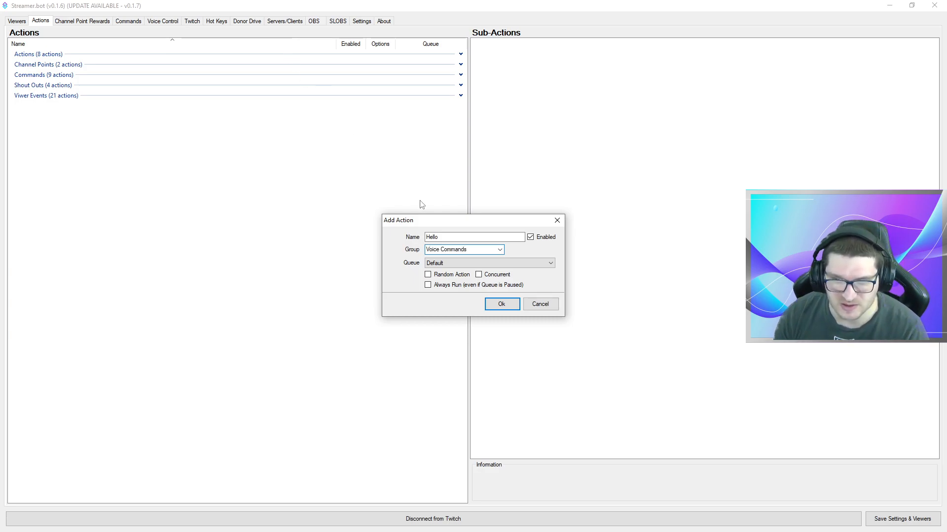
left_click(499, 304)
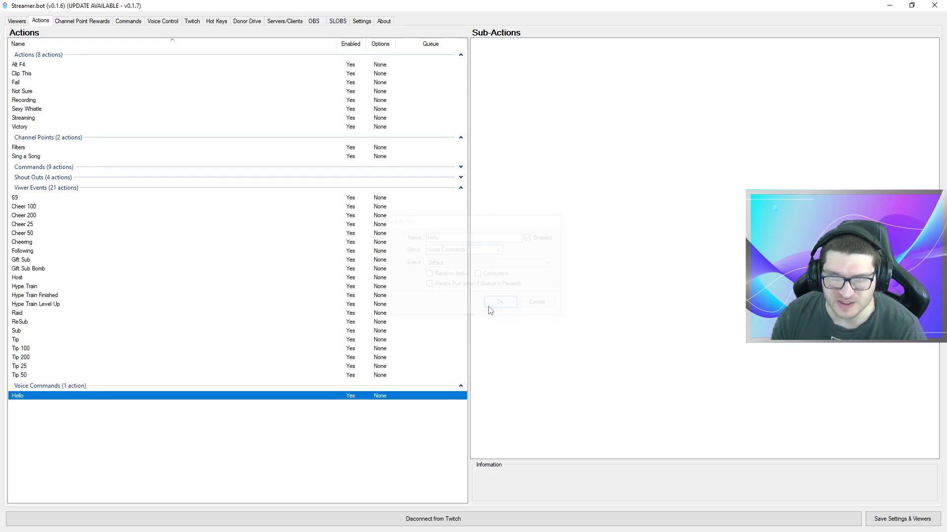
Collapse the Viwer Events, Channel Points and Actions groups in the actions list
left_click(60, 189)
left_click(52, 138)
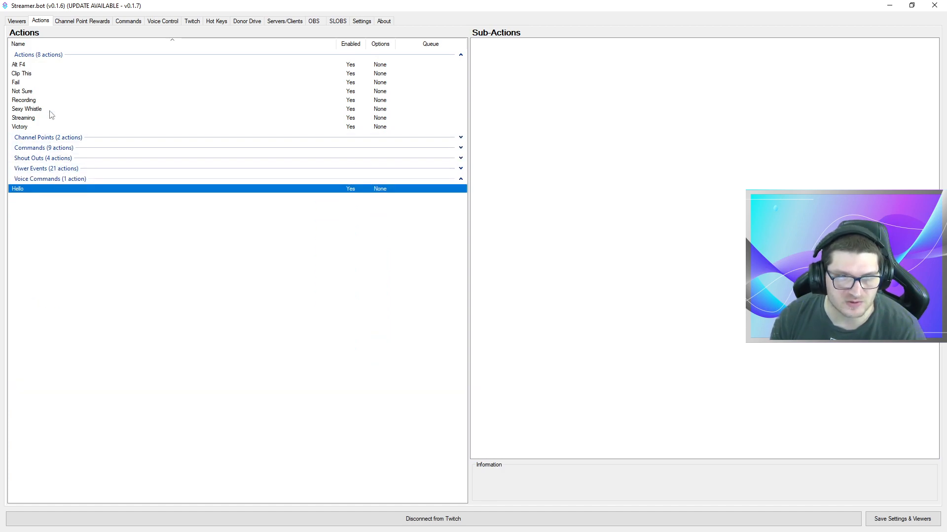
left_click(42, 56)
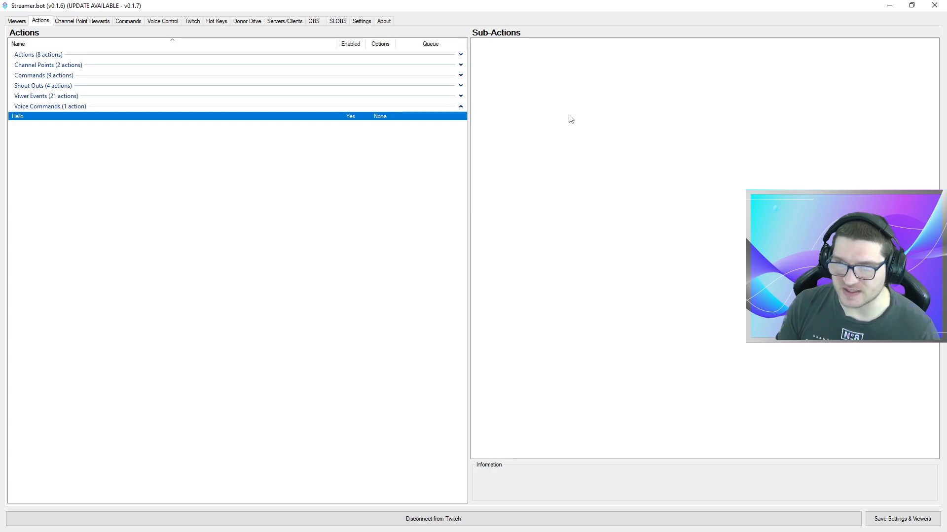
right_click(565, 98)
mouse_move(599, 108)
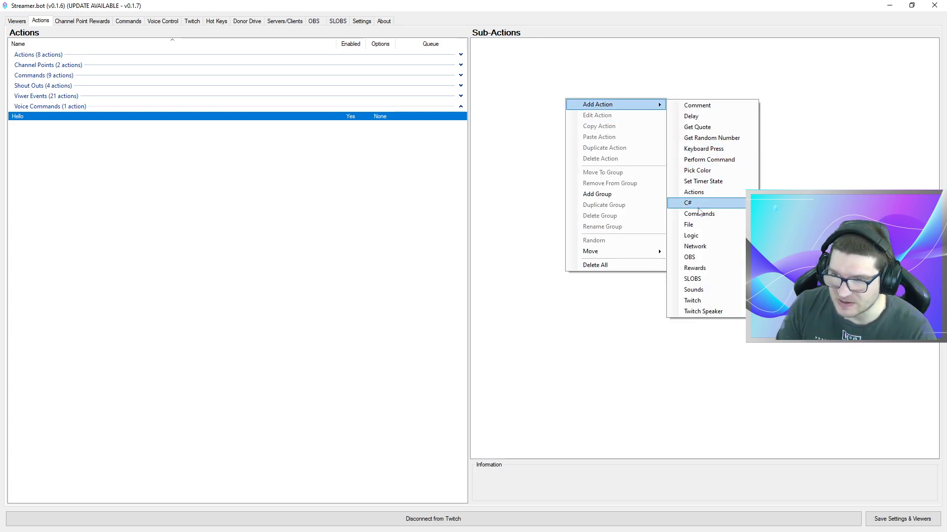
mouse_move(692, 261)
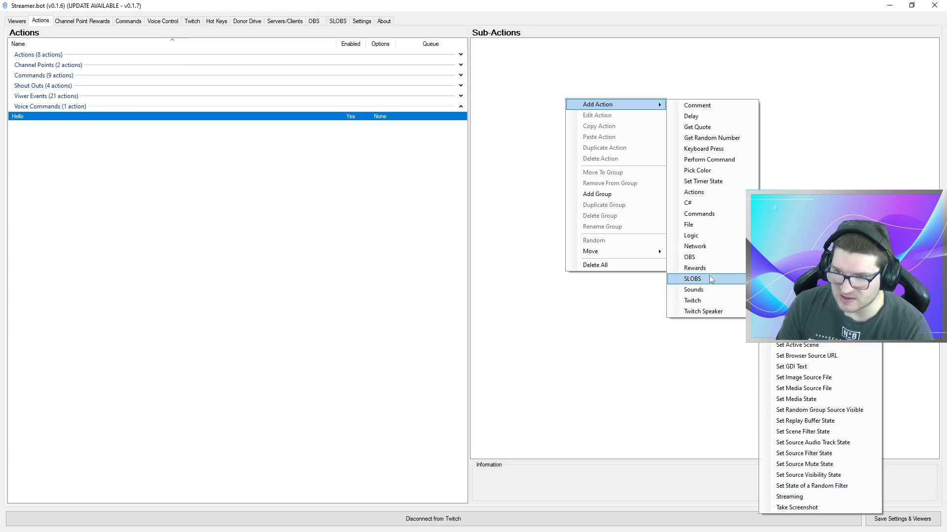
mouse_move(709, 276)
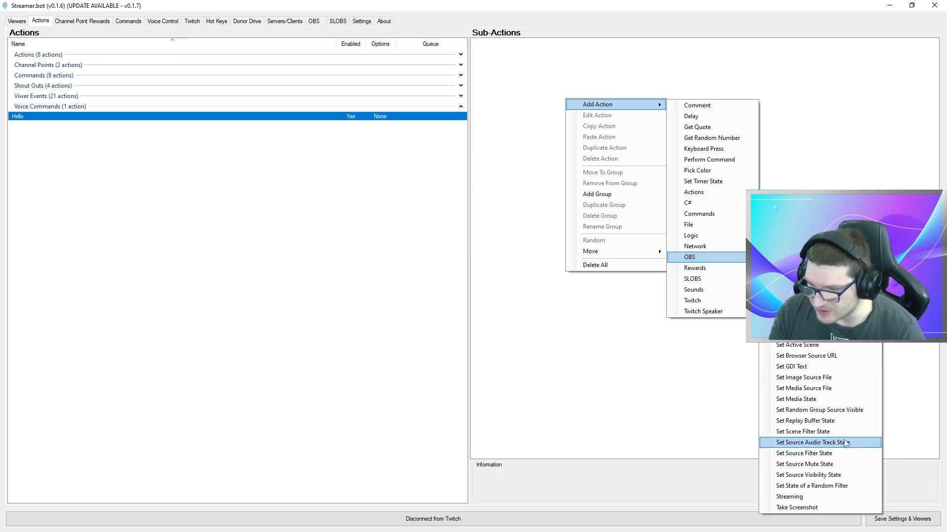
left_click(818, 475)
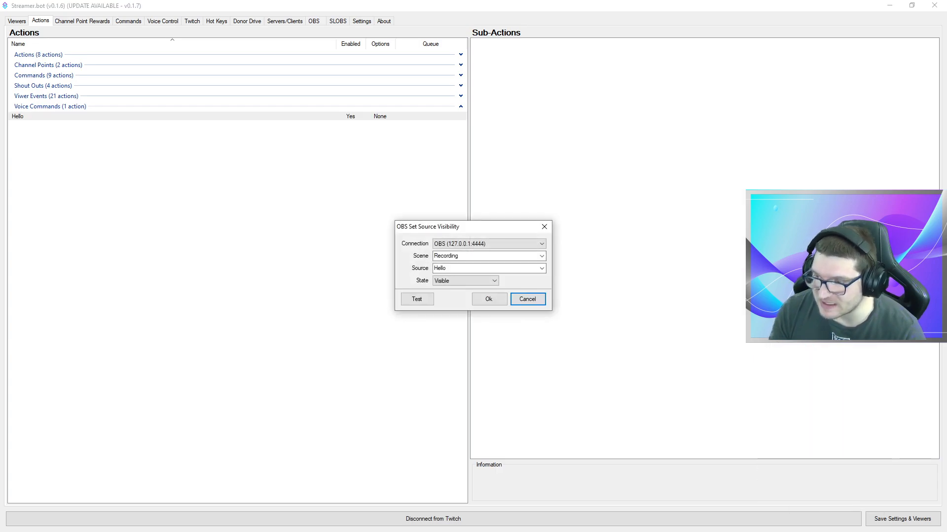
left_click_drag(878, 185, 584, 9)
left_click(549, 465)
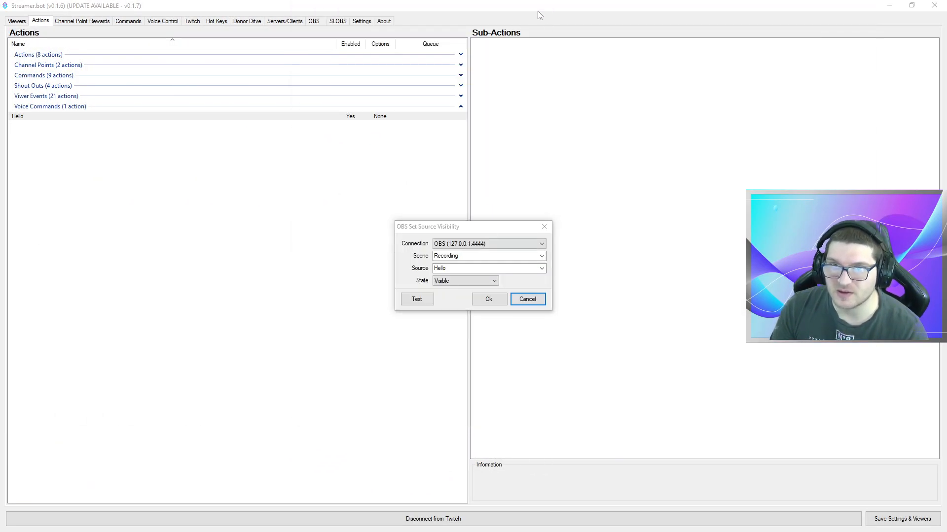
left_click(522, 299)
Arrange Streamer.bot and OBS so both windows are visible, and preview the Hello source by showing and hiding it in OBS
left_click_drag(508, 6, 300, 12)
left_click_drag(638, 15, 702, 140)
left_click(507, 398)
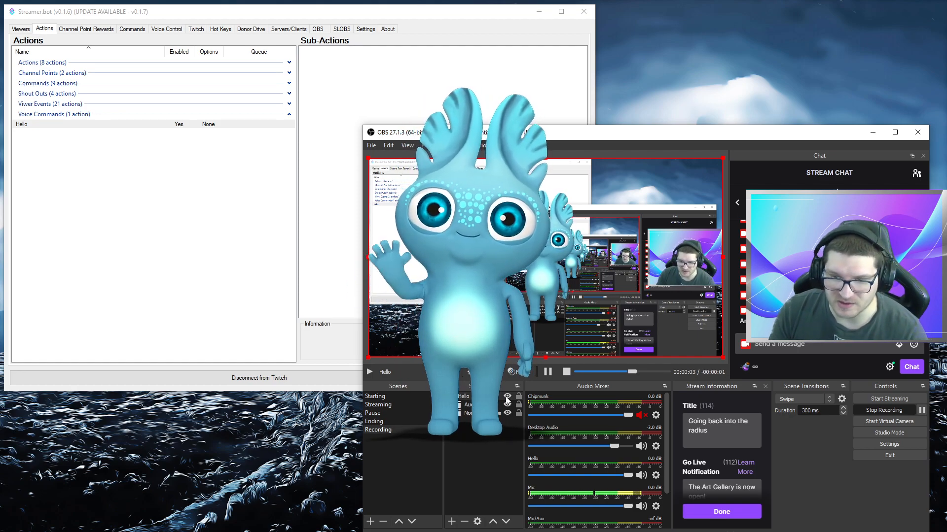
left_click(507, 397)
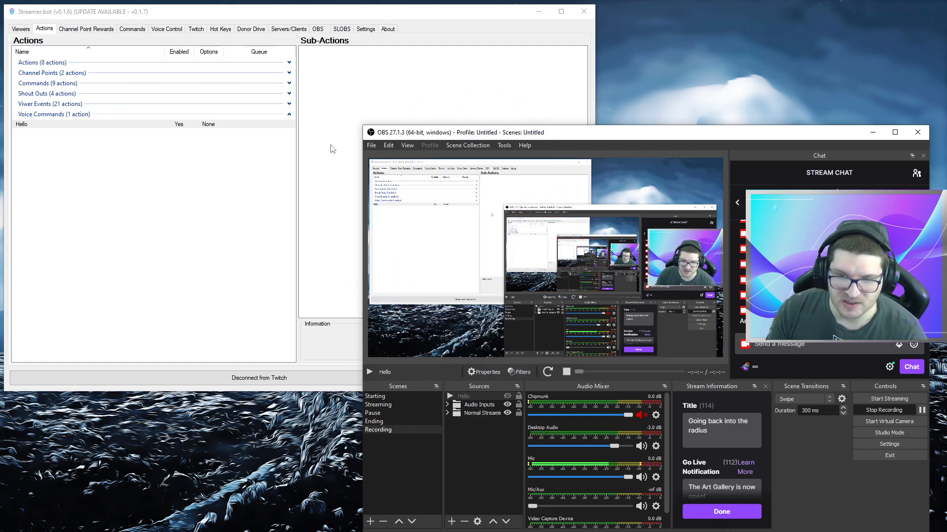
Add an OBS Set Source Visibility State sub-action to Hello, with scene Recording, source Hello and state Visible
right_click(389, 86)
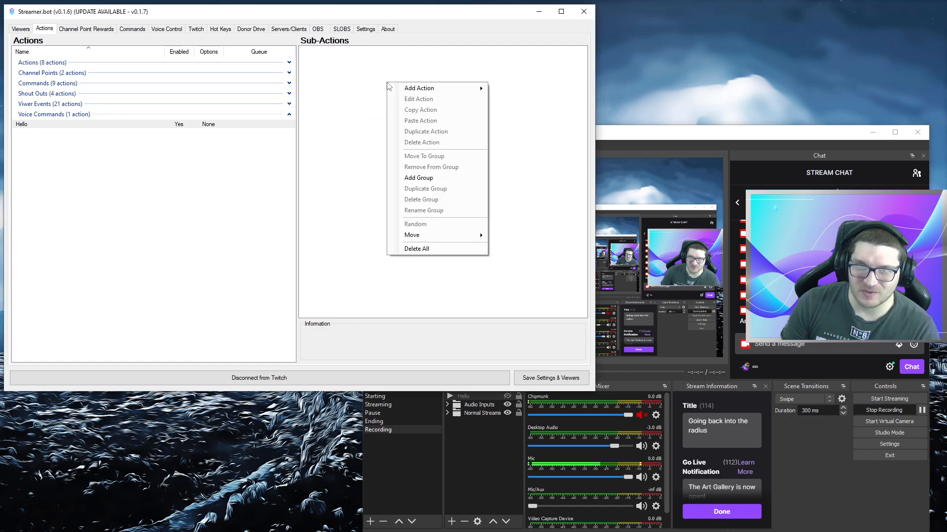
mouse_move(422, 88)
mouse_move(529, 242)
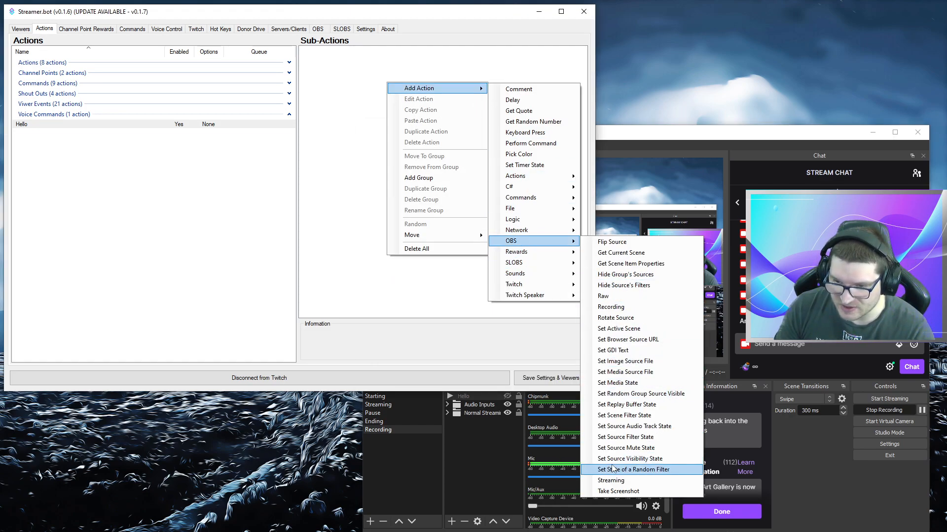
left_click(647, 459)
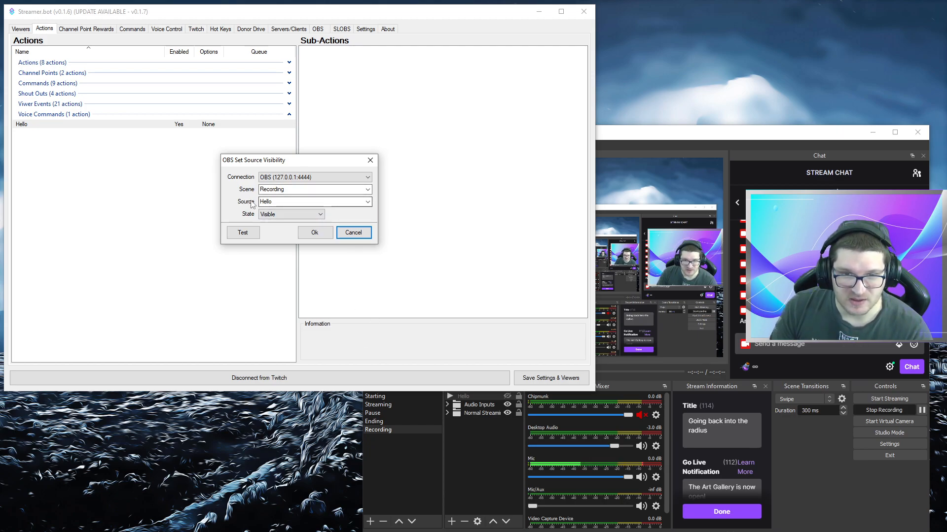
left_click(291, 201)
left_click(269, 213)
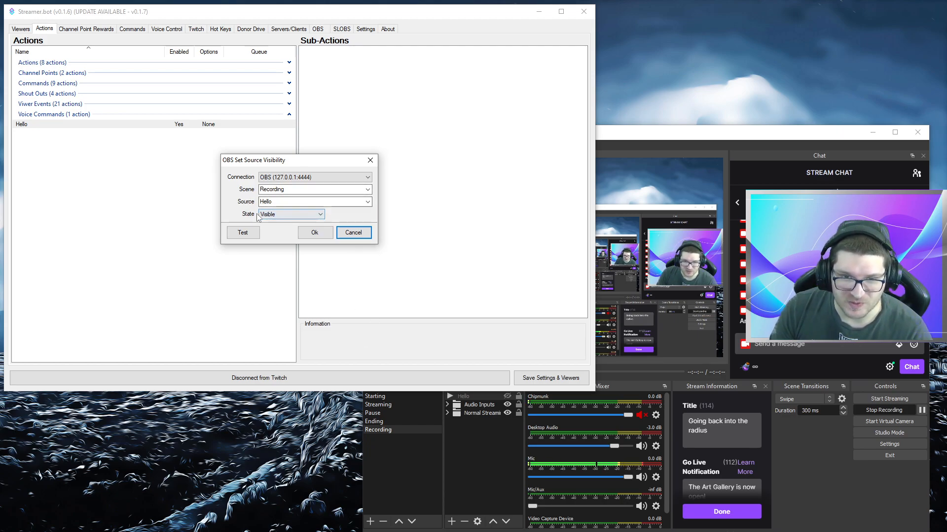
left_click(318, 232)
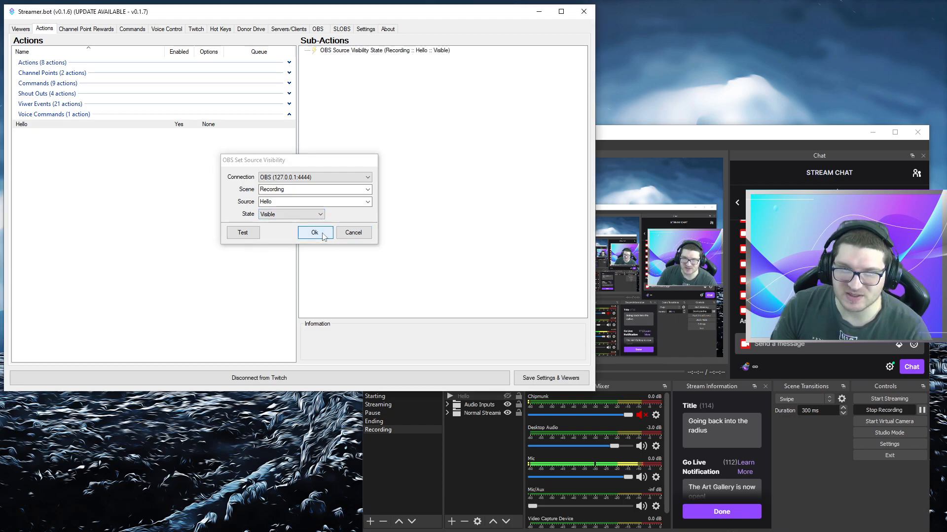
Add a Play Sound sub-action for Hello.mp3 from the Test Setup folder at 80% volume, finishing playback before continuing
right_click(375, 68)
mouse_move(388, 74)
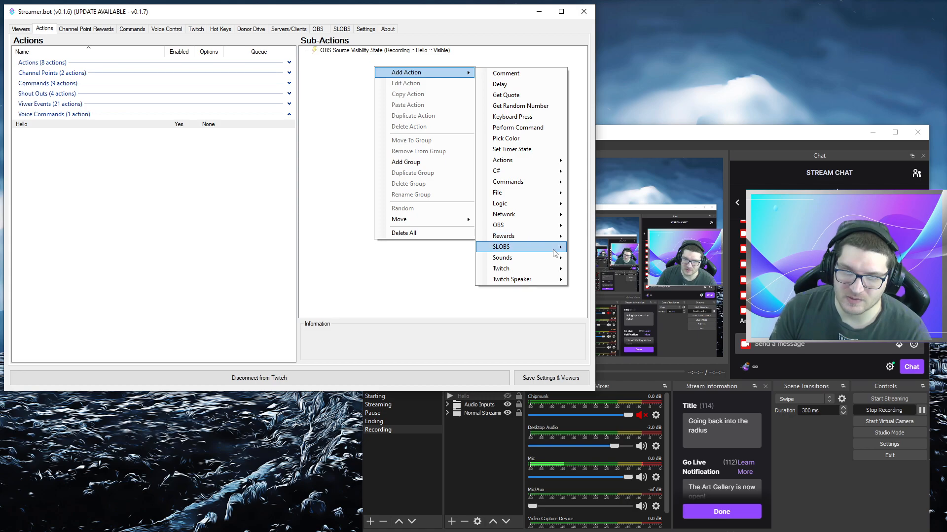
mouse_move(546, 259)
left_click(586, 259)
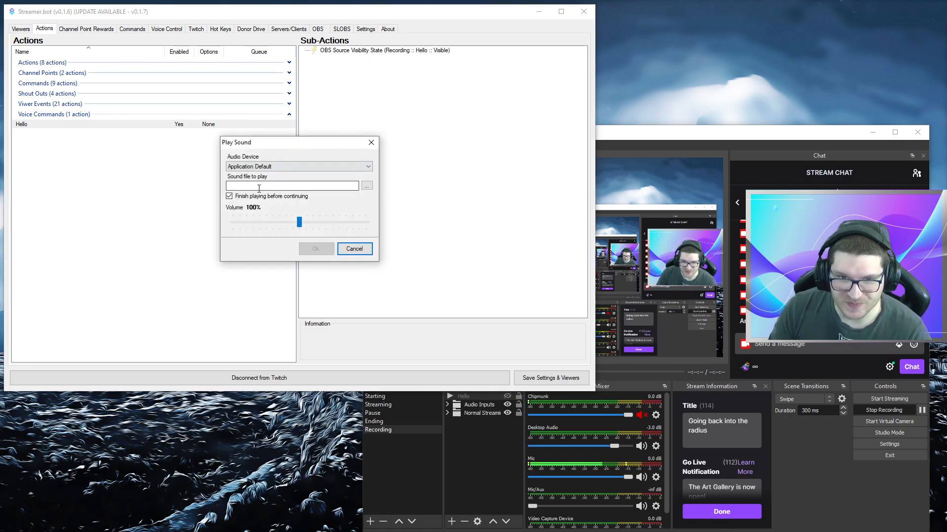
left_click(366, 185)
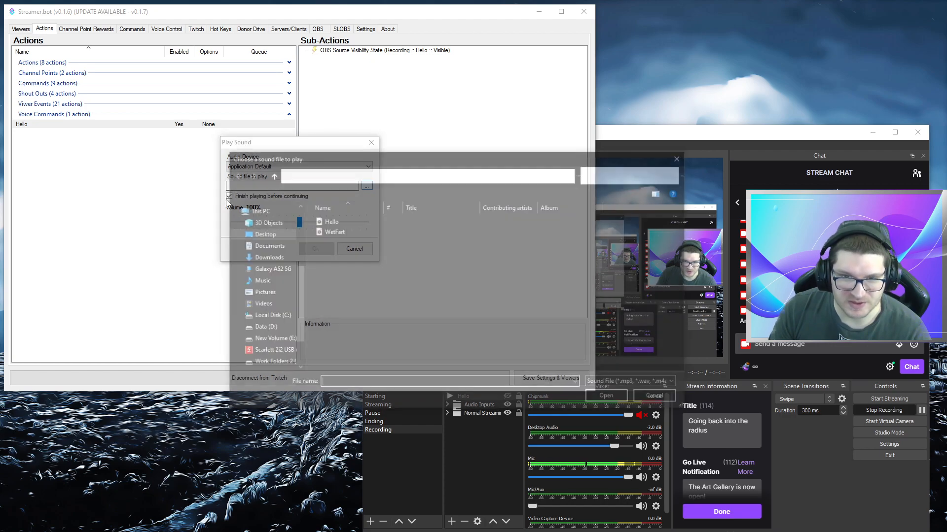
left_click(348, 223)
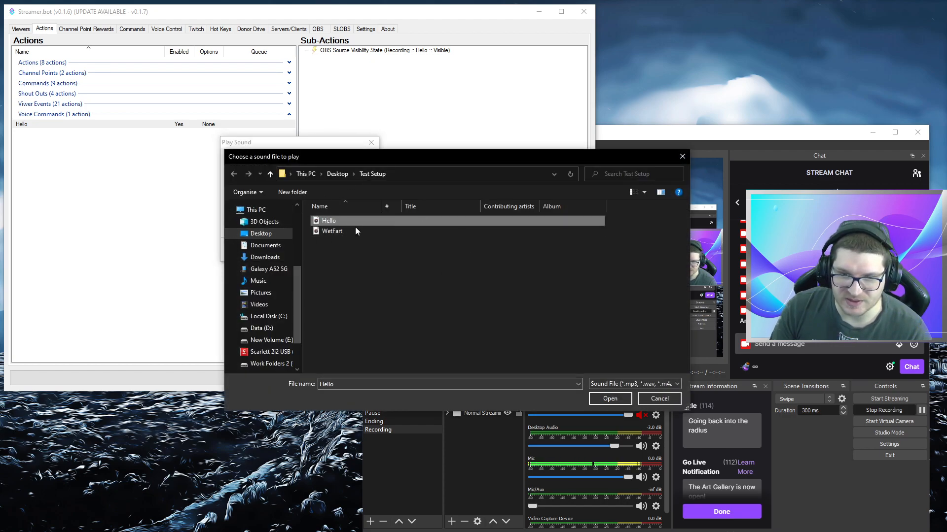
left_click(610, 398)
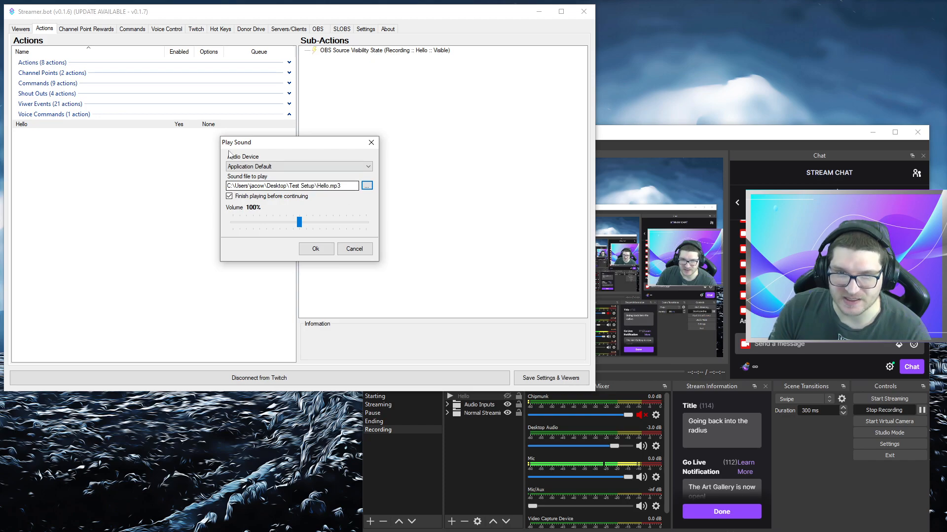
left_click_drag(293, 225, 290, 225)
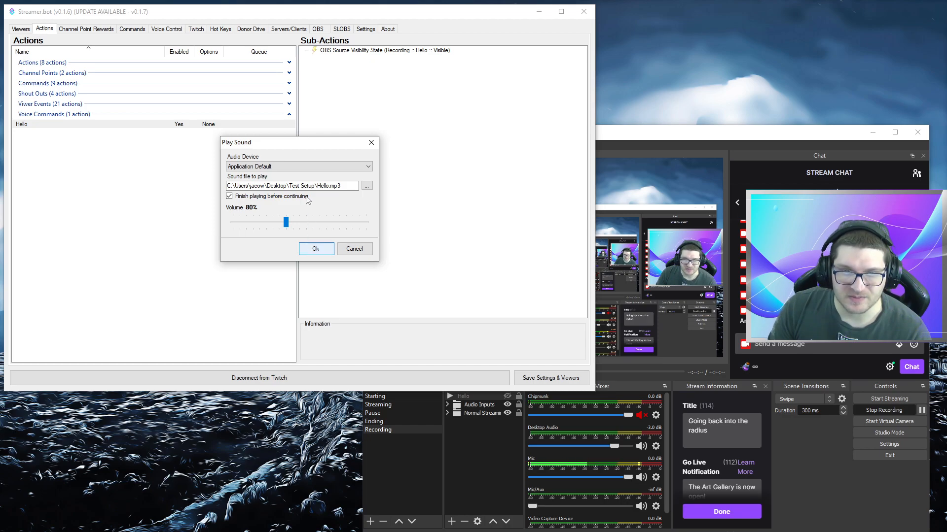
left_click(290, 167)
left_click(288, 175)
left_click(312, 248)
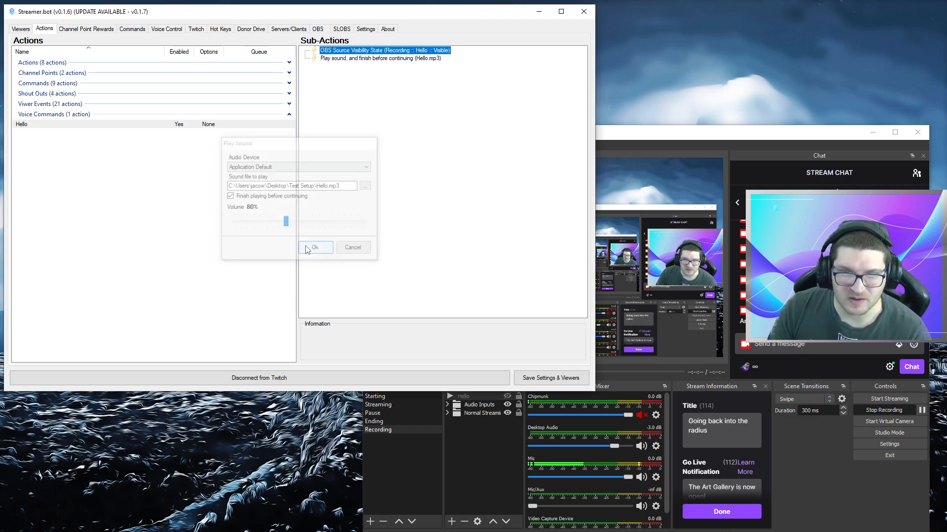
Add a Delay sub-action of 5000 milliseconds to Hello, following the Play Sound sub-action
left_click(390, 58)
right_click(374, 81)
mouse_move(405, 84)
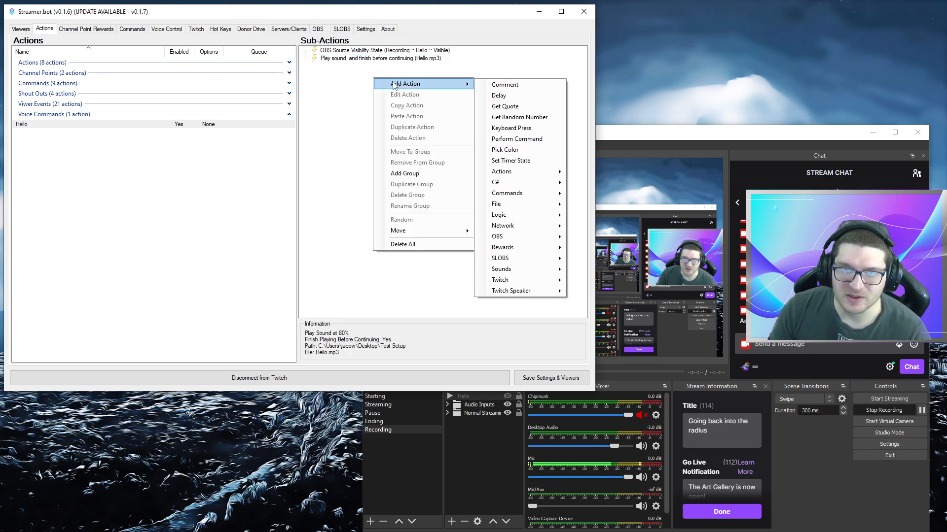
left_click(496, 96)
left_click(291, 174)
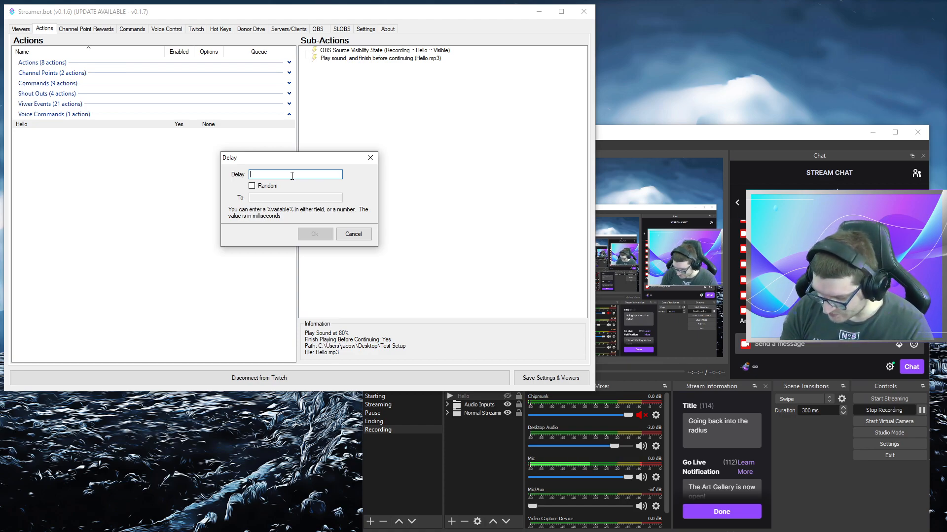
type("5000")
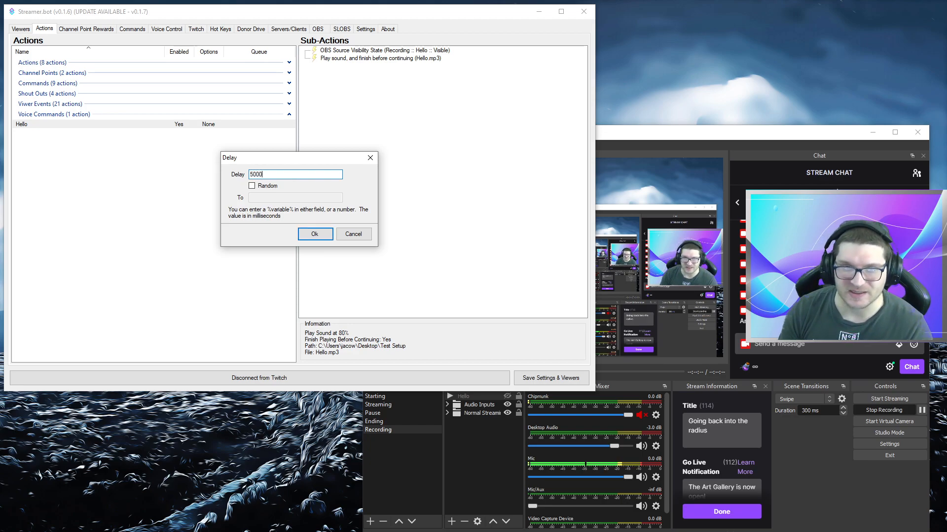
left_click(311, 235)
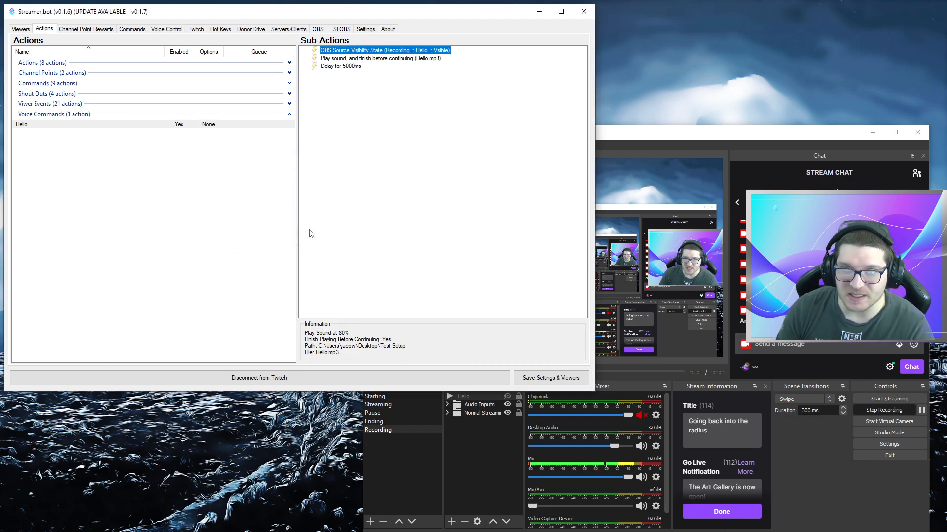
Add an OBS Set Source Visibility State sub-action with scene Recording, source Hello and state Hidden
right_click(387, 104)
mouse_move(466, 109)
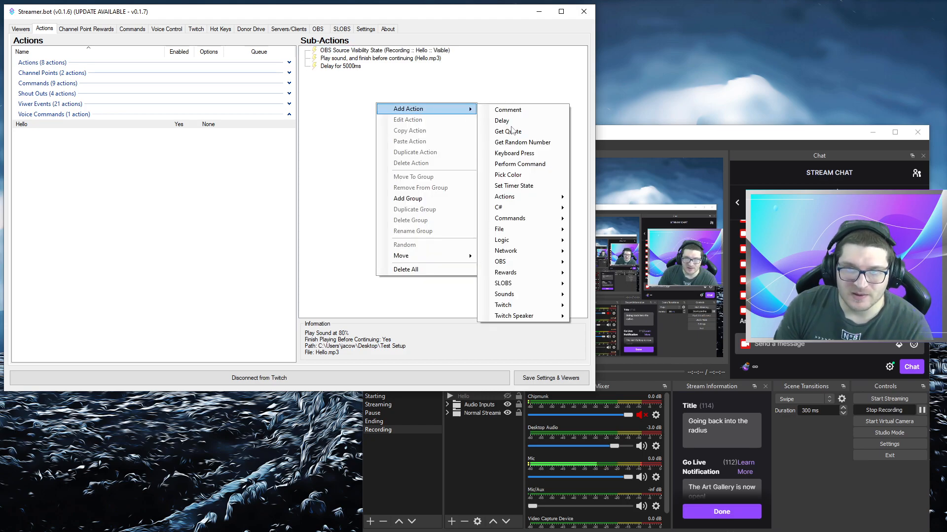
mouse_move(545, 262)
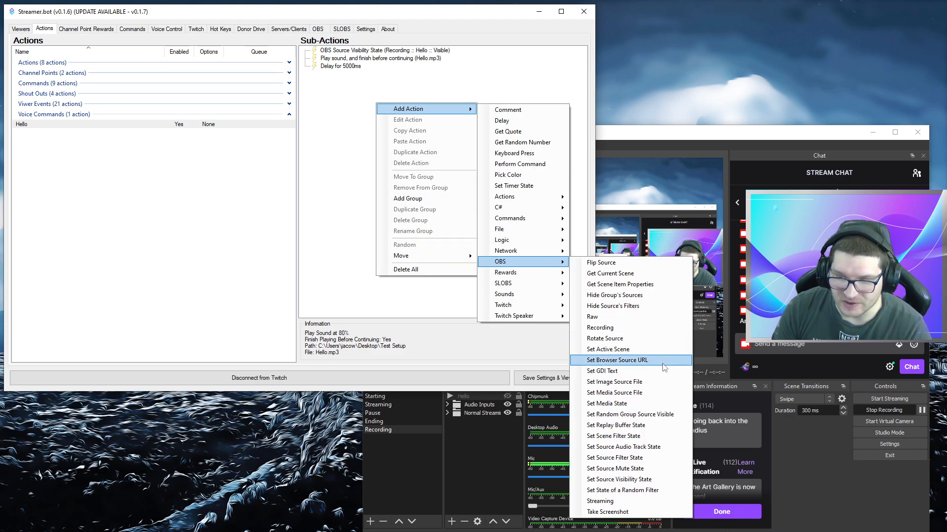
left_click(641, 481)
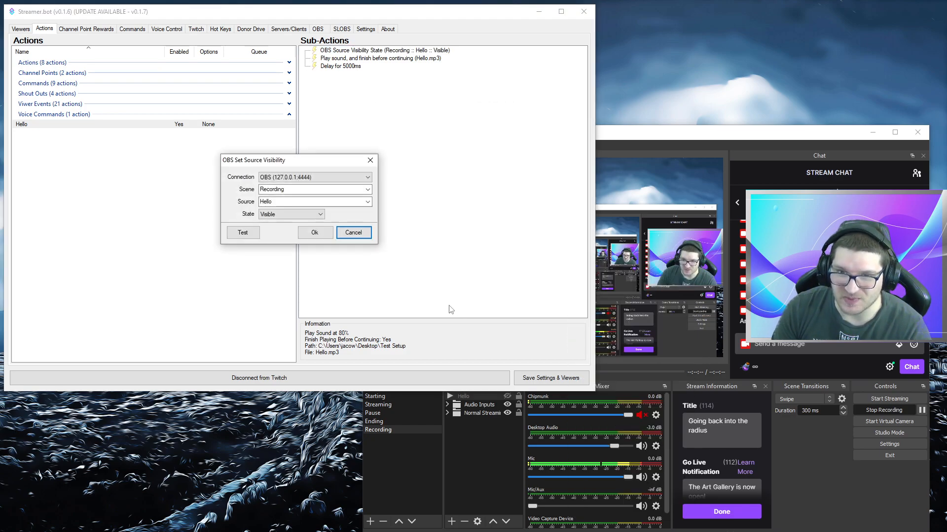
left_click(293, 217)
left_click(284, 229)
left_click(314, 233)
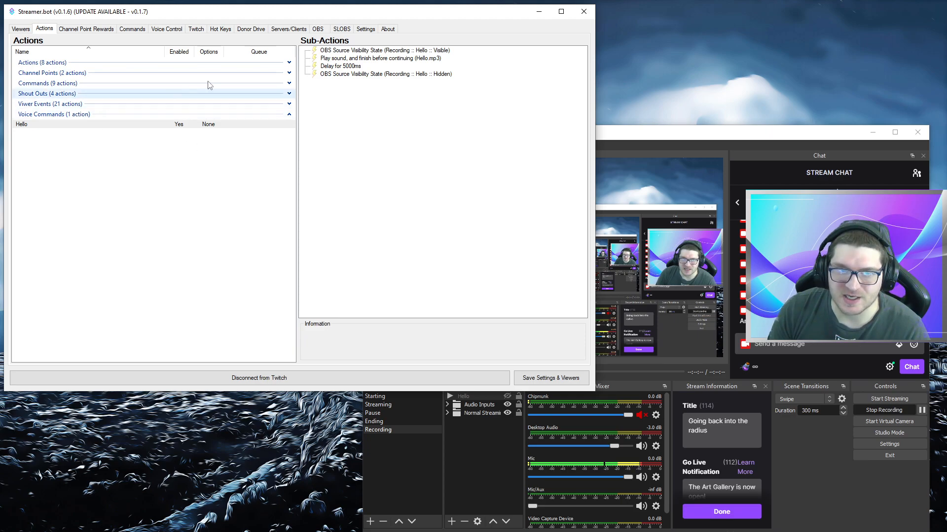
Review Hello's four sub-actions in order, from showing the source to hiding it
left_click(367, 52)
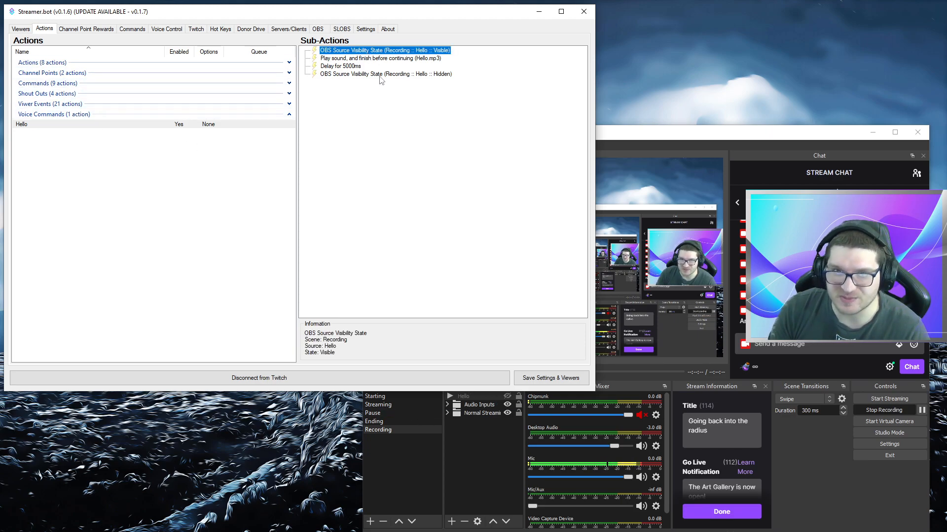
left_click(341, 60)
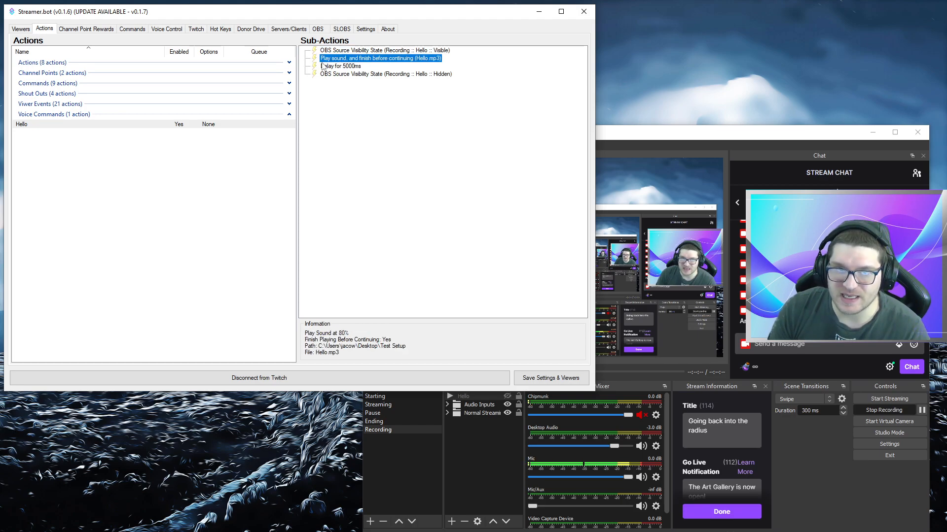
left_click(361, 68)
left_click(371, 75)
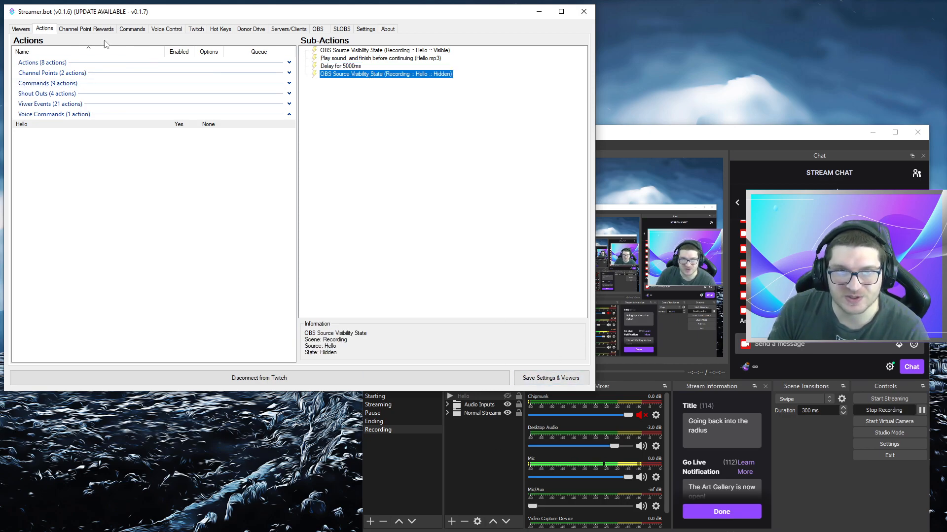
Maximize the Streamer.bot window and examine the Voice Control settings for locale, confidence threshold and audio input device
left_click_drag(176, 19, 250, 106)
double_click(249, 106)
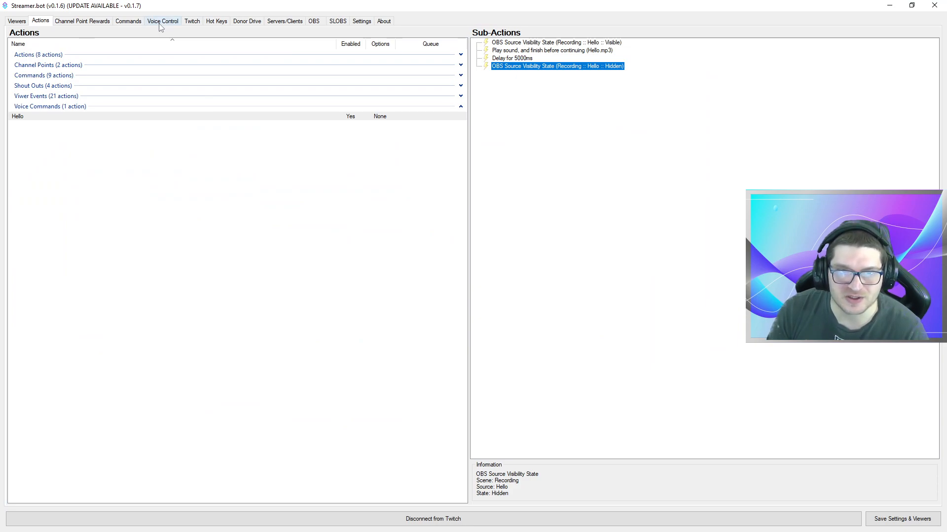
left_click(160, 22)
left_click(53, 34)
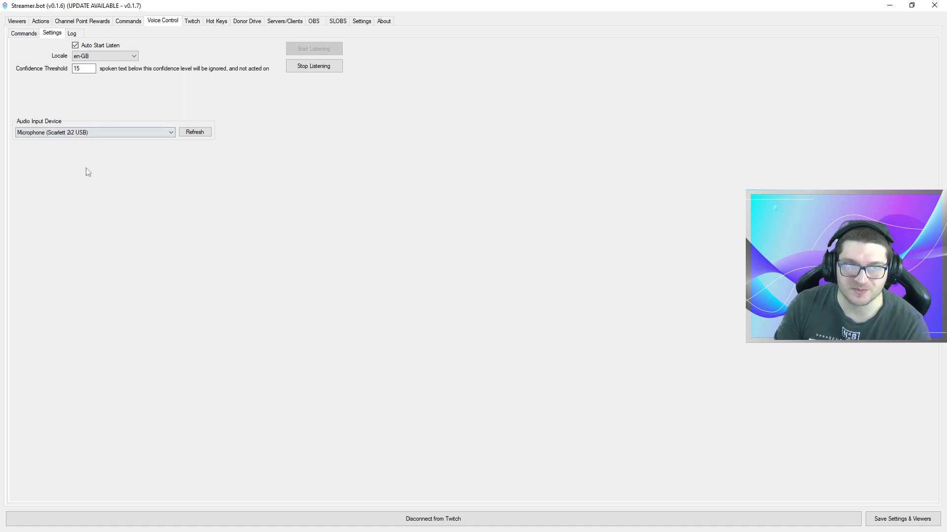
Try to create a voice control command named Hello with the spoken phrase Hello there
left_click(25, 34)
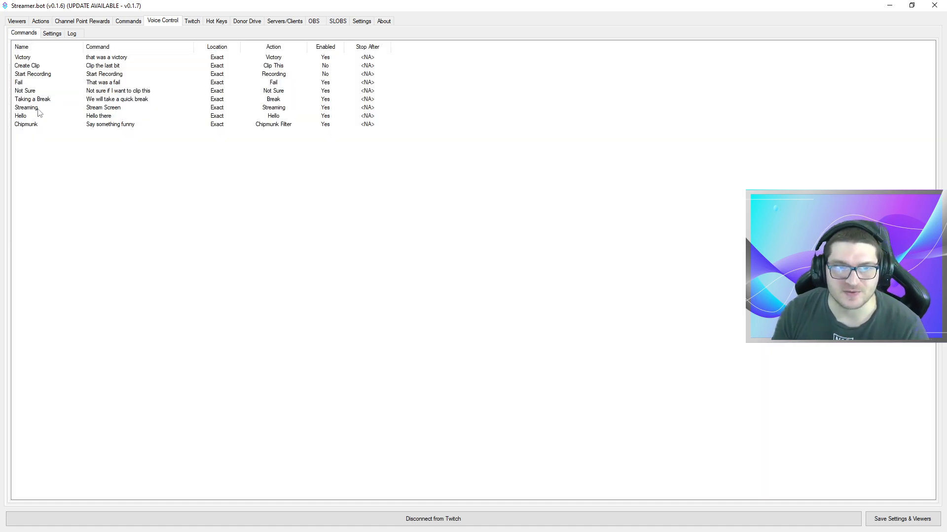
right_click(108, 158)
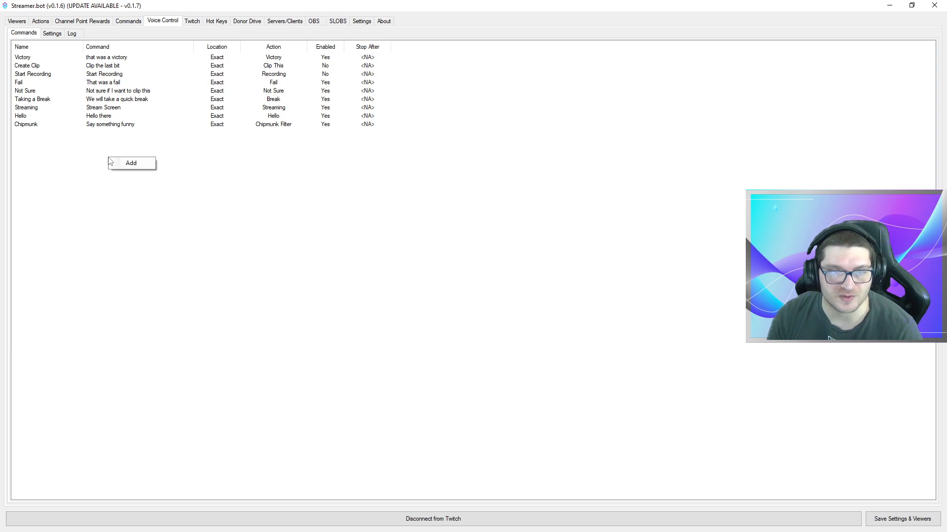
left_click(132, 164)
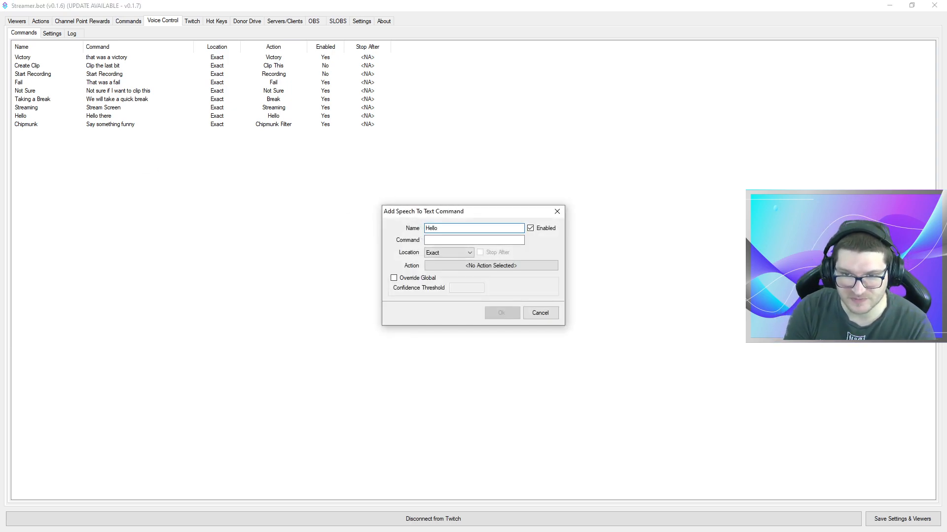
key("Tab")
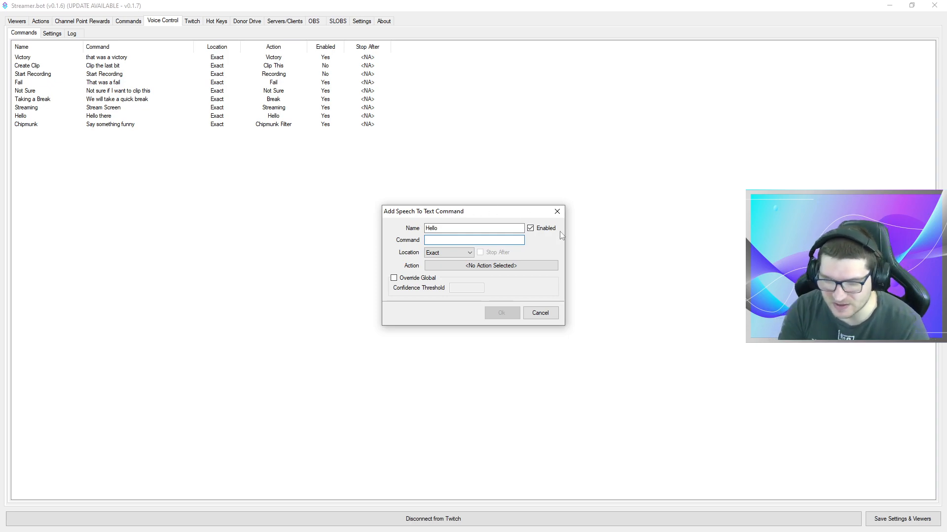
type("Hello there")
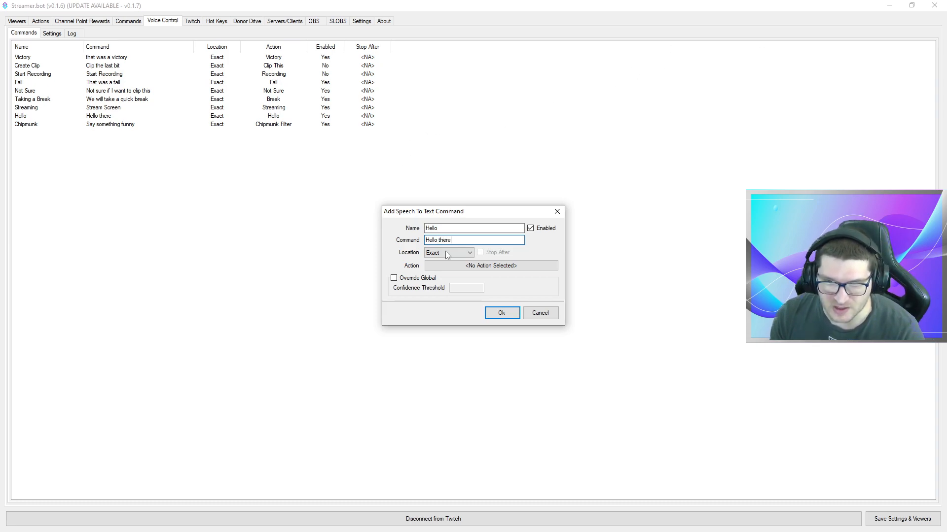
Look through the selectable actions and try the Start location for the new command before returning it to Exact
left_click(450, 265)
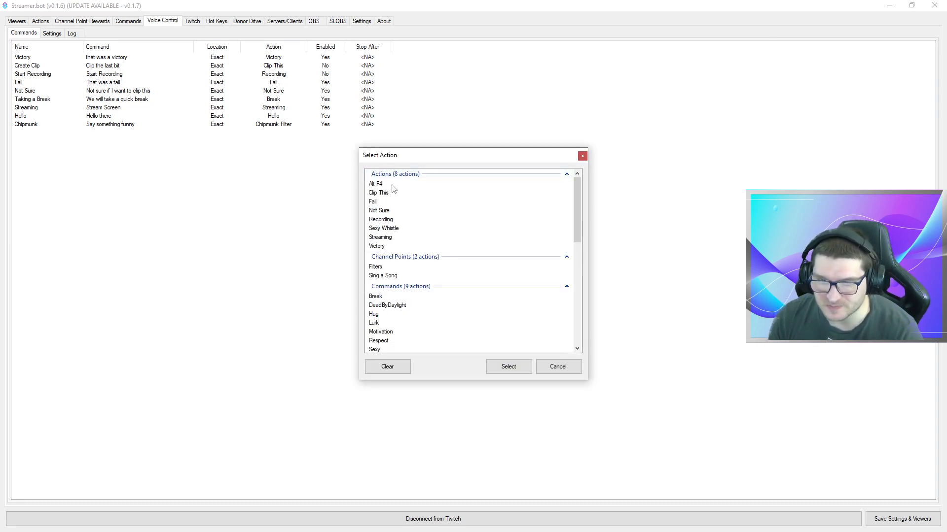
left_click(582, 156)
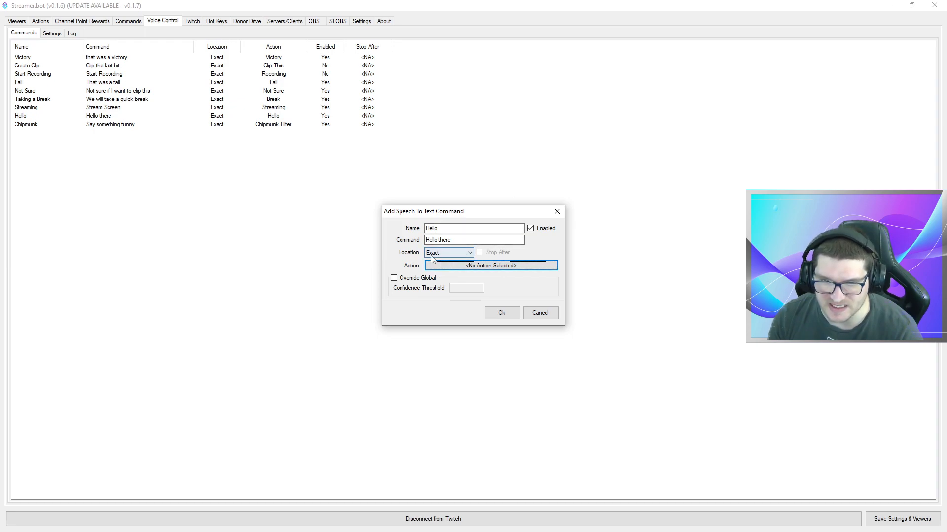
left_click(466, 254)
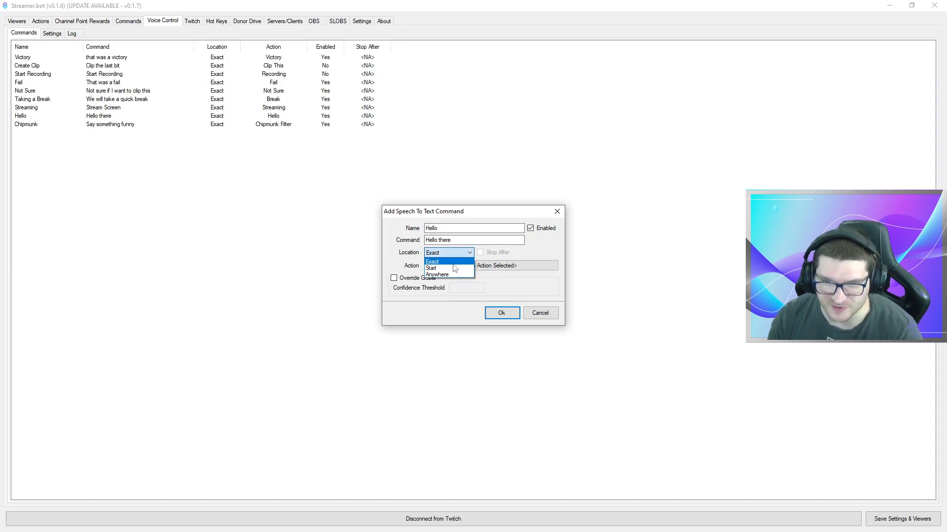
left_click(454, 268)
left_click(450, 253)
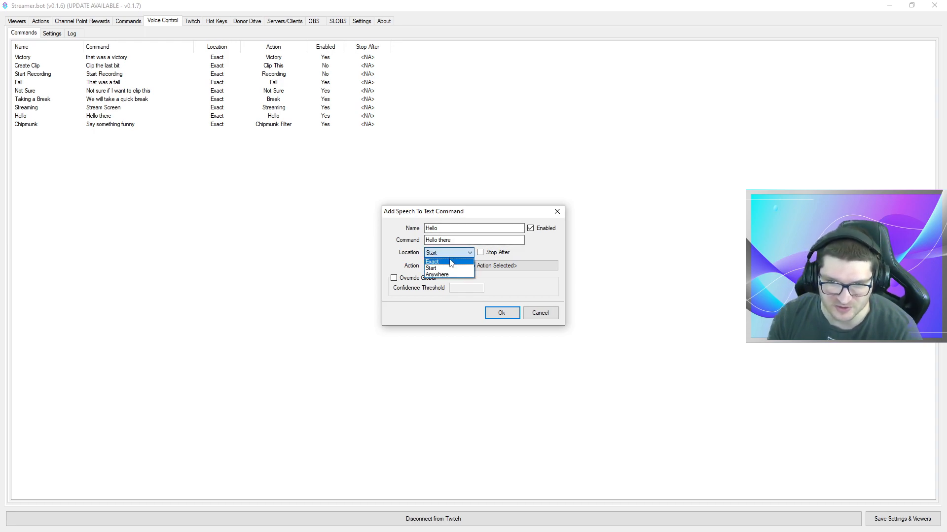
left_click(450, 262)
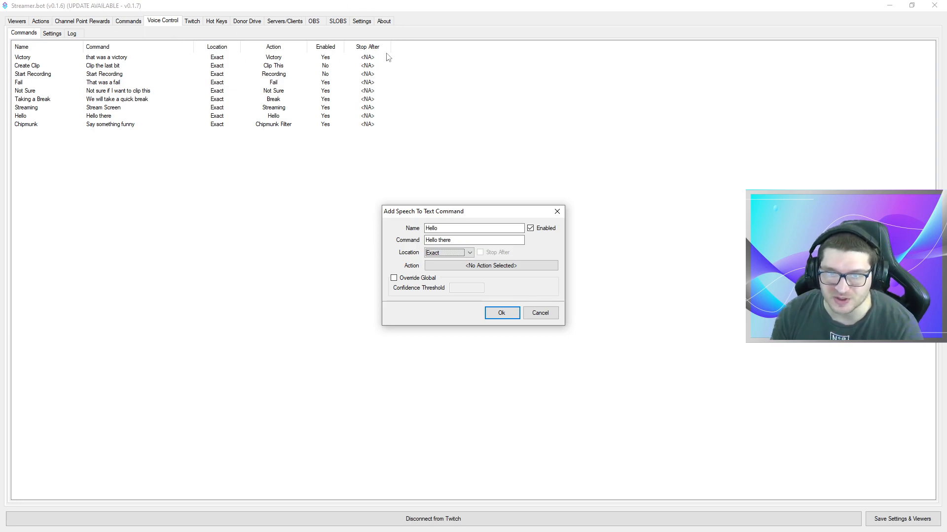
Try to link the new command to the Hello action under Voice Commands, with the global confidence threshold overridden
left_click(493, 266)
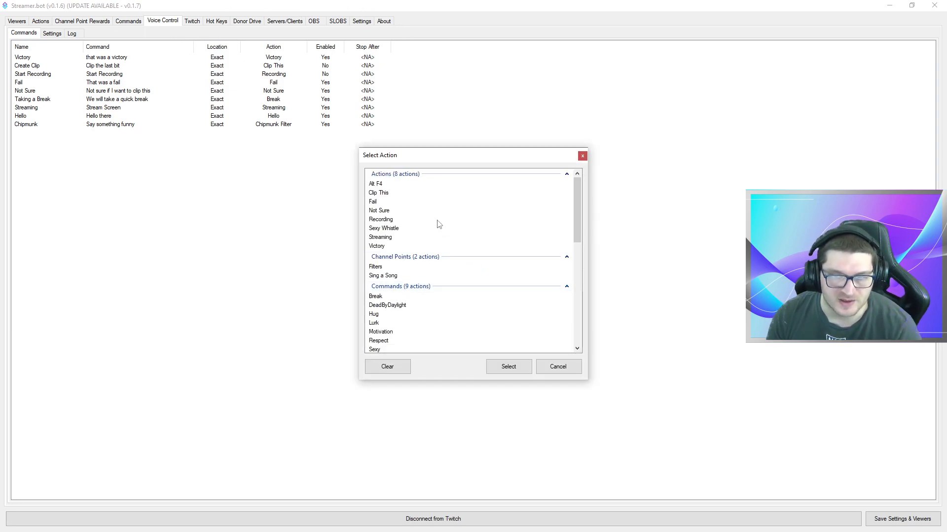
scroll(439, 223, "down", 10)
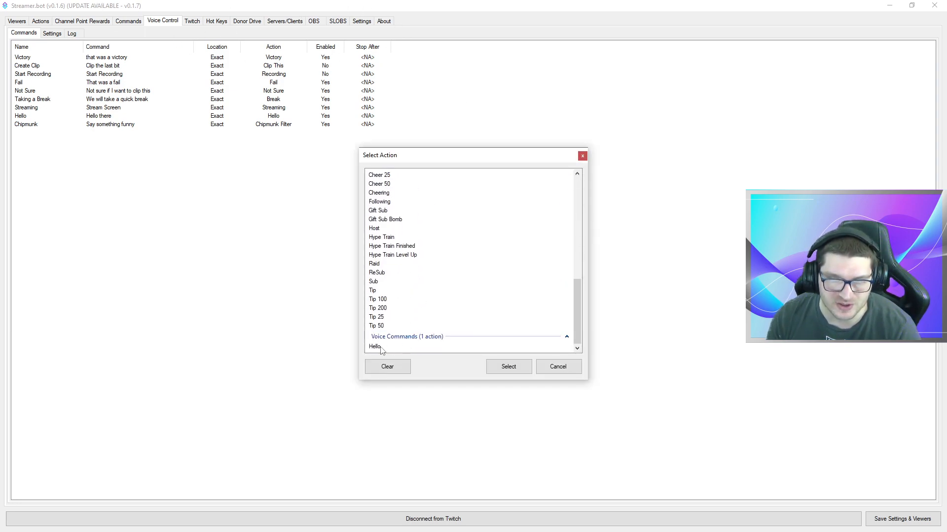
left_click(375, 346)
left_click(519, 372)
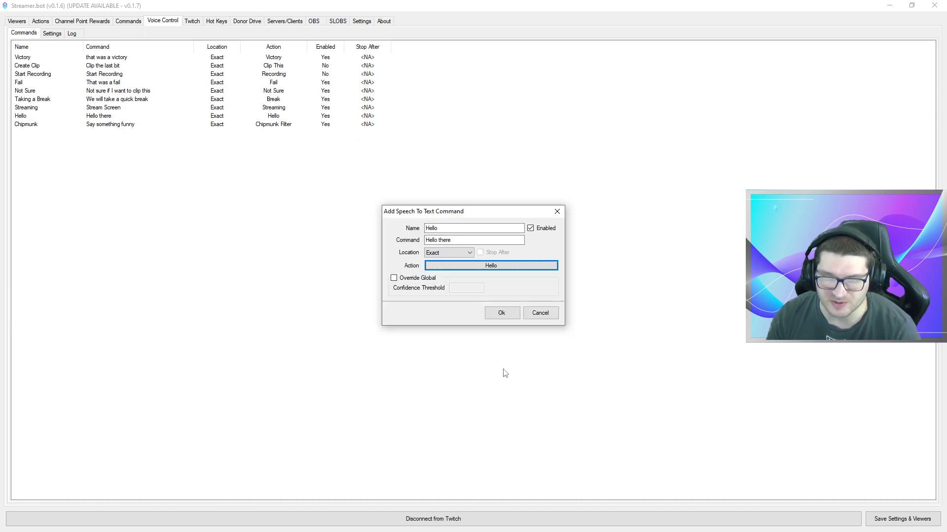
left_click(403, 279)
left_click(463, 289)
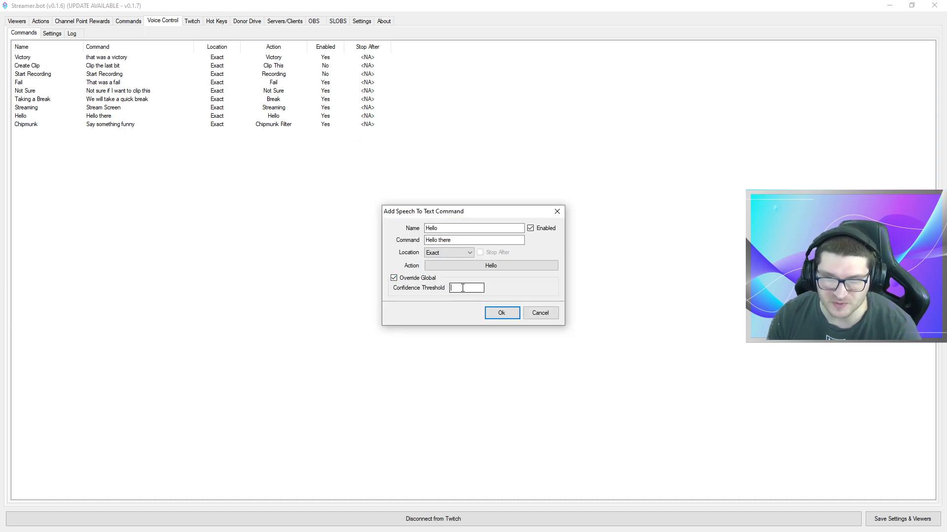
left_click(502, 313)
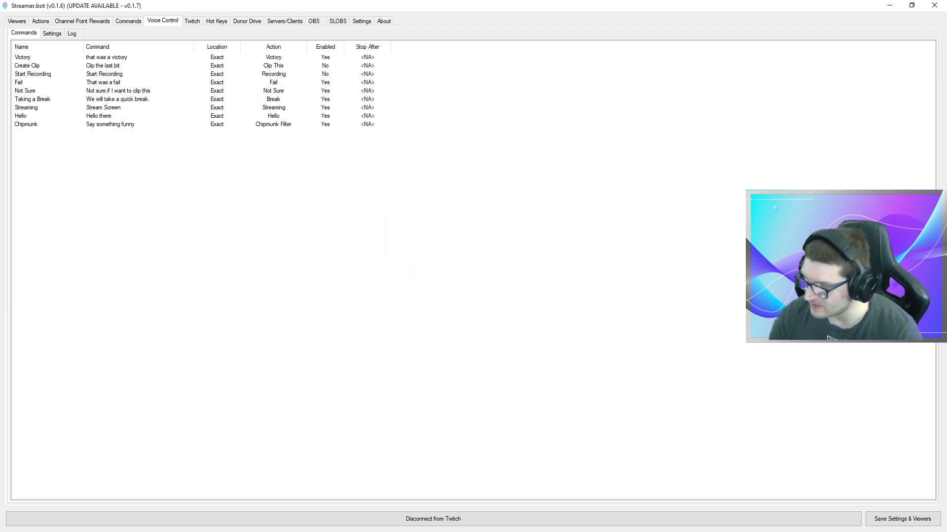
Switch to OBS and reposition its window over Streamer.bot to test the voice command, then return to Streamer.bot
key("alt+Tab")
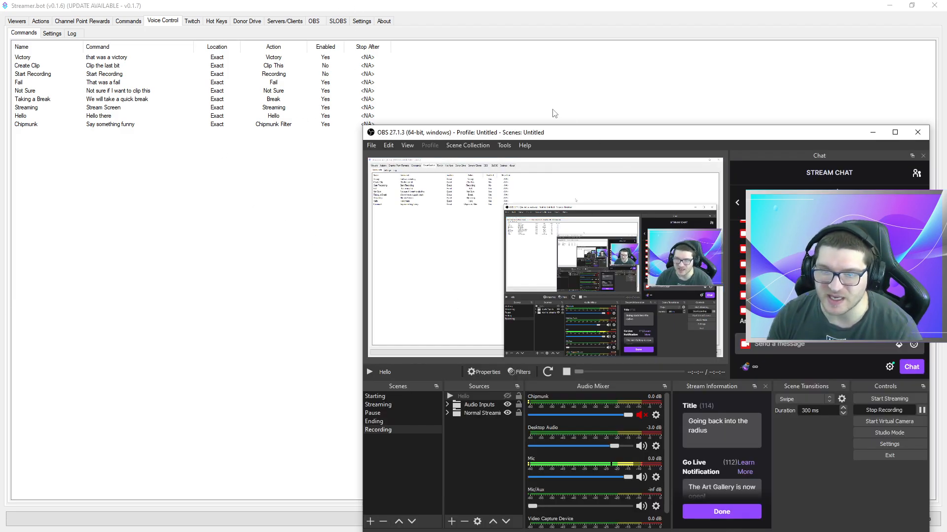
left_click_drag(547, 141, 482, 82)
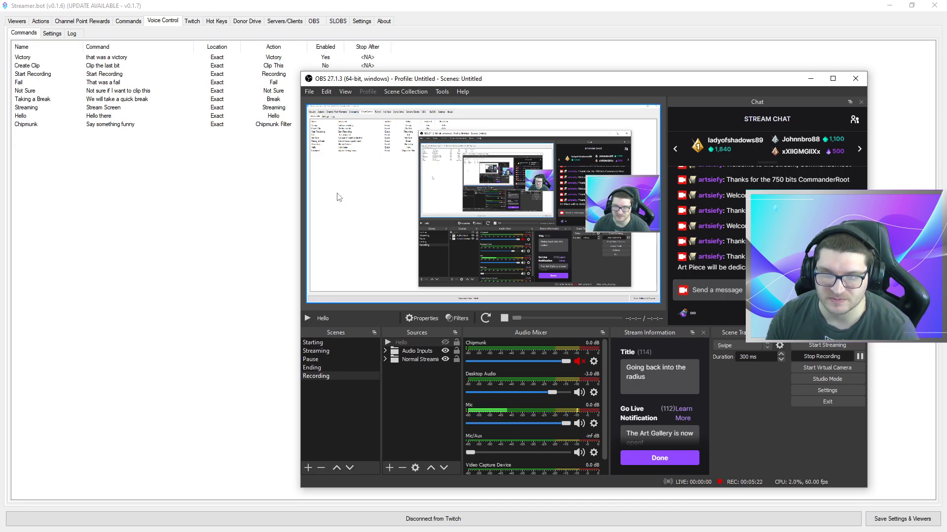
left_click(223, 177)
Check the Voice Control settings and the existing Chipmunk command's details, leaving them unedited
left_click(186, 125)
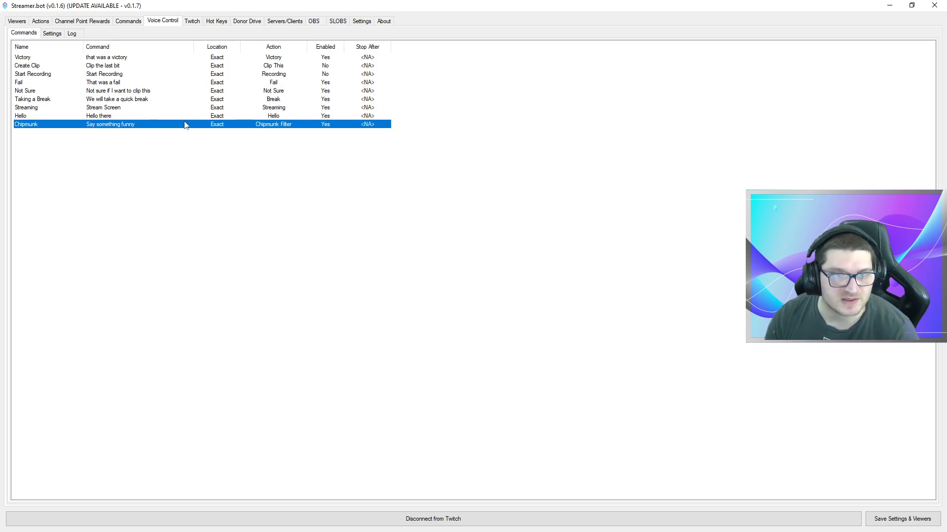
left_click(51, 34)
left_click(20, 33)
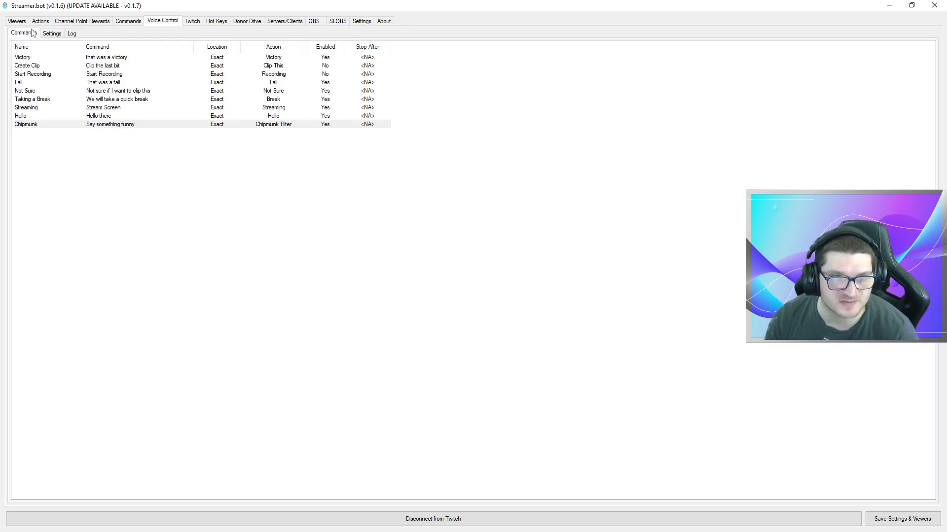
double_click(141, 125)
left_click(558, 212)
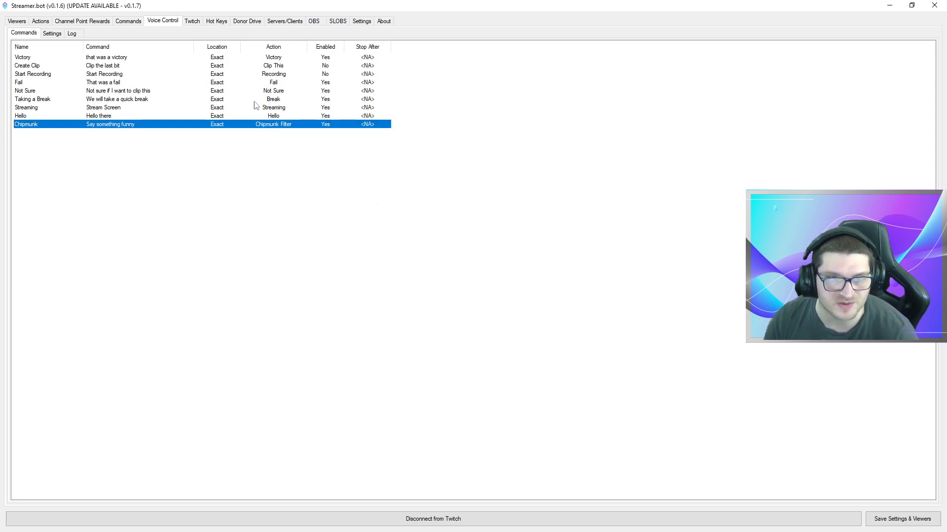
Change the Hello voice command's phrase to "Hello there friend" and link it to the Hello action under Voice Commands
double_click(111, 117)
left_click(472, 241)
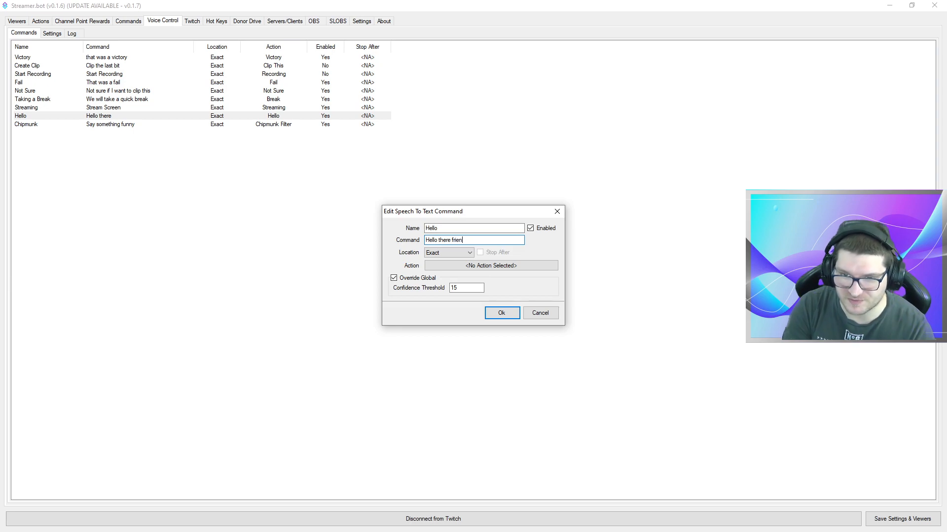
left_click(464, 267)
scroll(459, 264, "down", 10)
scroll(458, 264, "down", 1)
left_click(476, 348)
left_click(515, 370)
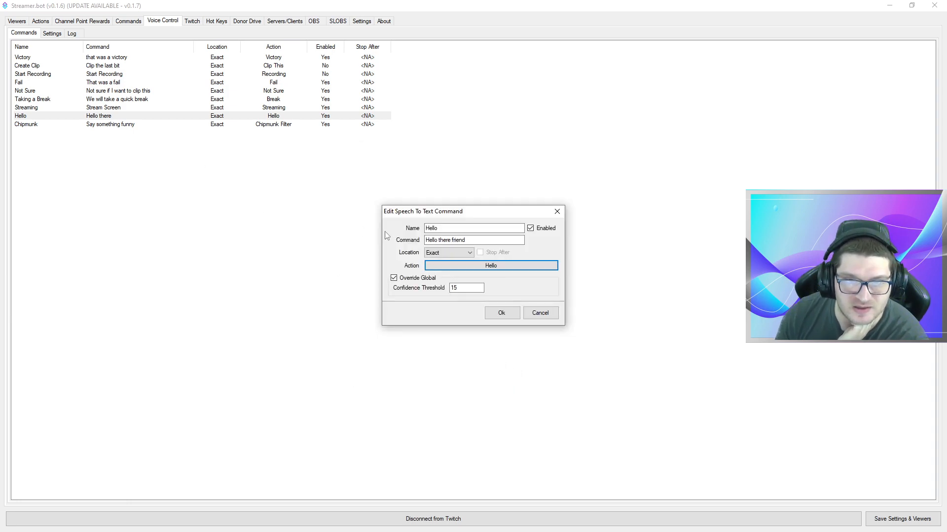
left_click(499, 313)
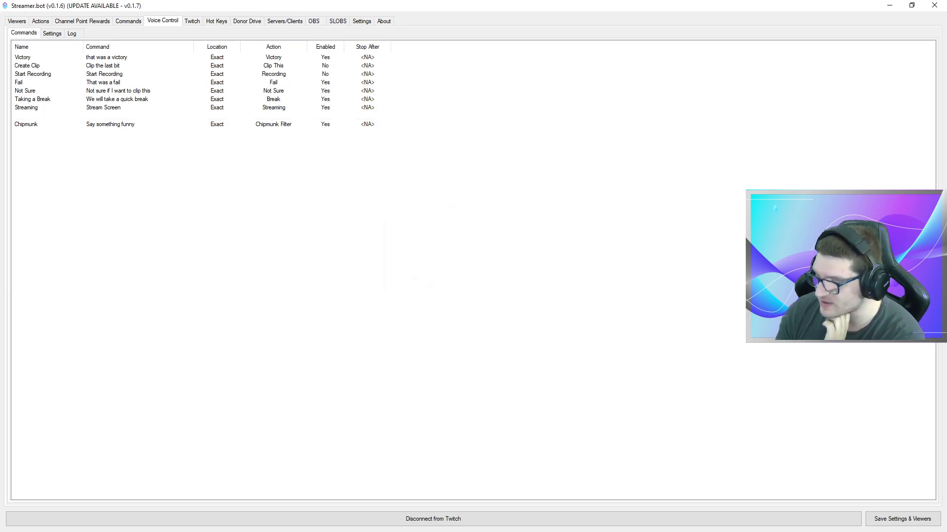
Switch to OBS, reposition its window over Streamer.bot to test the Hello there friend phrase, and return to Streamer.bot
key("alt+Tab")
left_click_drag(570, 85, 512, 105)
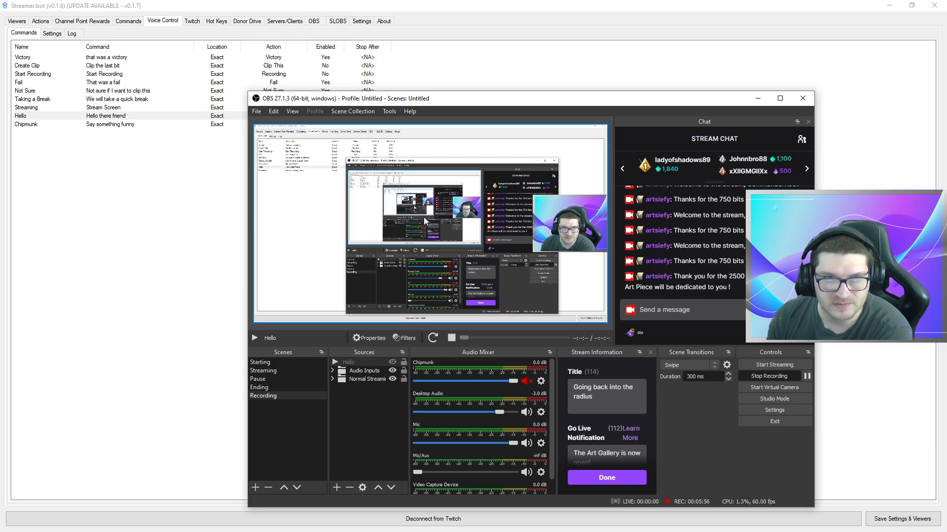
left_click_drag(334, 101, 338, 30)
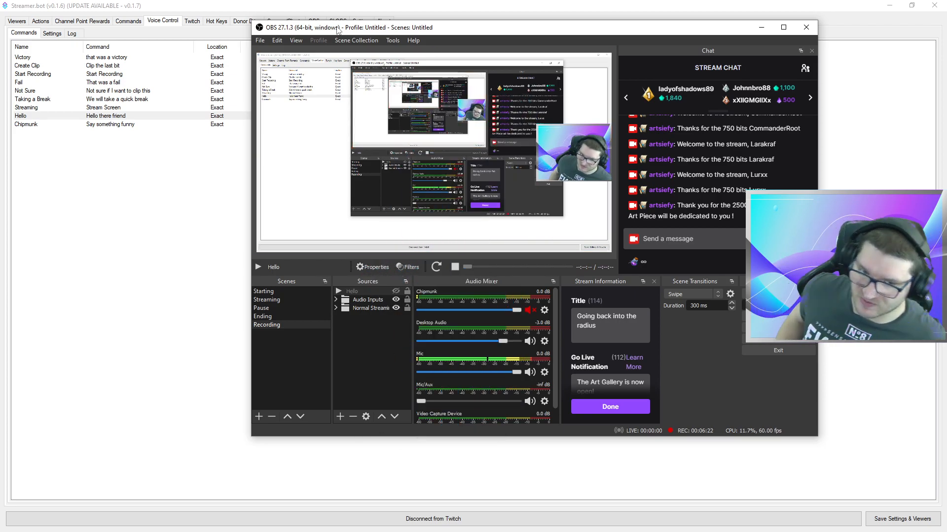
left_click(142, 190)
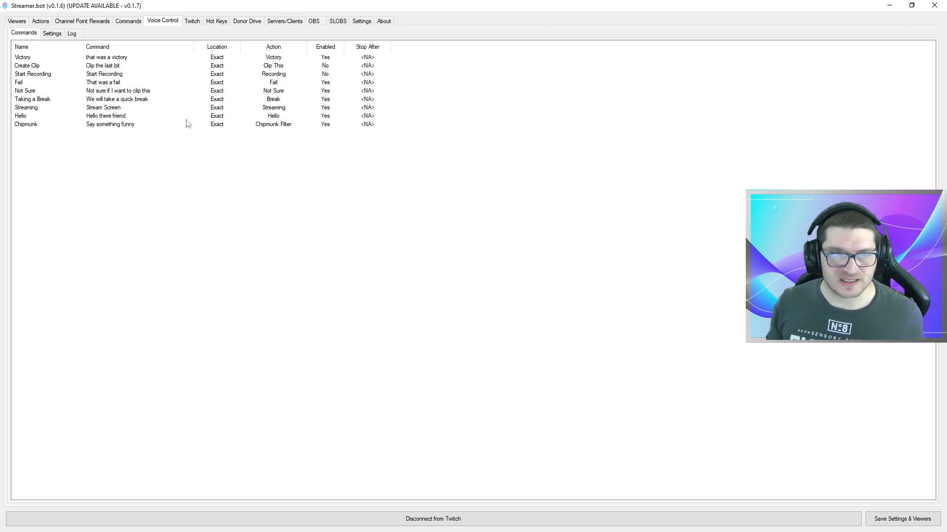
Review the sub-actions of the Victory and Fail actions, then check OBS and return to Streamer.bot
left_click(41, 20)
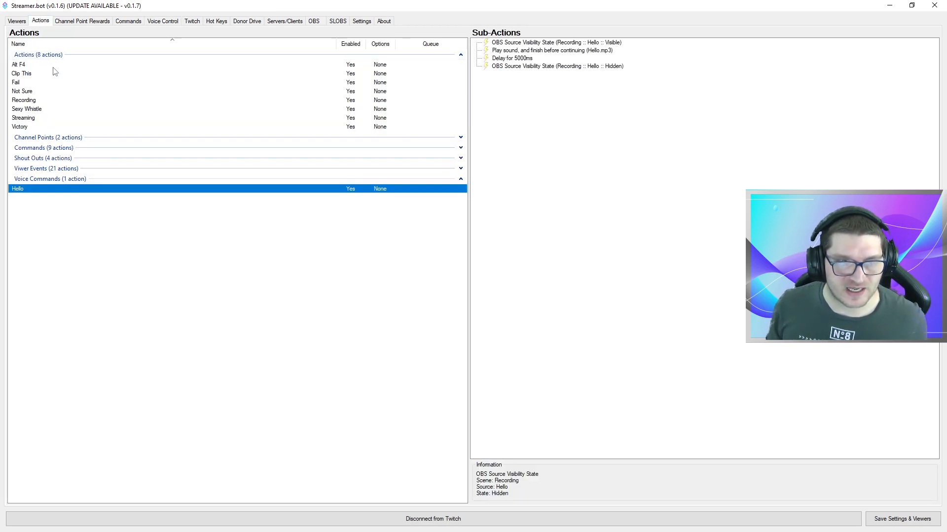
left_click(42, 127)
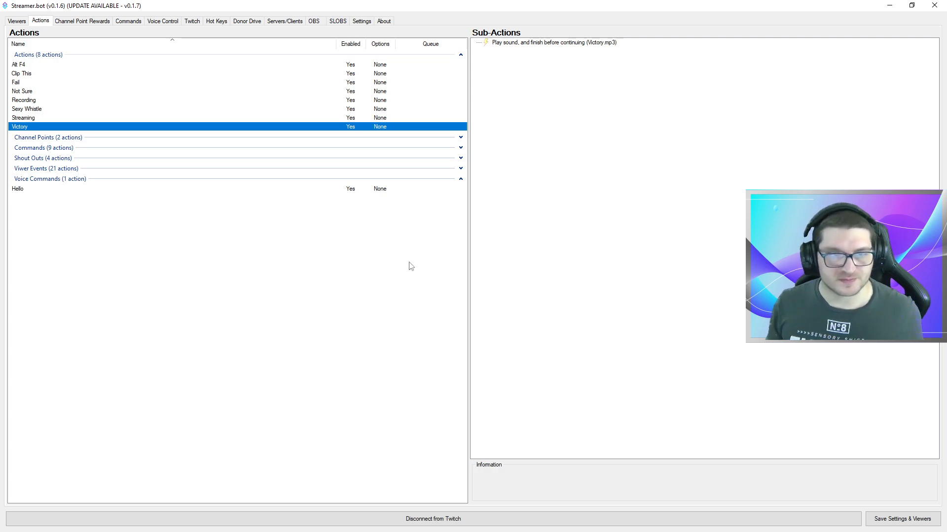
left_click(40, 82)
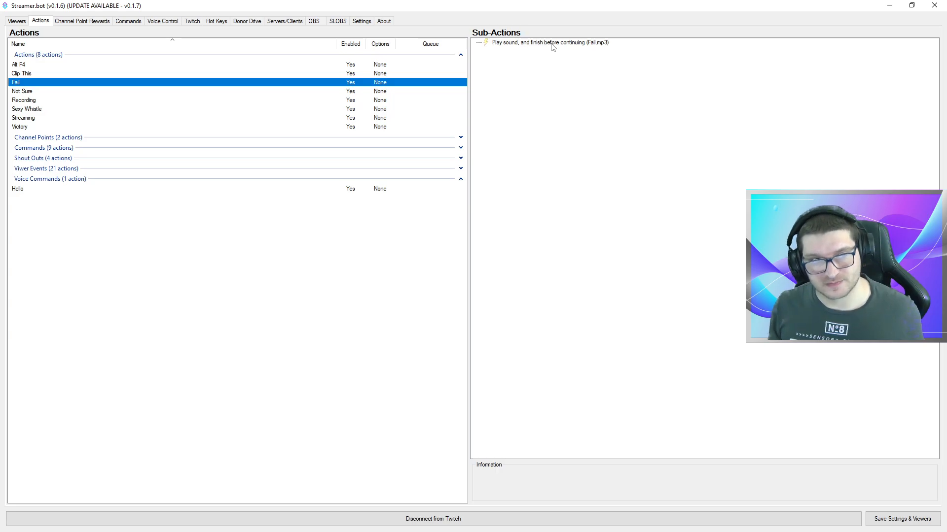
key("alt+Tab")
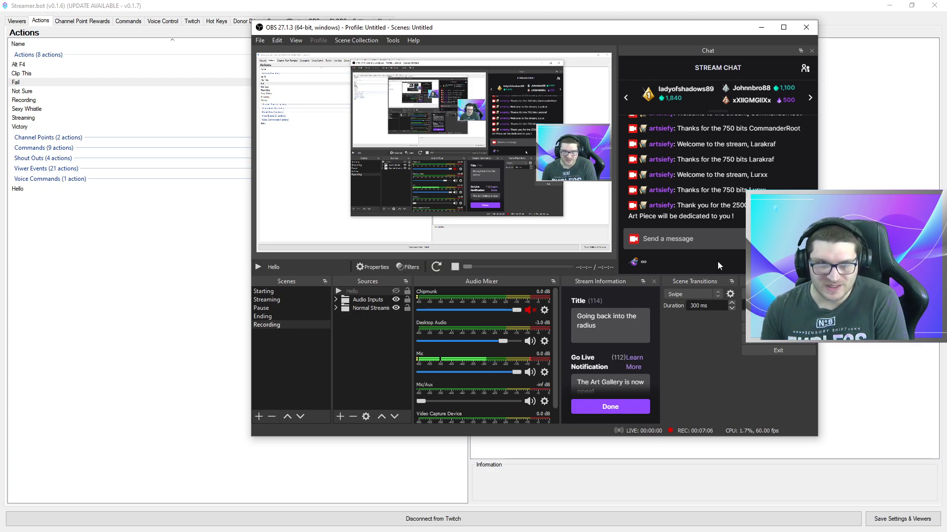
left_click(121, 278)
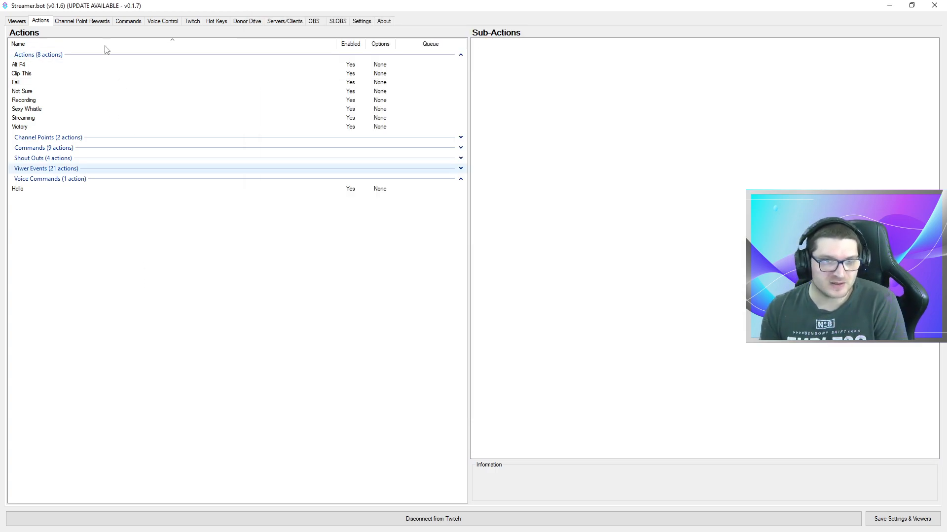
Start a new chat command !hello and link it to the Hello action under Voice Commands
left_click(128, 22)
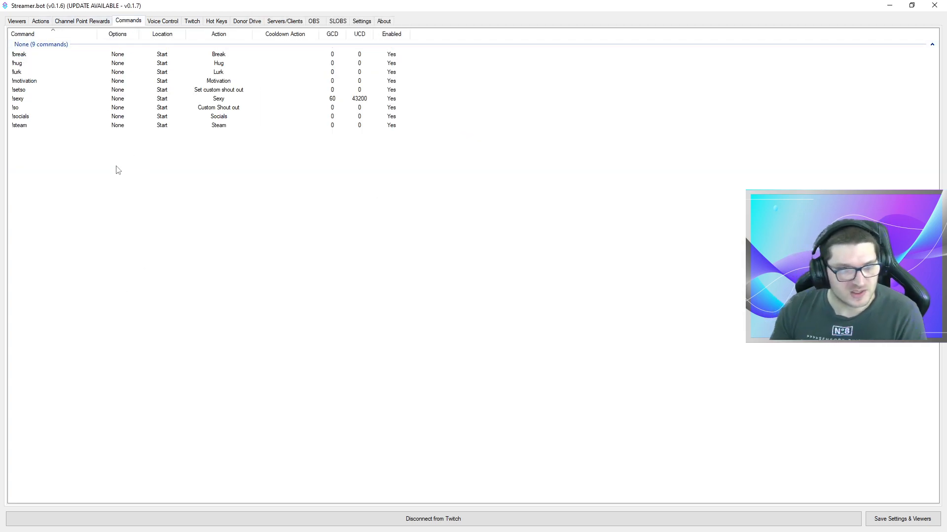
left_click(336, 207)
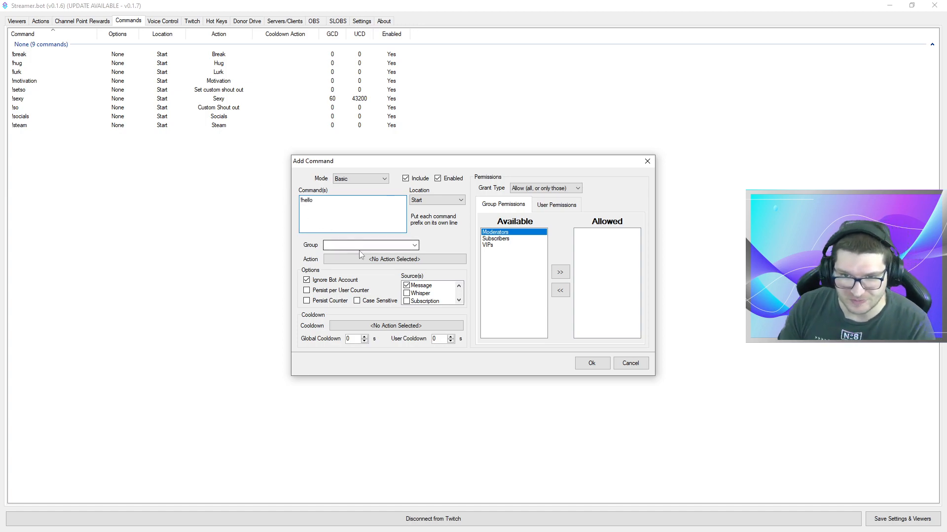
left_click(389, 259)
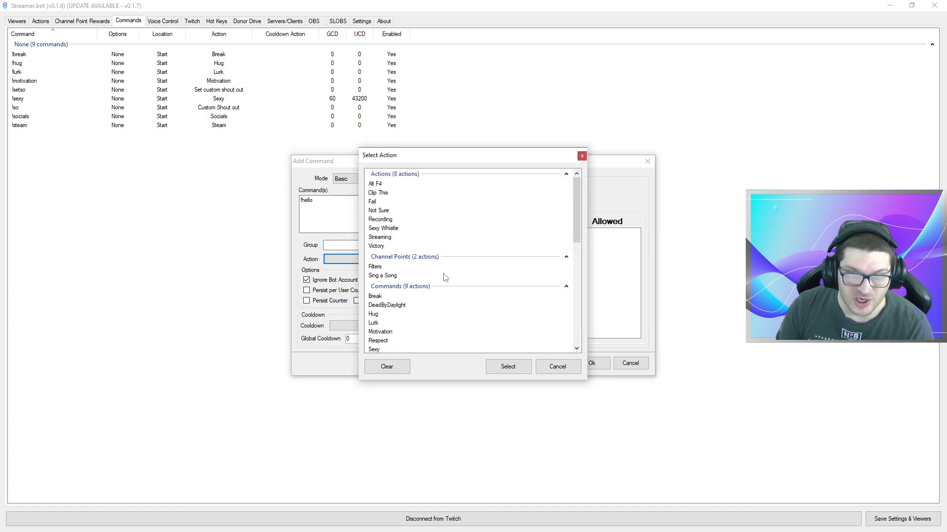
scroll(466, 227, "down", 10)
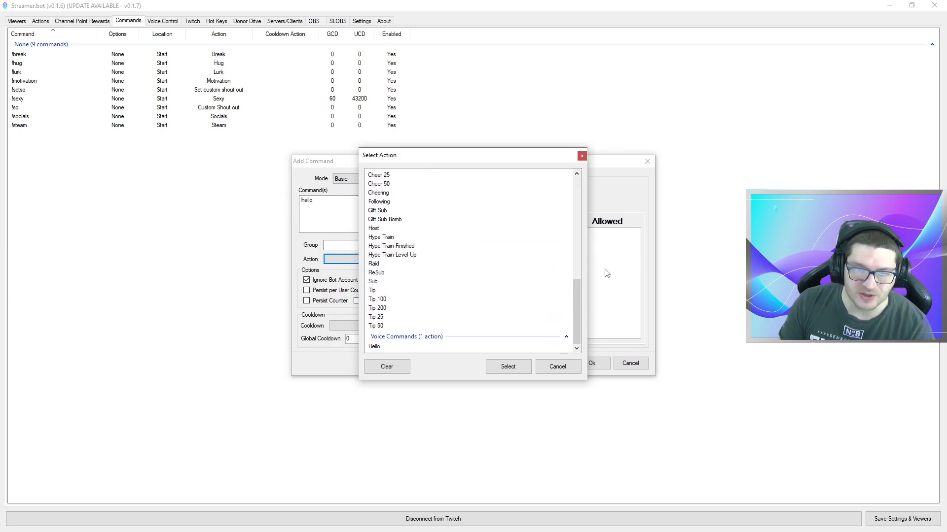
left_click(375, 347)
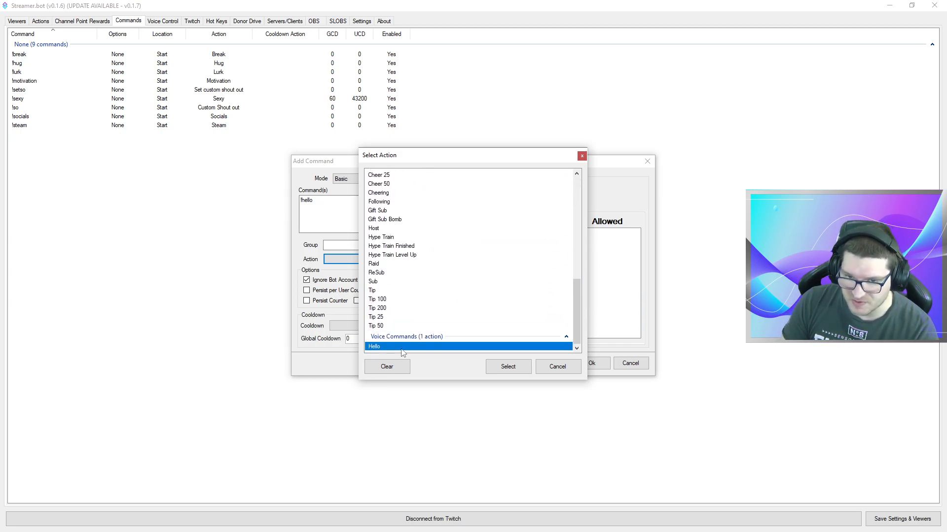
left_click(508, 367)
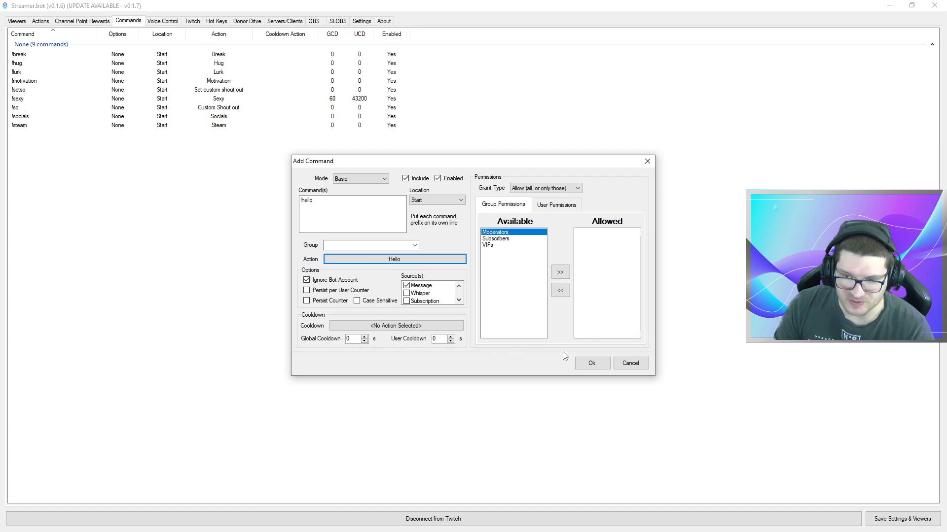
Set the !hello command's user cooldown to 120 seconds and add the command
left_click(450, 341)
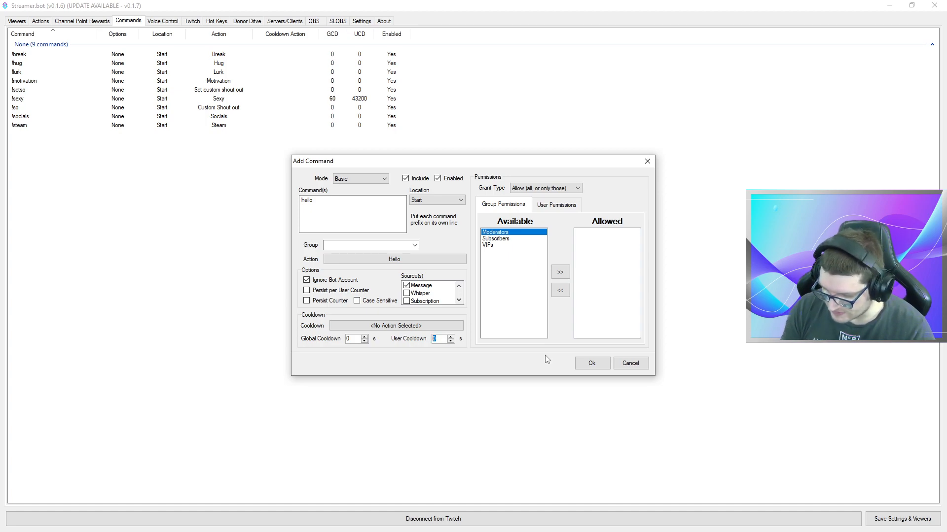
type("12")
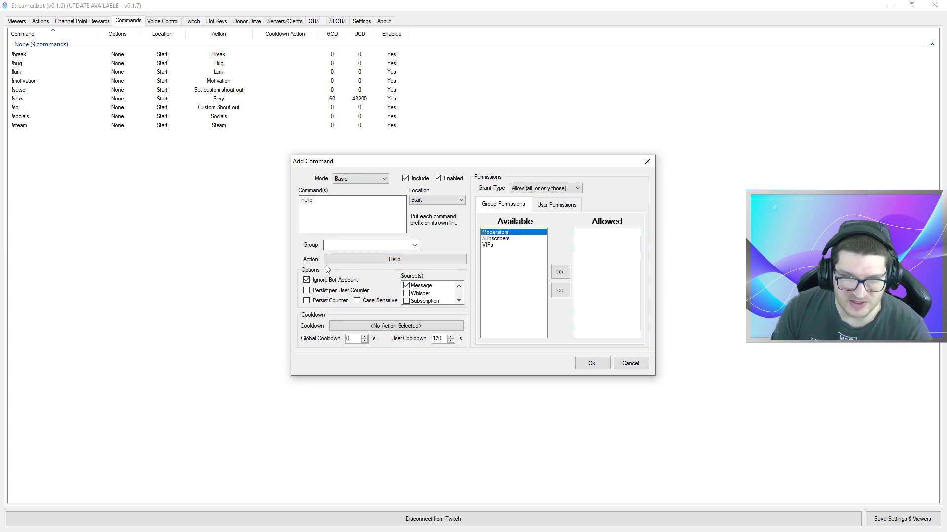
left_click_drag(322, 203, 265, 209)
left_click(591, 363)
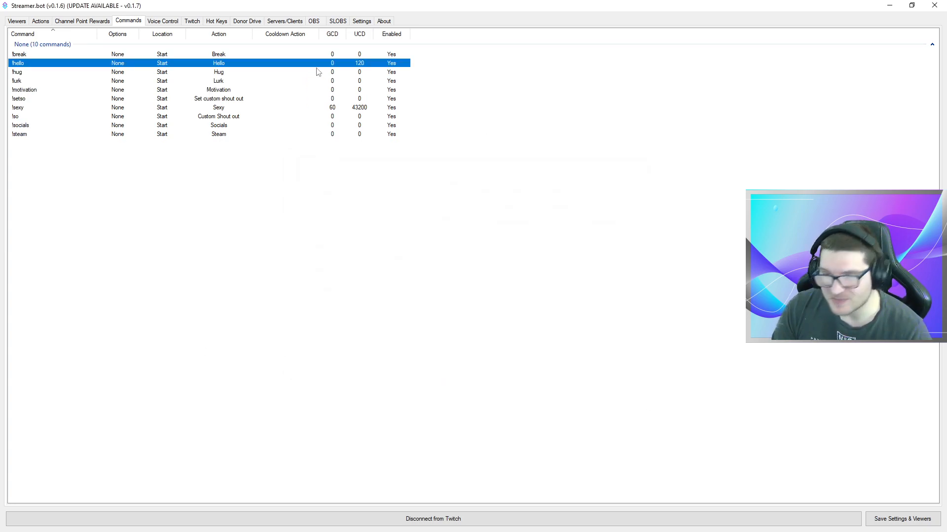
Switch to OBS and send !hello in the stream chat to test the command, then return to Streamer.bot
key("alt+Tab")
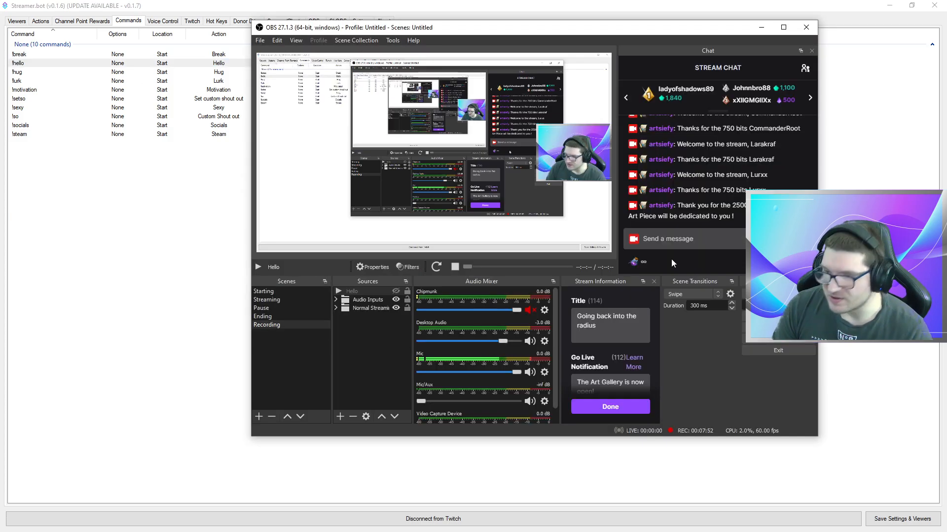
left_click(679, 242)
type("!hello")
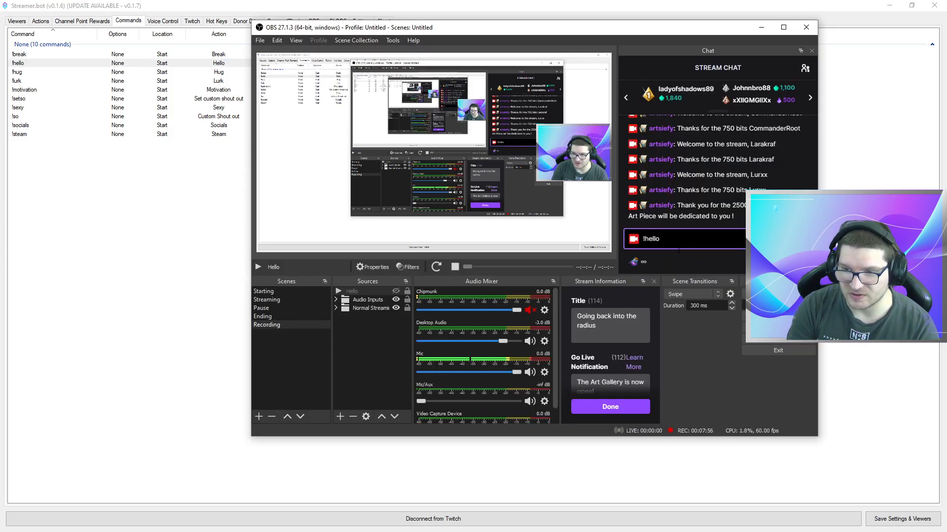
key("Return")
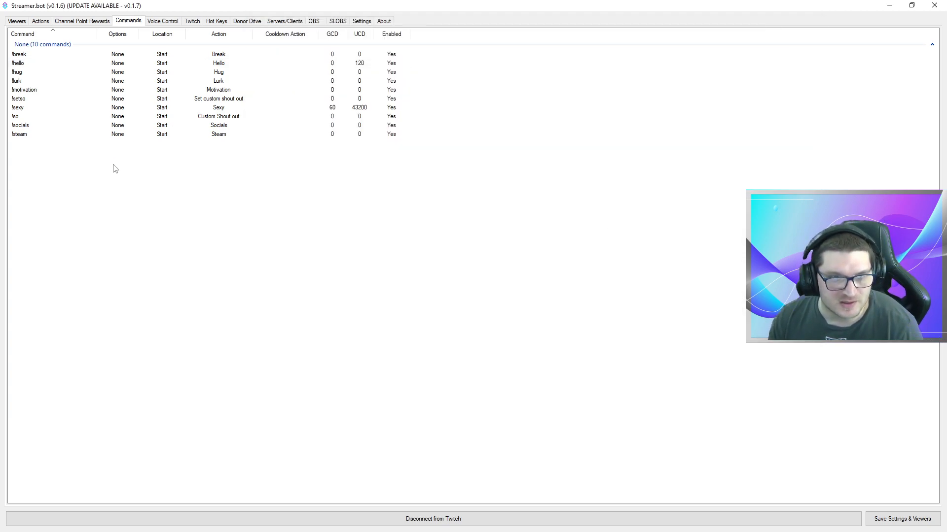
left_click(115, 167)
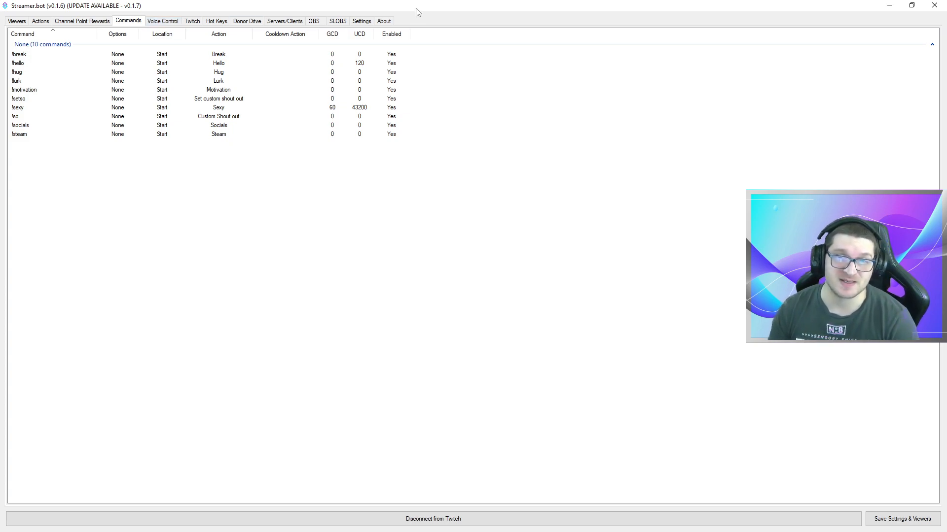
Move the Streamer.bot and OBS windows apart and look over the Twitch account and event settings and the channel point rewards
left_click(361, 21)
left_click_drag(312, 13, 311, 34)
left_click_drag(681, 32, 769, 63)
left_click(233, 207)
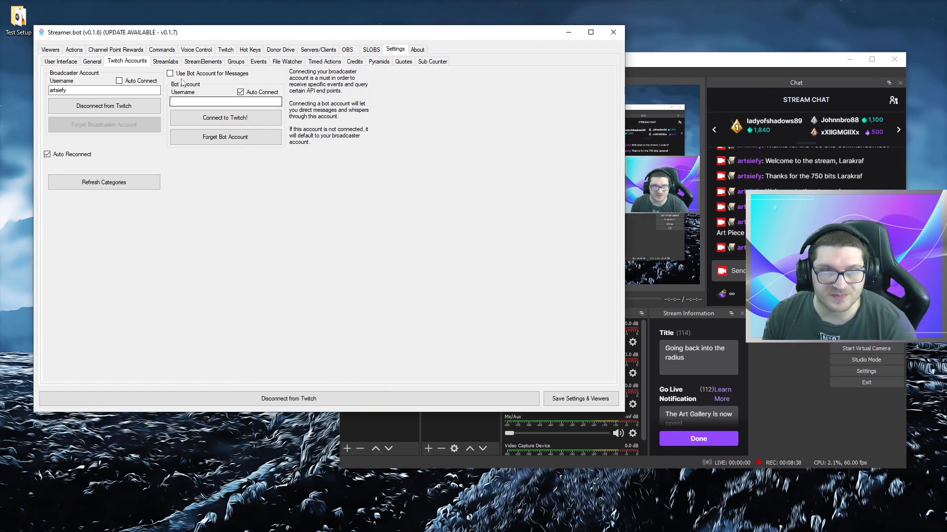
left_click(263, 63)
left_click(130, 51)
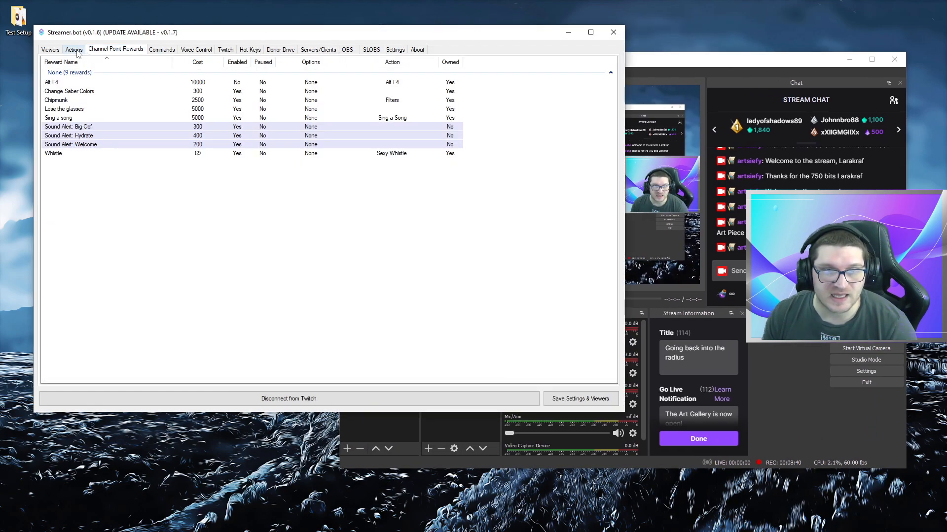
Expand the Viwer Events actions and compare the sub-actions of 69, Cheering and the Cheer 25, 50, 100 and 200 actions
left_click(74, 50)
left_click(79, 197)
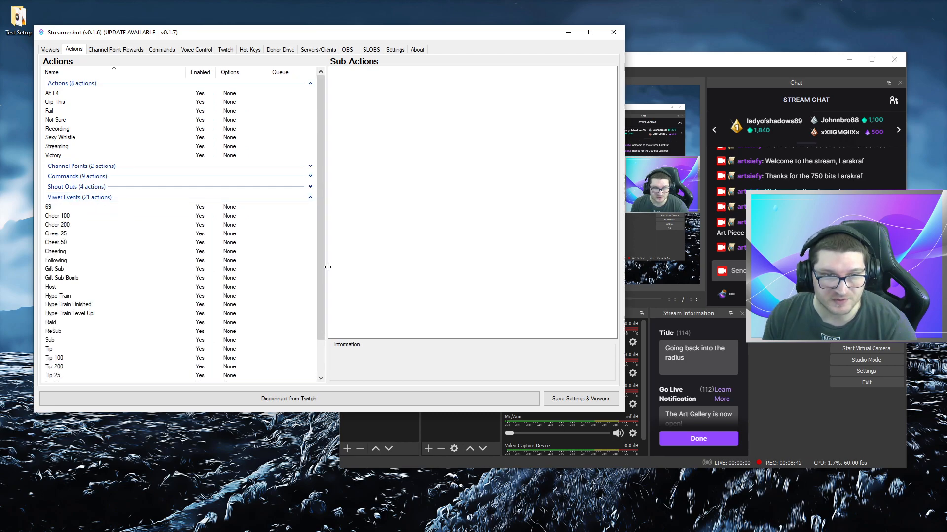
left_click(96, 218)
left_click(90, 234)
left_click(83, 251)
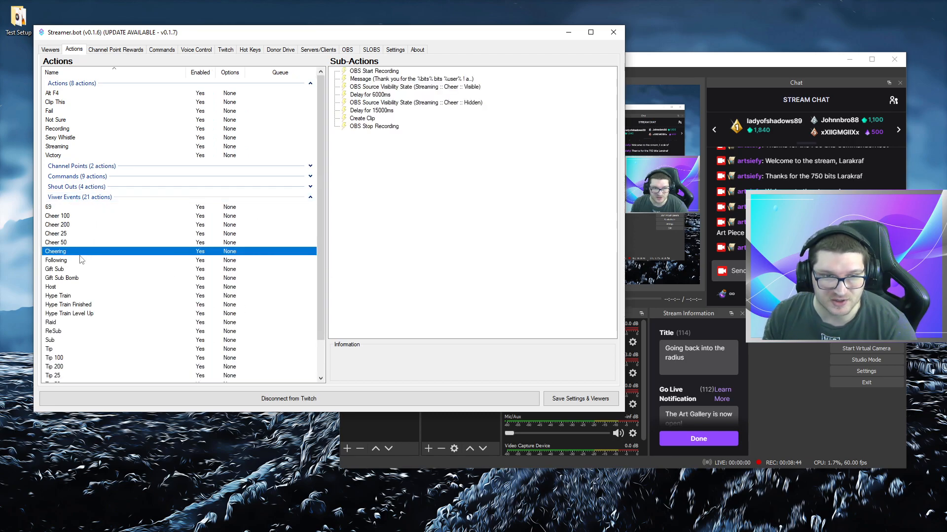
left_click(67, 210)
left_click(76, 215)
left_click(75, 226)
left_click(72, 235)
left_click(74, 242)
left_click(78, 217)
left_click(77, 226)
left_click(74, 235)
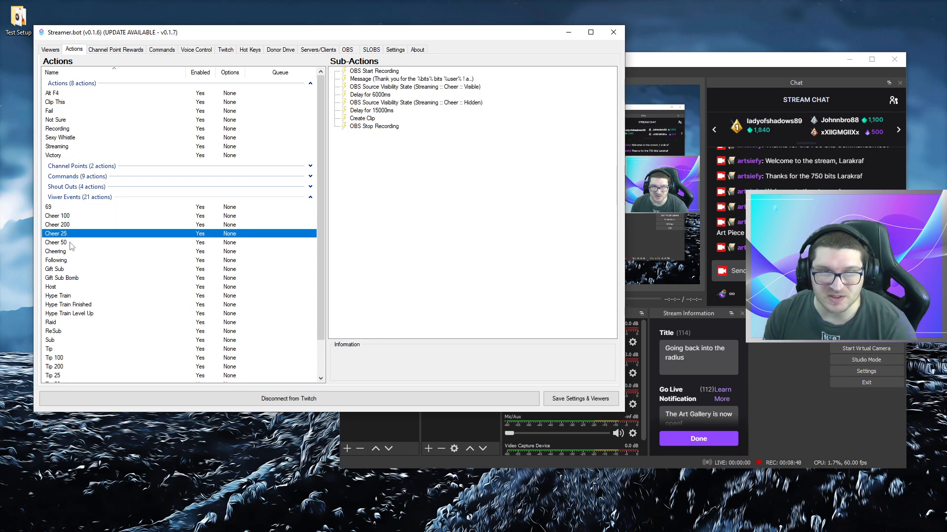
left_click(72, 243)
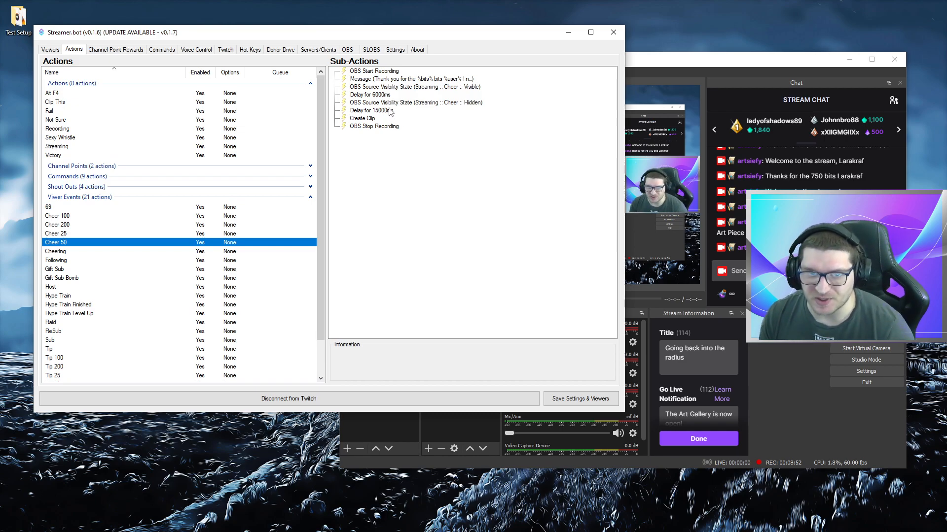
Go through the Cheer 50 sub-actions in order, from OBS Start Recording to OBS Stop Recording
left_click(374, 71)
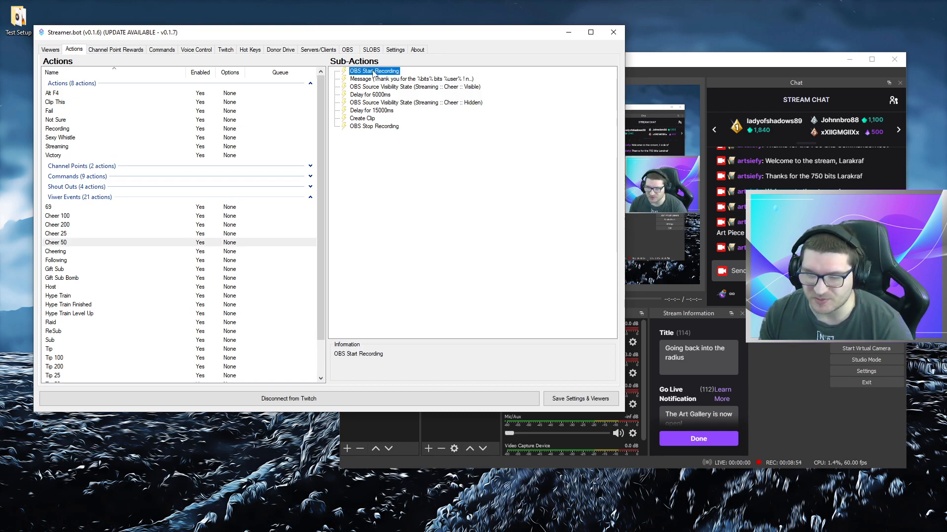
left_click(362, 82)
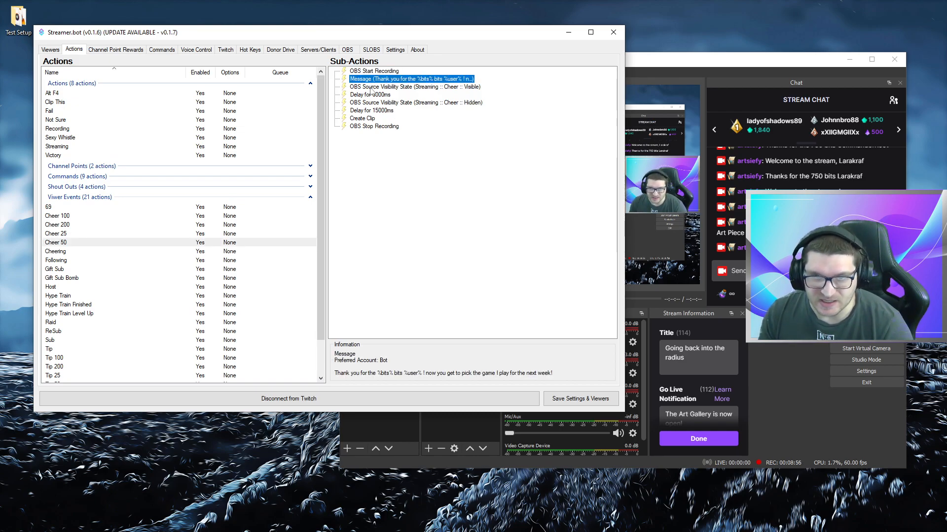
left_click(369, 87)
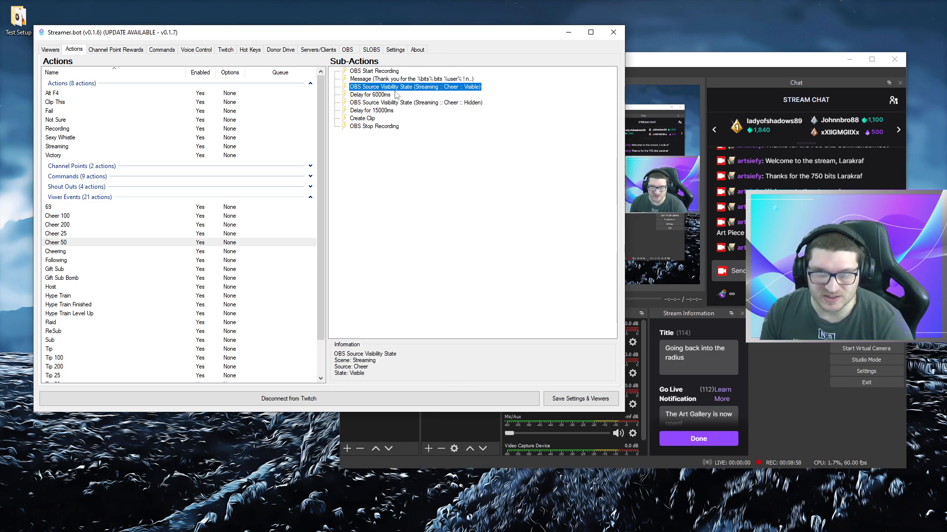
left_click(374, 95)
left_click(378, 103)
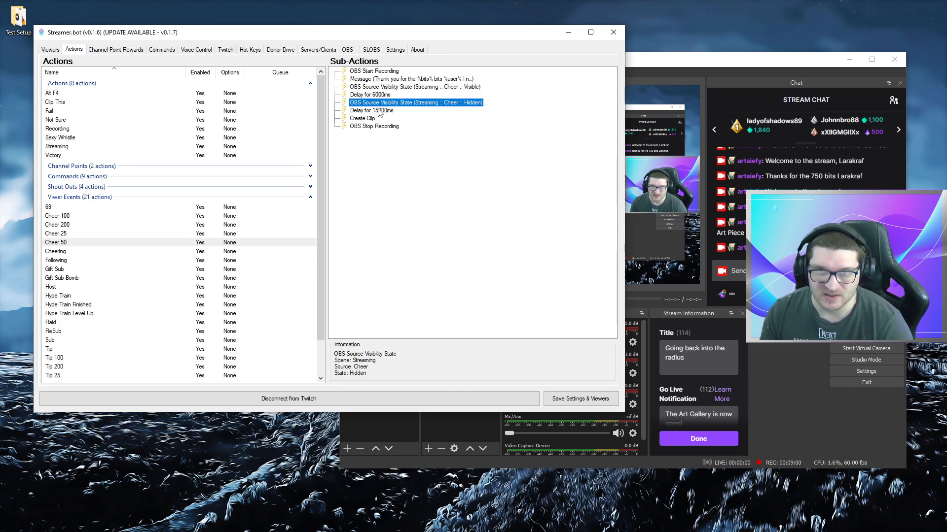
left_click(374, 110)
left_click(371, 118)
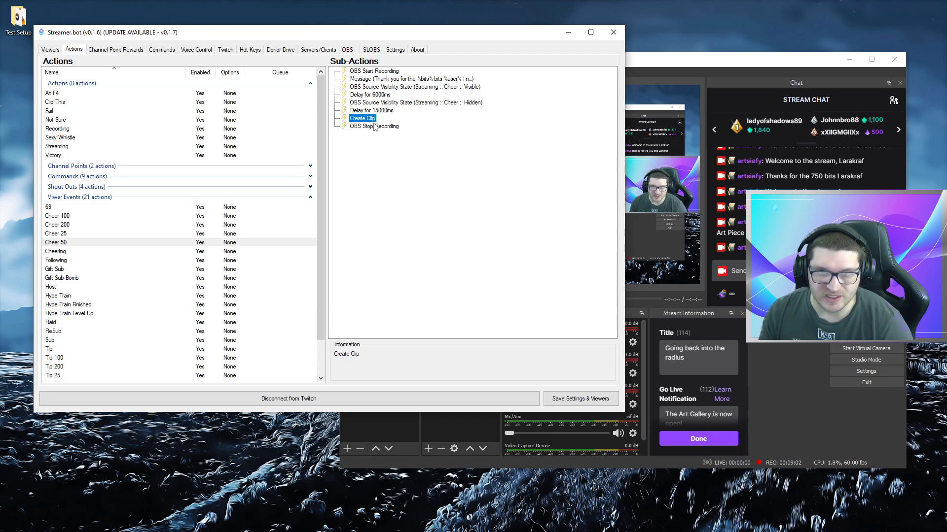
left_click(375, 127)
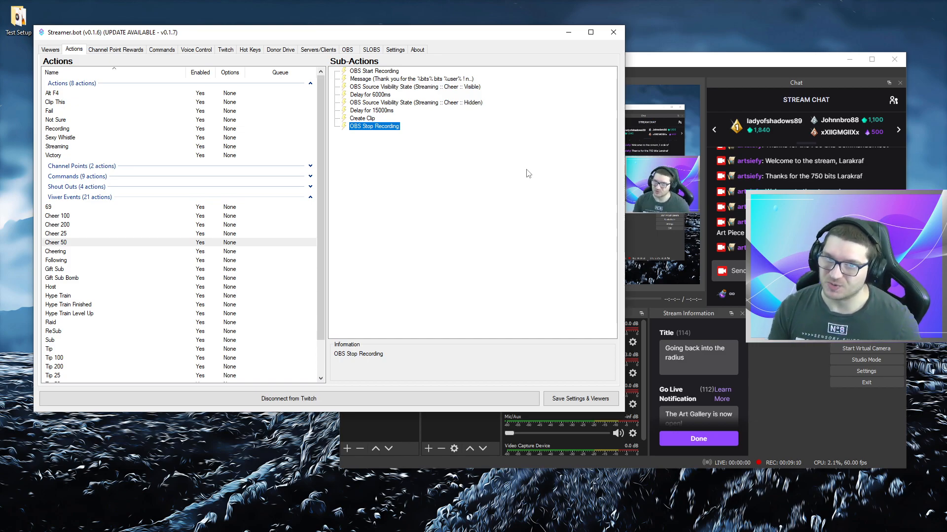
Re-examine how the two delays, the Cheer source visibility states and Create Clip are sequenced in the Cheer 50 action
left_click(370, 121)
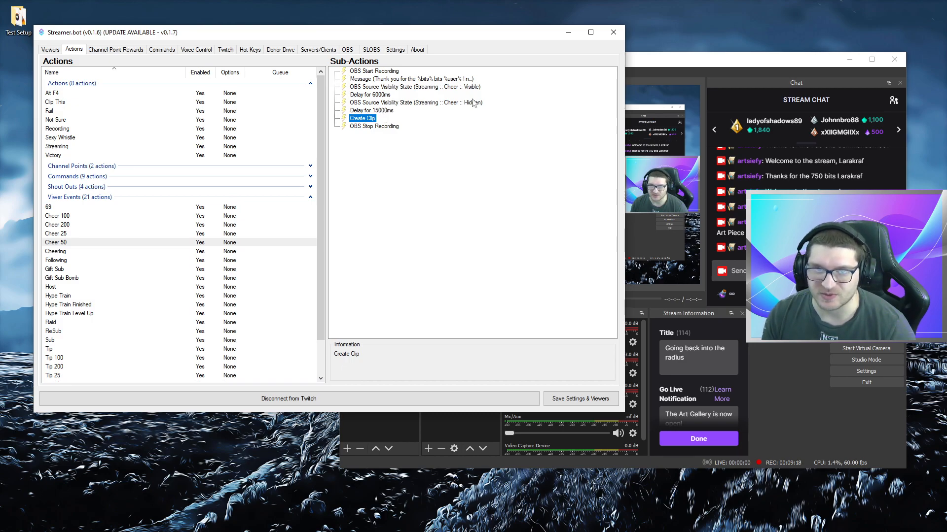
left_click(369, 94)
left_click(369, 105)
left_click(369, 89)
left_click(368, 105)
left_click(368, 121)
left_click(371, 190)
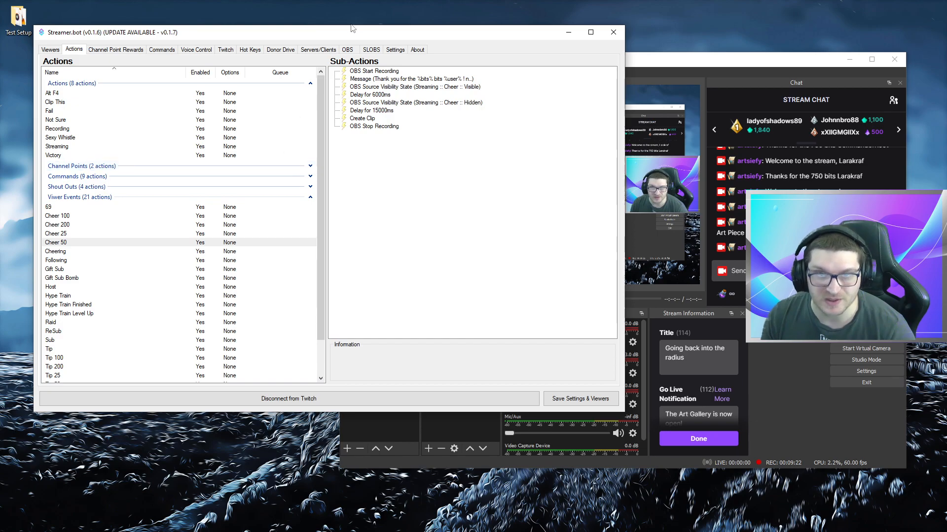
left_click(376, 95)
left_click(380, 112)
left_click(385, 95)
left_click(385, 110)
left_click(381, 95)
left_click(385, 103)
left_click(389, 111)
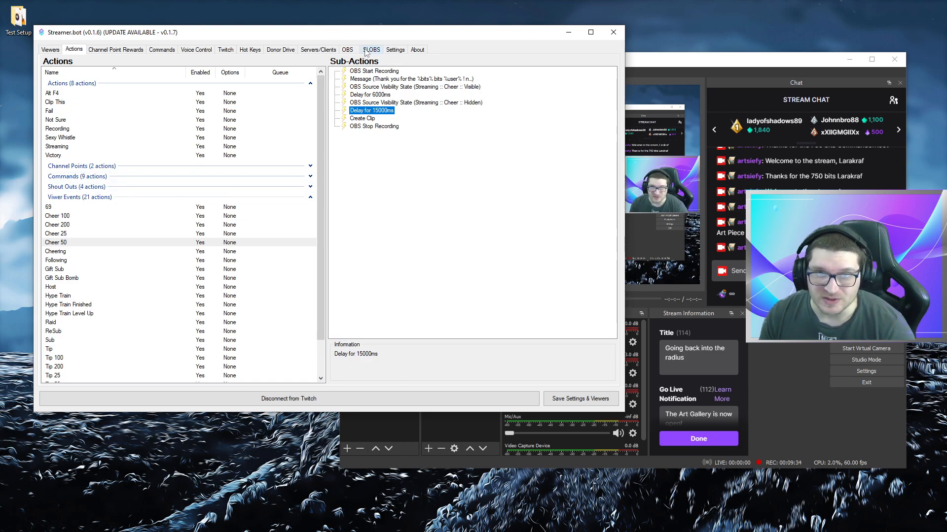
Open the event settings and display the cheer events
left_click(400, 51)
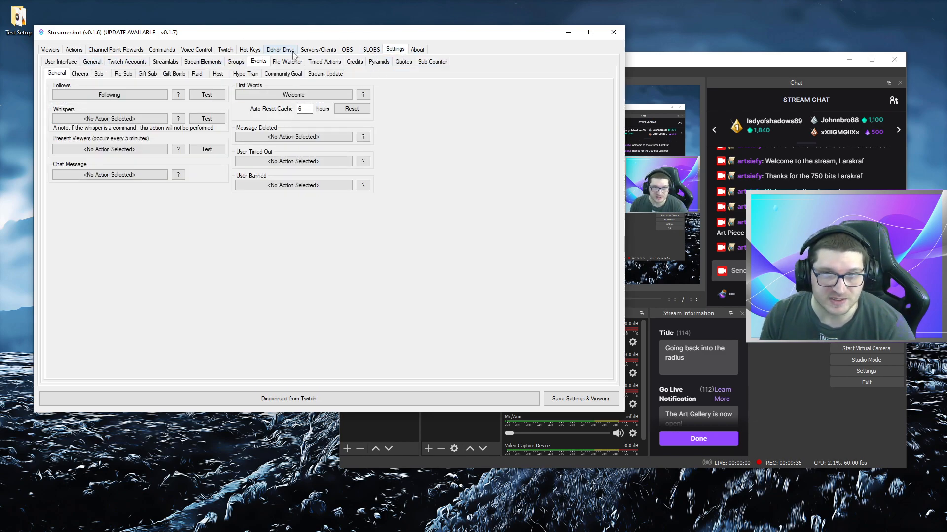
left_click(256, 62)
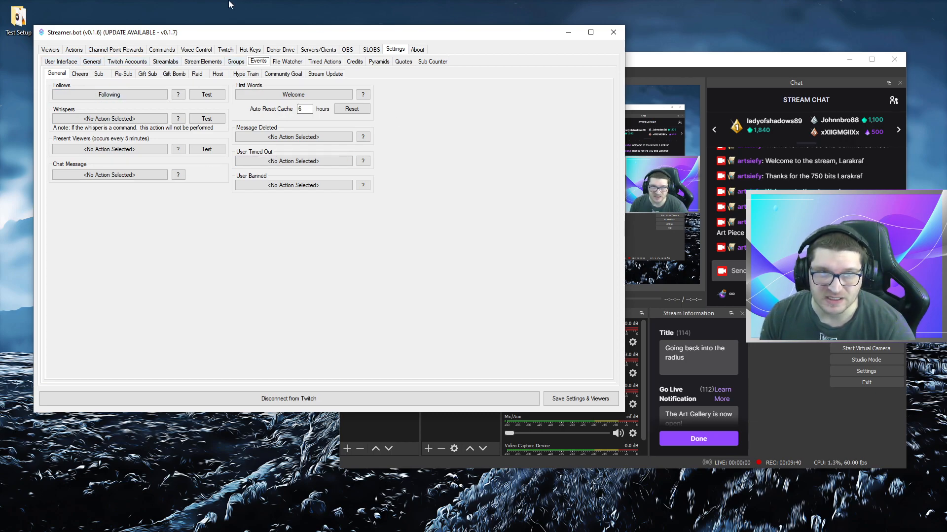
left_click(87, 75)
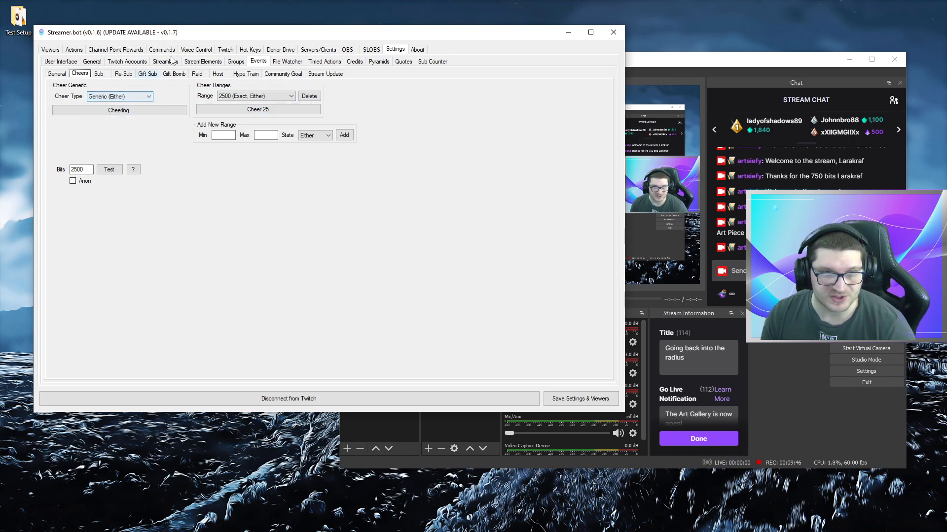
Resize and arrange the Streamer.bot and OBS windows side by side so the cheer settings and stream chat are both visible
left_click_drag(628, 62, 685, 102)
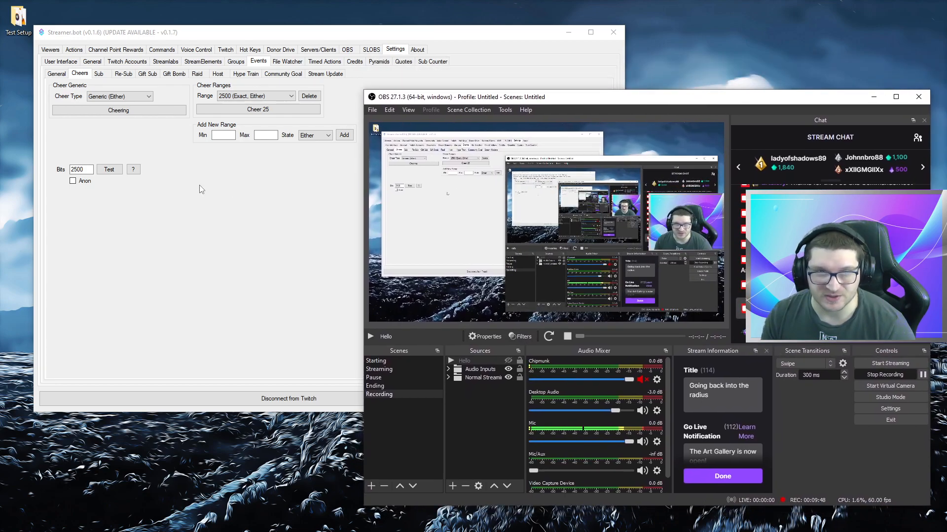
left_click(209, 189)
left_click_drag(624, 111, 347, 110)
left_click_drag(532, 101, 570, 41)
left_click_drag(166, 33, 138, 10)
left_click_drag(455, 45, 438, 14)
Run the cheer event test with 69 bits and again with 100 bits
left_click_drag(63, 146, 4, 138)
type("69")
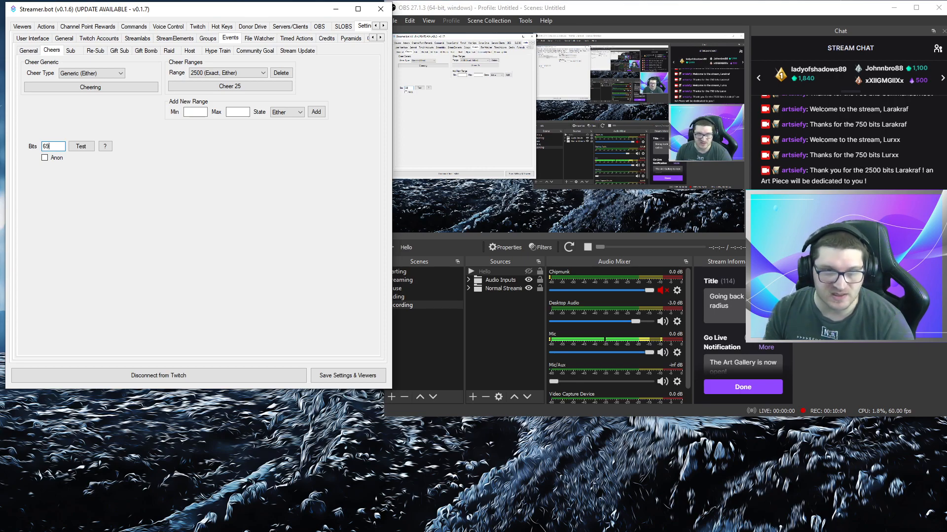
left_click(81, 146)
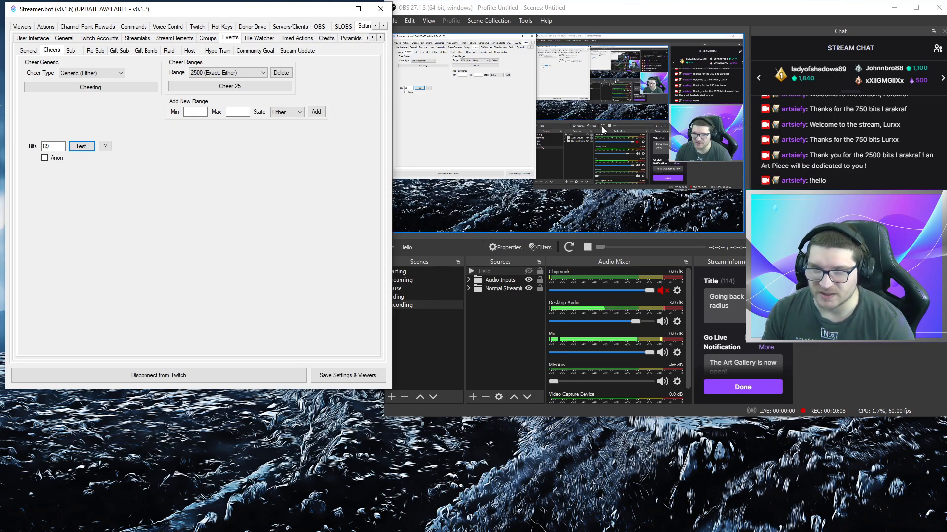
left_click_drag(49, 142, 24, 144)
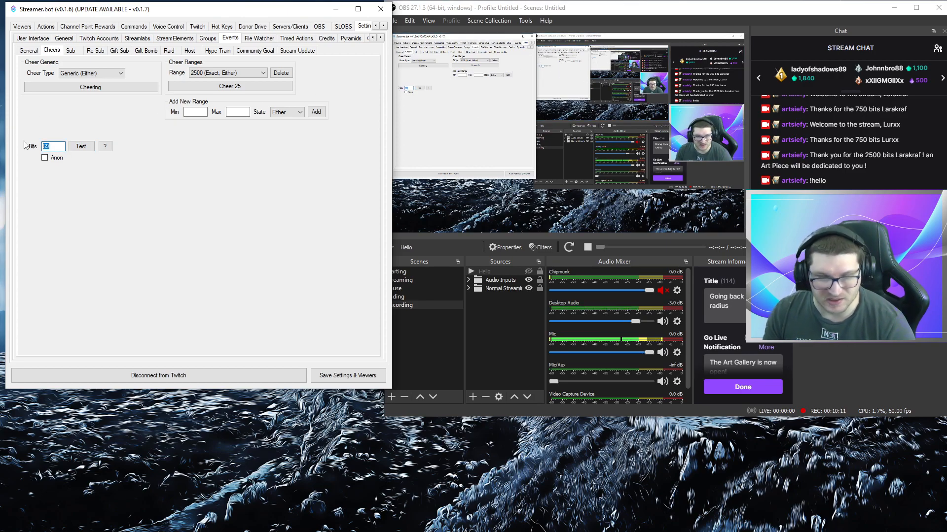
left_click(85, 149)
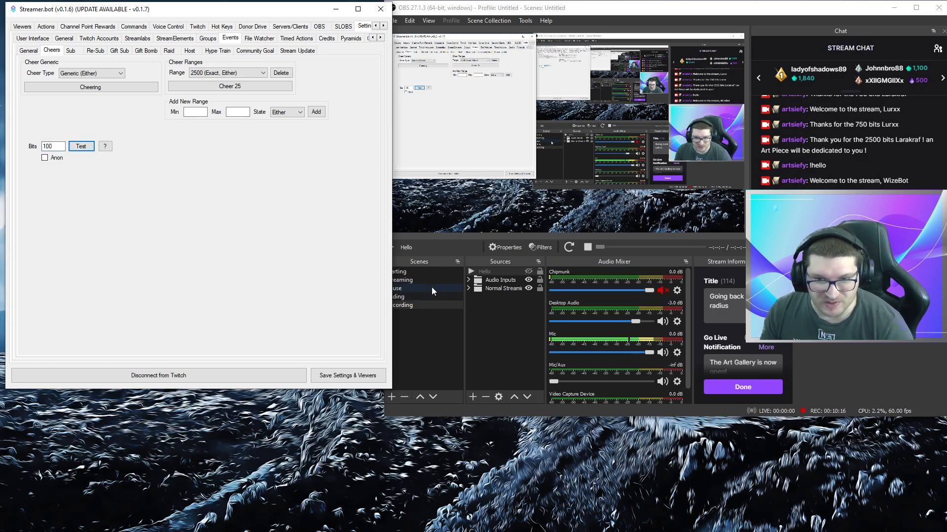
Switch OBS to the Streaming scene and rerun the 100-bit cheer test in Streamer.bot
left_click(421, 279)
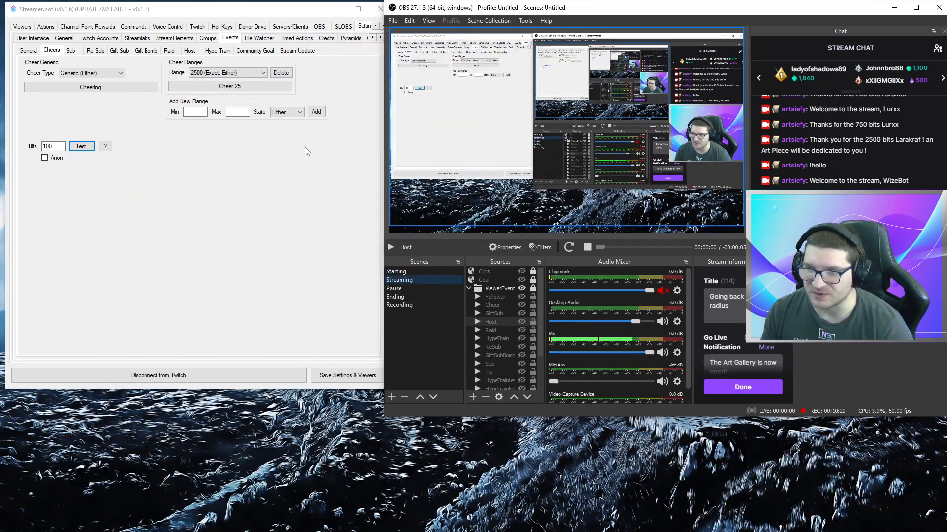
left_click(89, 148)
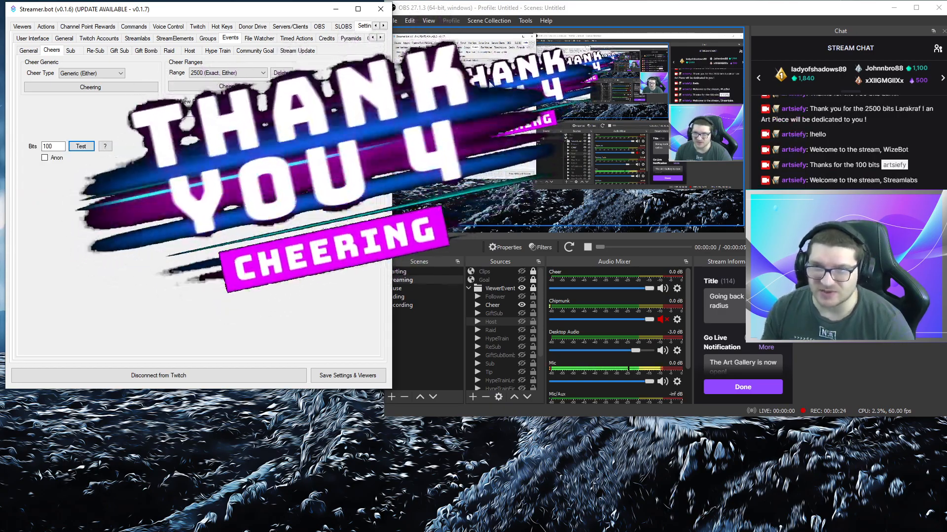
left_click(458, 158)
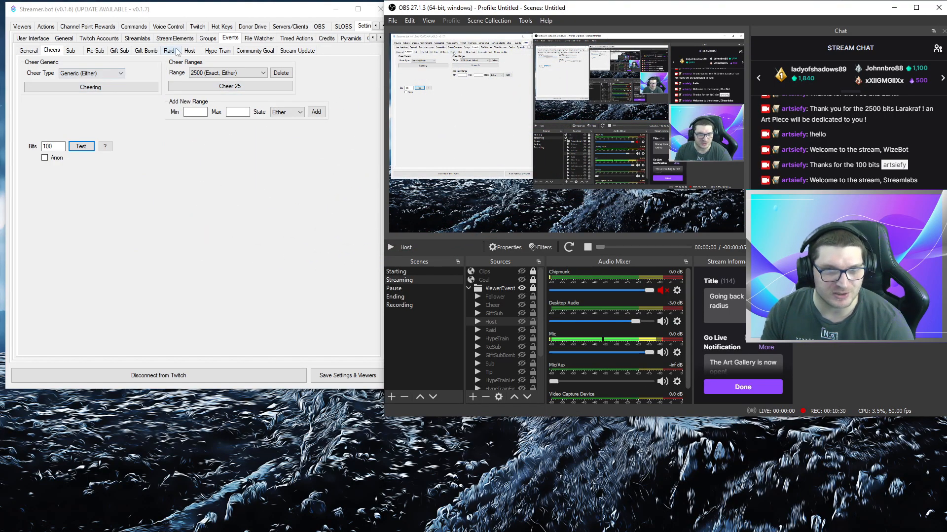
Test the follow event and look through the sub, re-sub, gift sub, gift bomb, raid and host event settings
left_click(28, 51)
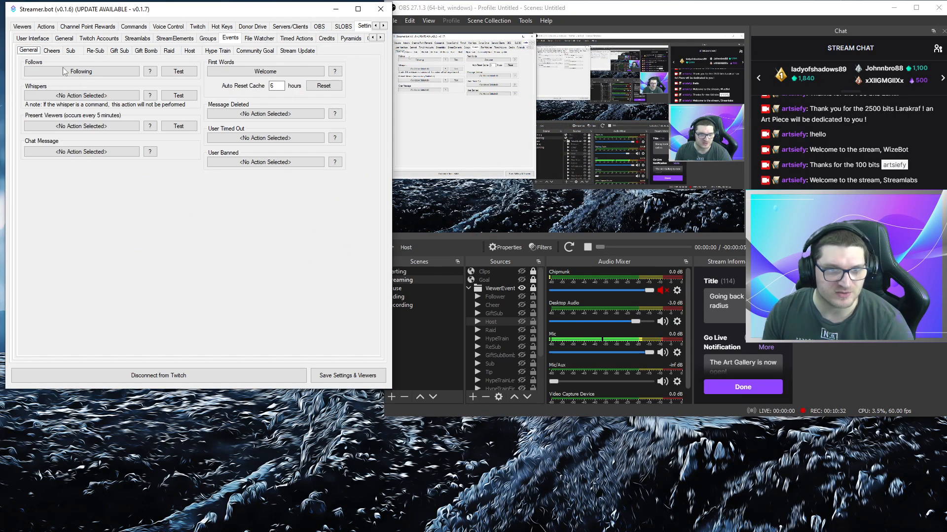
left_click(175, 73)
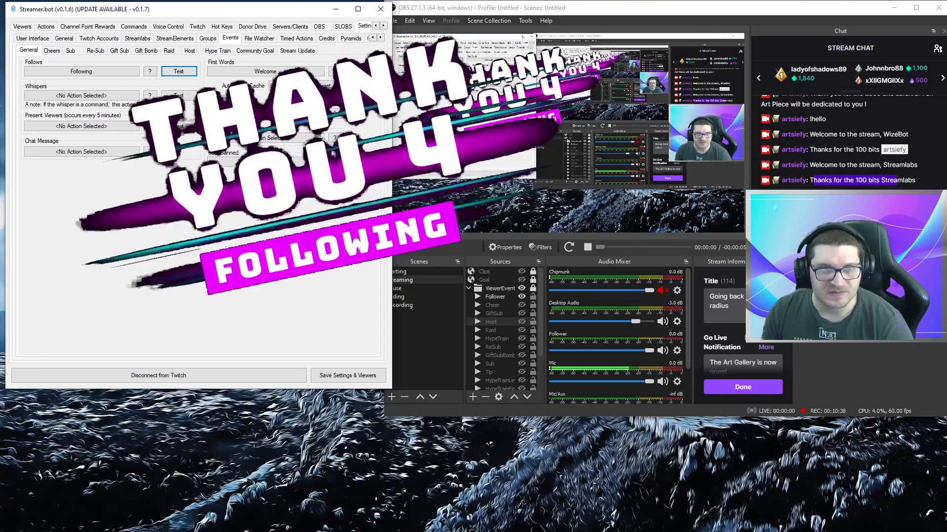
left_click(70, 51)
left_click(95, 50)
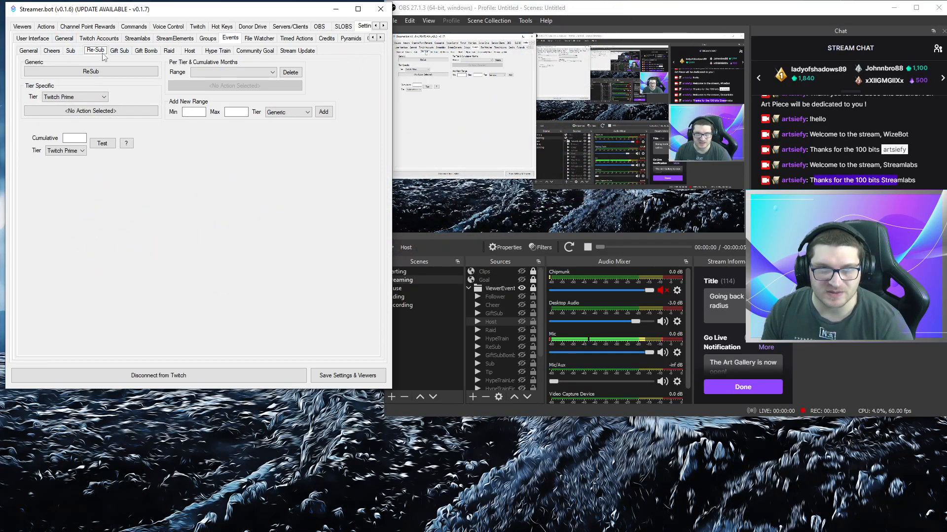
left_click(119, 50)
left_click(140, 51)
left_click(169, 51)
left_click(189, 51)
Test the Hype Train Start event at level 1
left_click(214, 51)
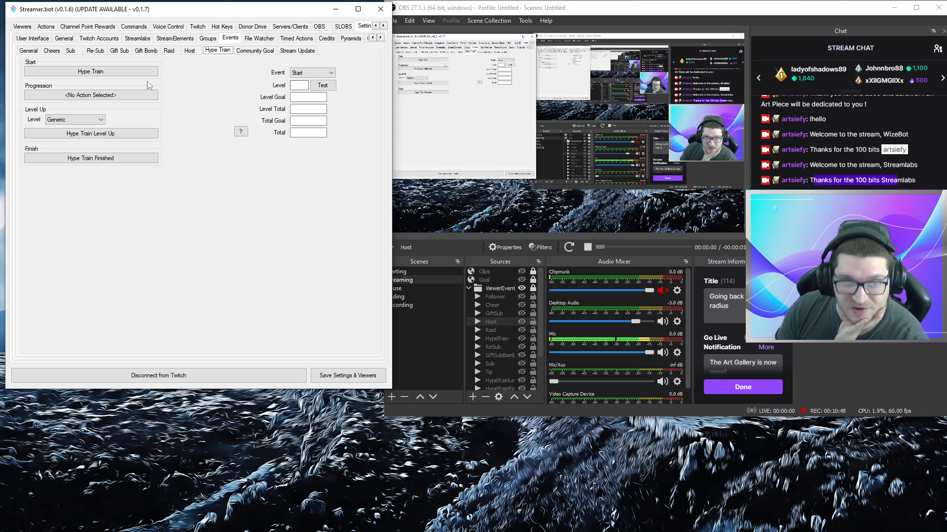
left_click(302, 84)
type("1")
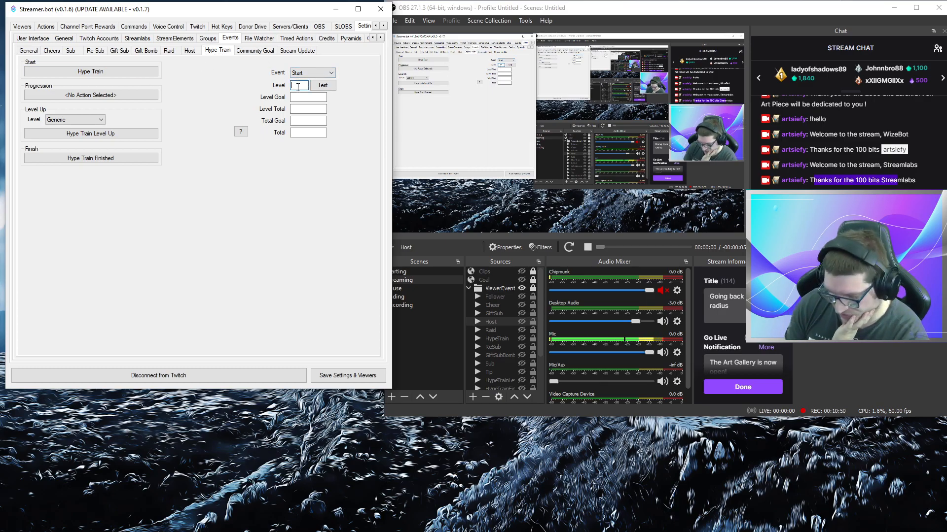
left_click(323, 85)
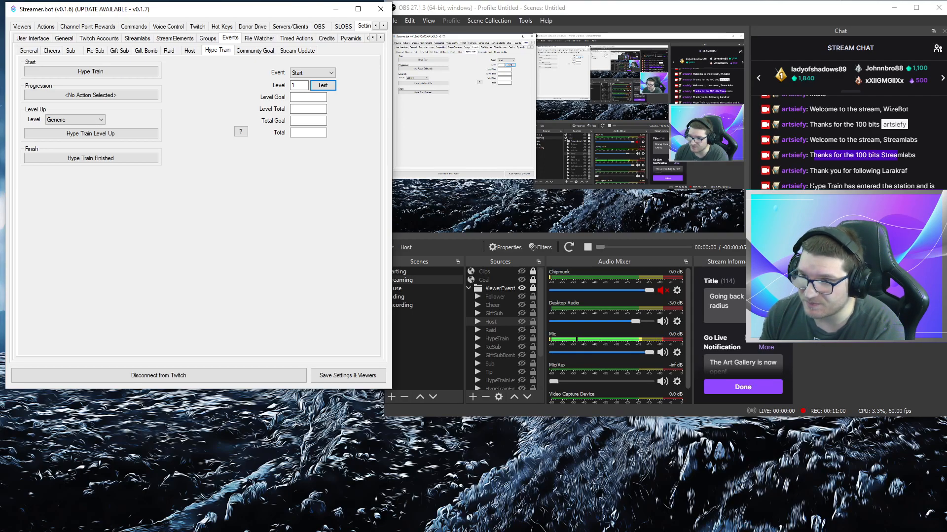
Test the Hype Train Level Up event at level 2 and highlight its message in the stream chat
left_click_drag(299, 86, 287, 86)
type("2")
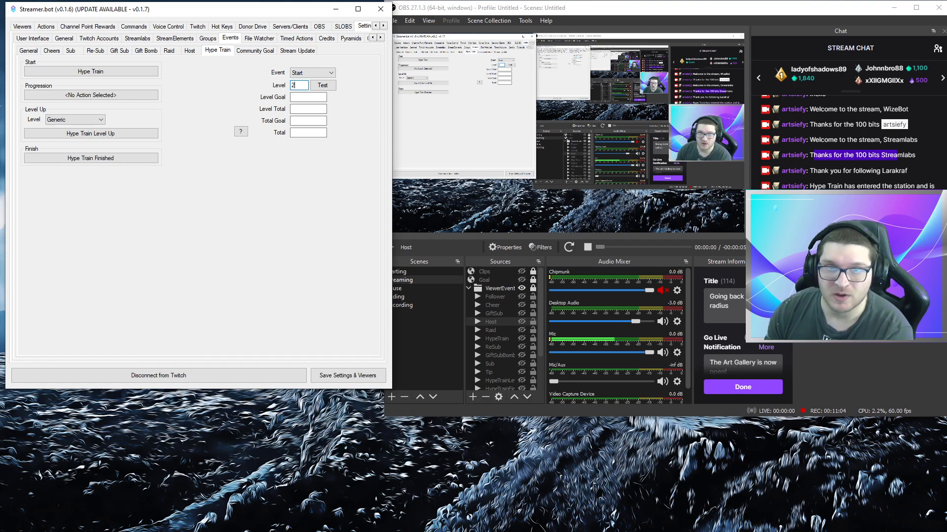
left_click(306, 73)
left_click(305, 88)
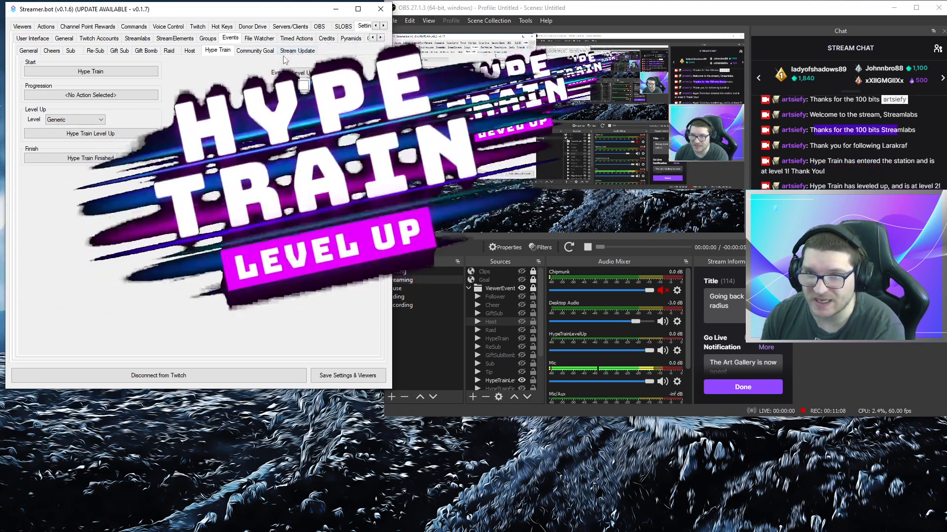
left_click_drag(810, 186, 941, 186)
Set the Hype Train test event to Finish and run the test
left_click(312, 73)
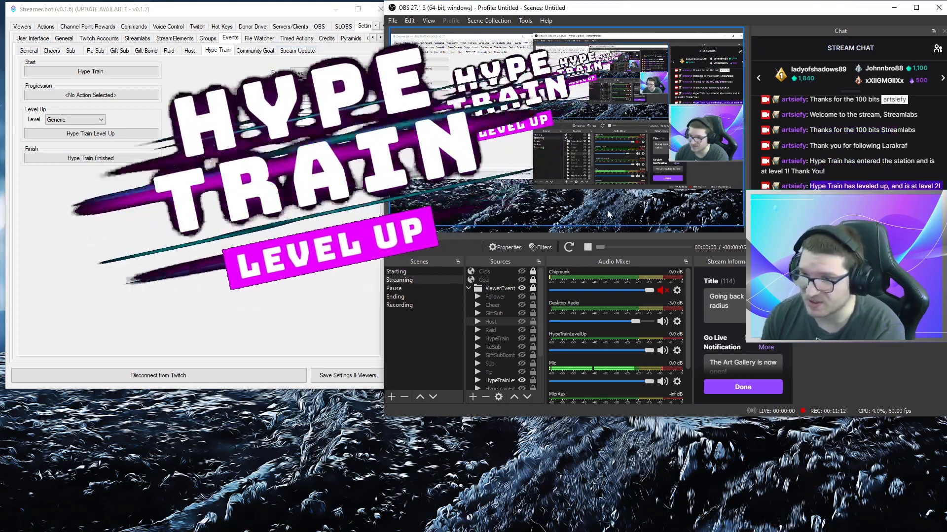
left_click(302, 101)
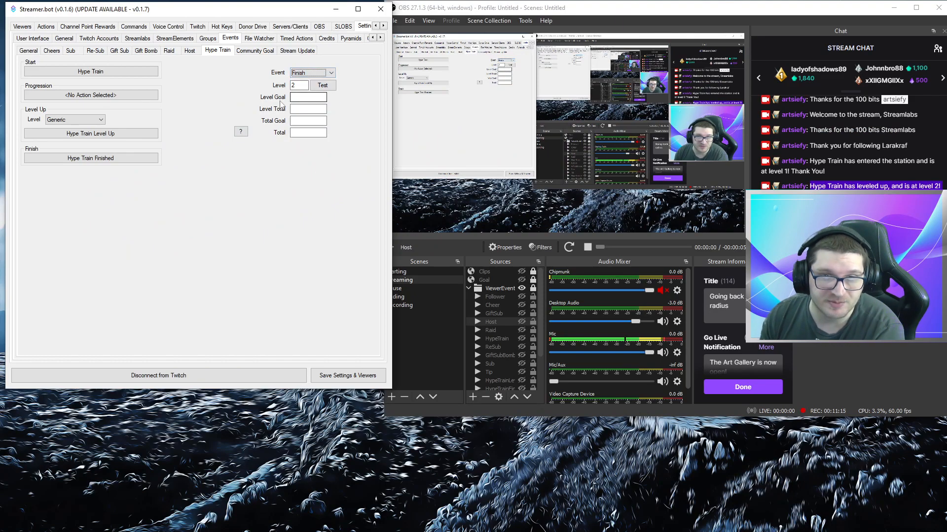
left_click(323, 85)
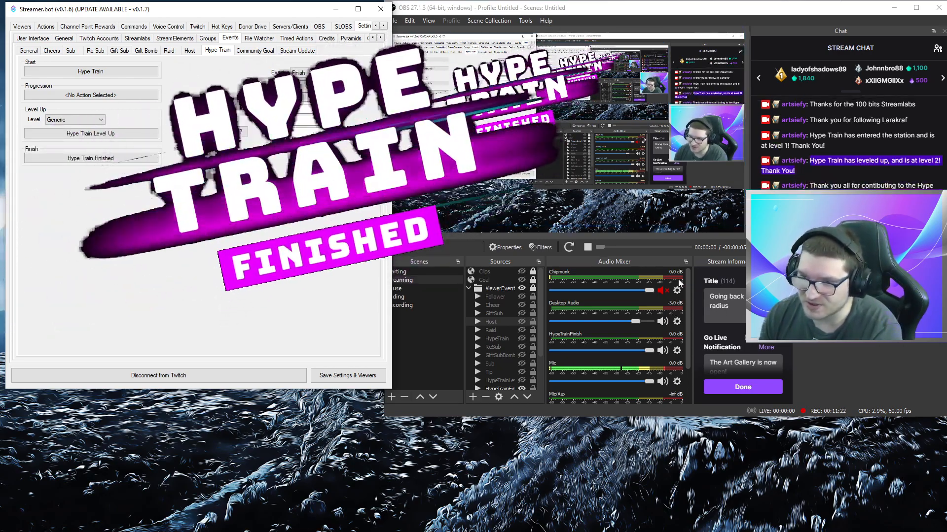
left_click(518, 225)
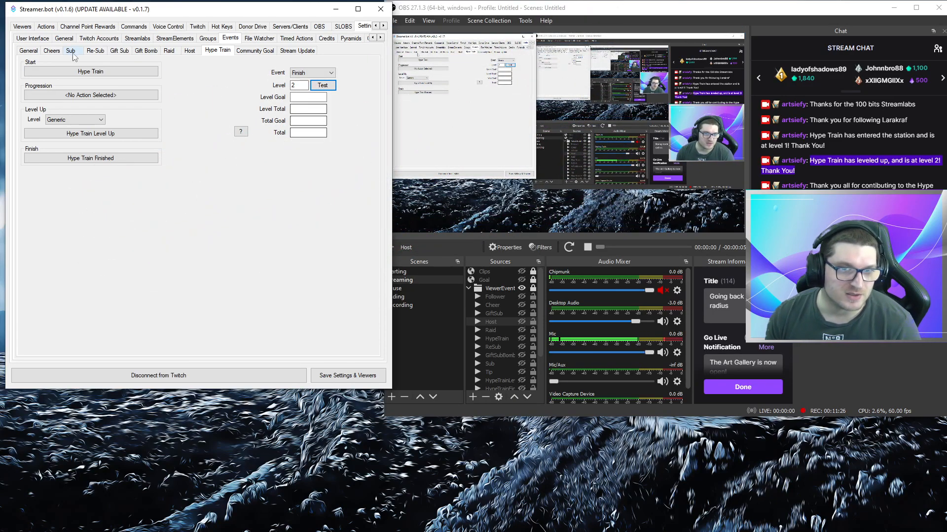
Return to the actions list, then switch to OBS, maximize its window and show the Follower source in the ViewerEvents group
left_click(46, 26)
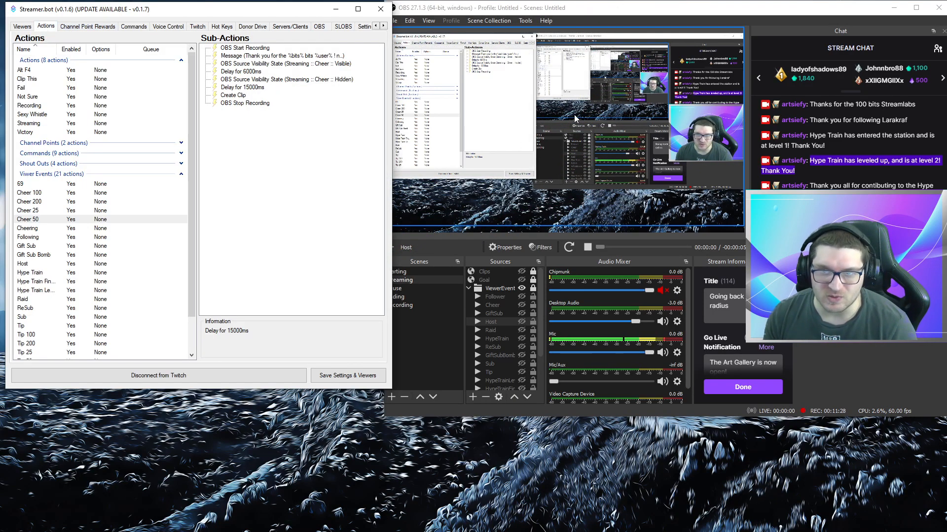
left_click(916, 7)
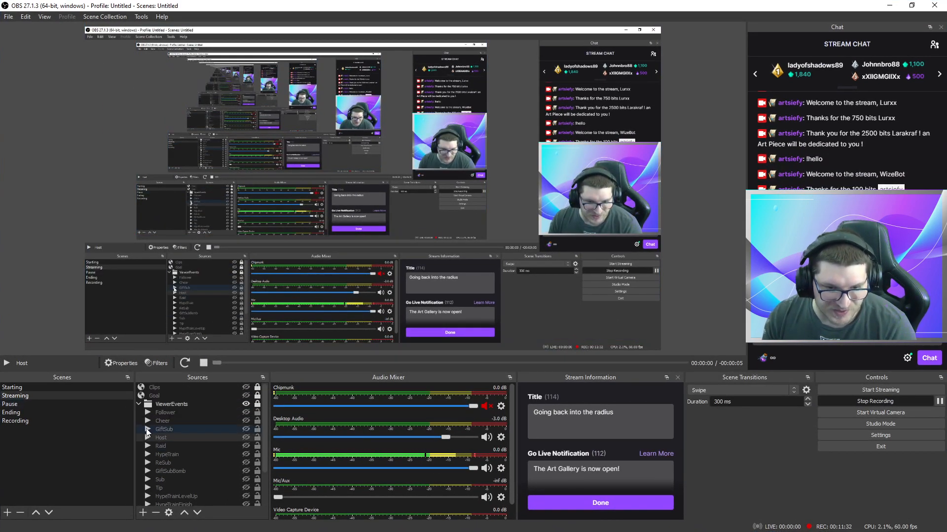
left_click(247, 413)
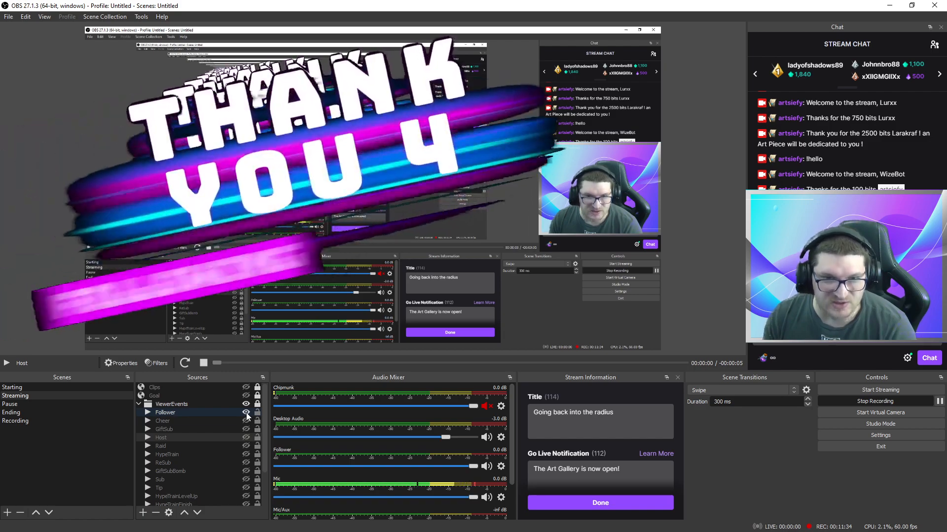
Hide the Follower source, toggle the GiftSub source's visibility on and off, and collapse the ViewerEvents group
left_click(246, 413)
left_click(246, 429)
left_click(245, 429)
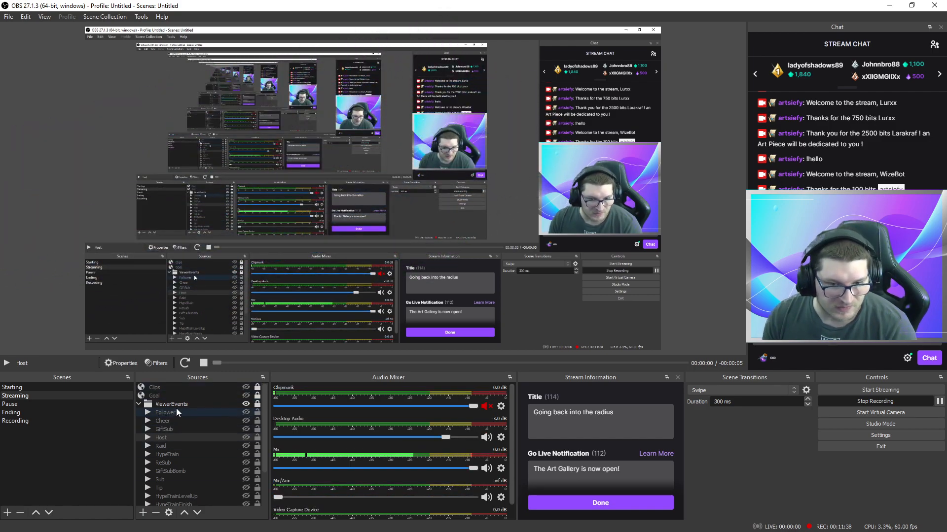
left_click(138, 404)
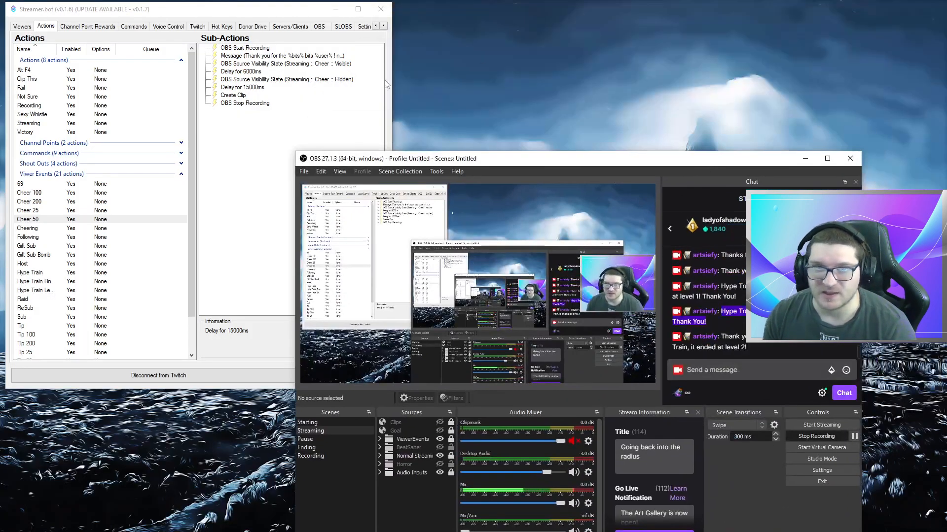
Switch to Streamer.bot, maximize it and examine the Cheer 50 sub-actions that show, delay and hide the Cheer source
left_click(359, 9)
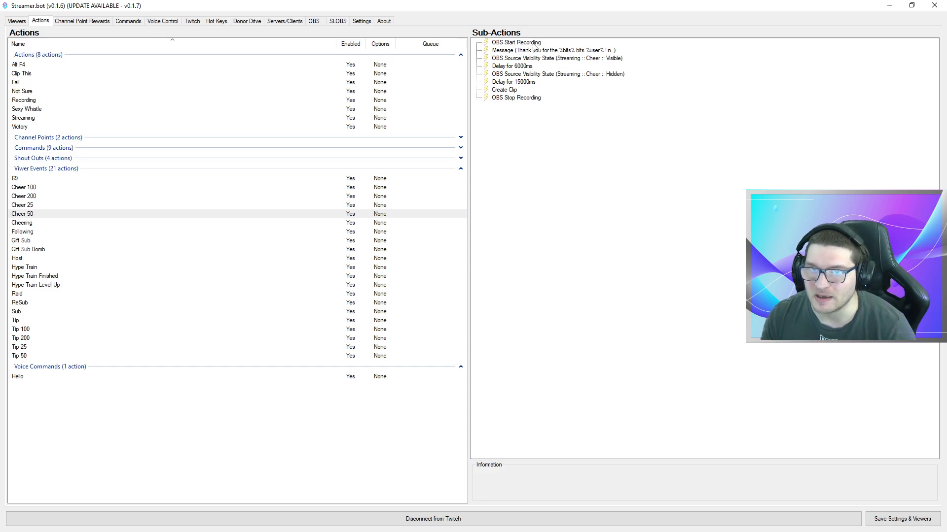
left_click(519, 59)
left_click(524, 67)
left_click(528, 74)
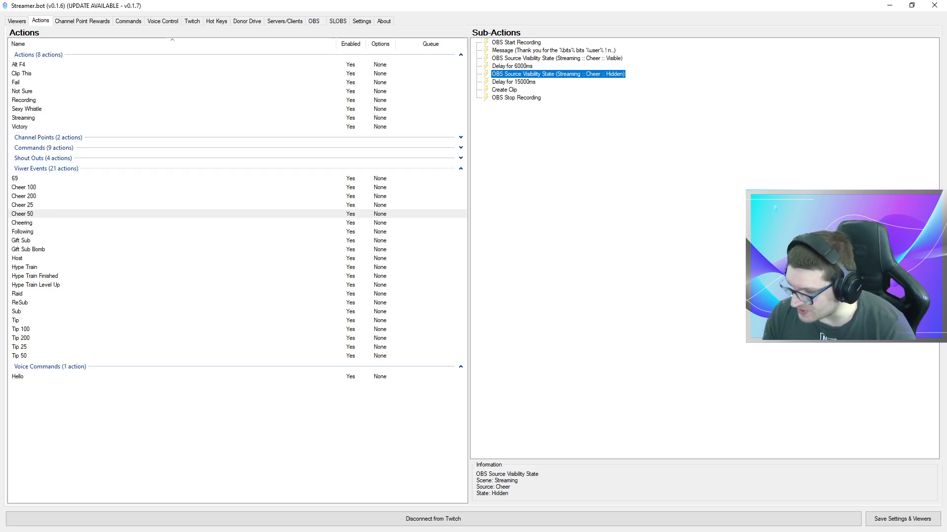
key("super+e")
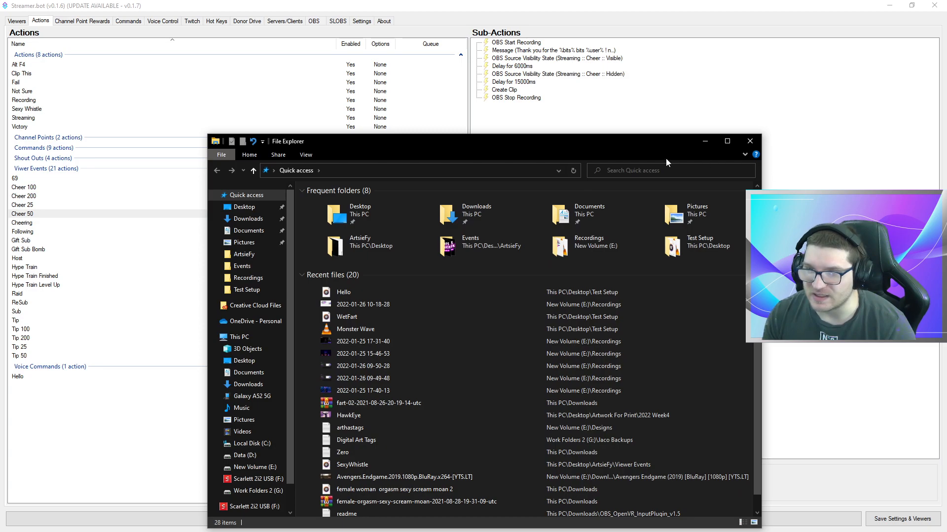
key("alt+F4")
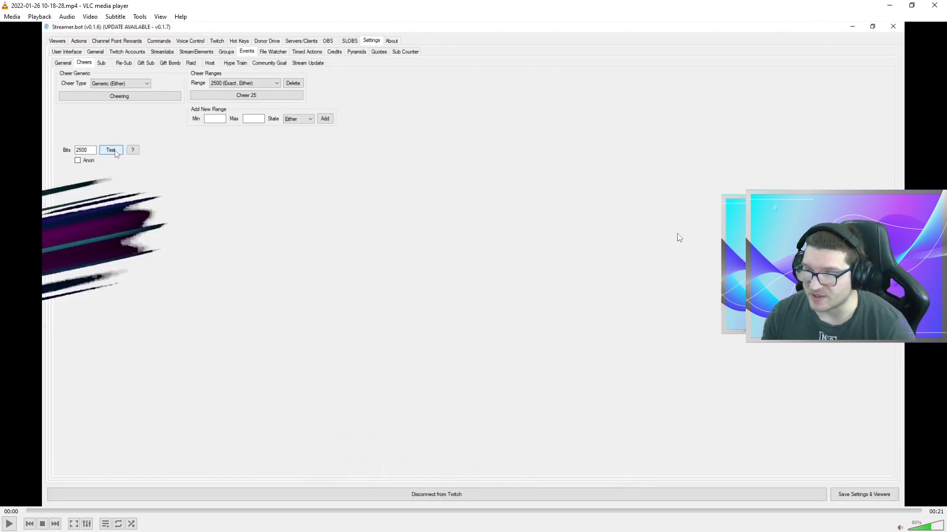
left_click(7, 527)
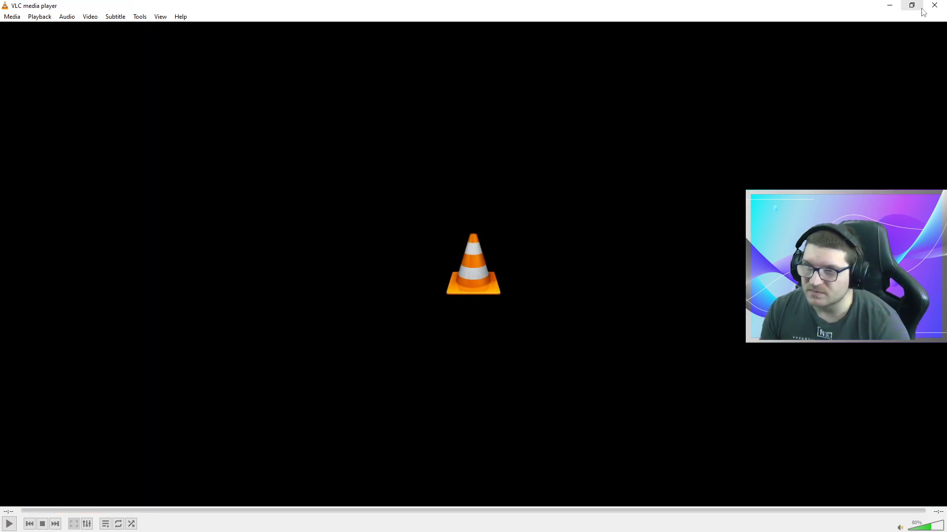
left_click(933, 7)
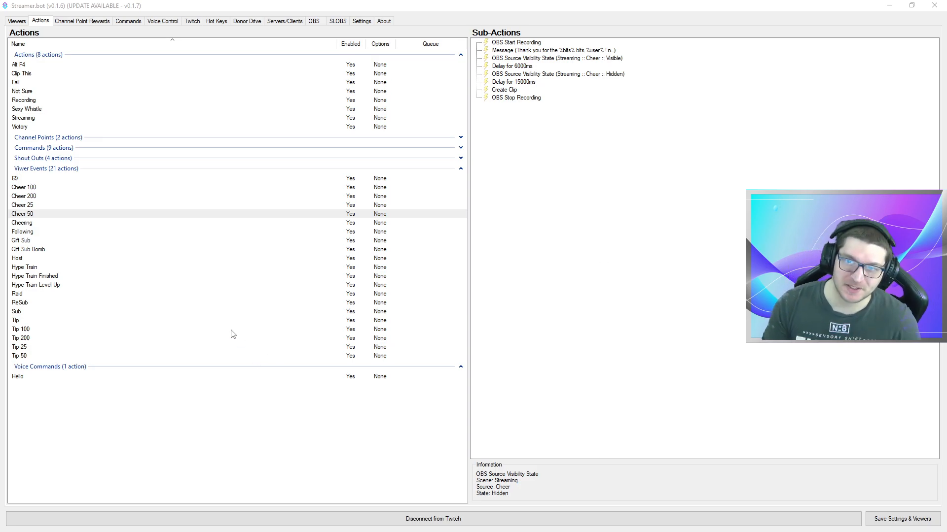
Review the chat commands and the channel point rewards, and return to the actions list
left_click(127, 21)
right_click(196, 176)
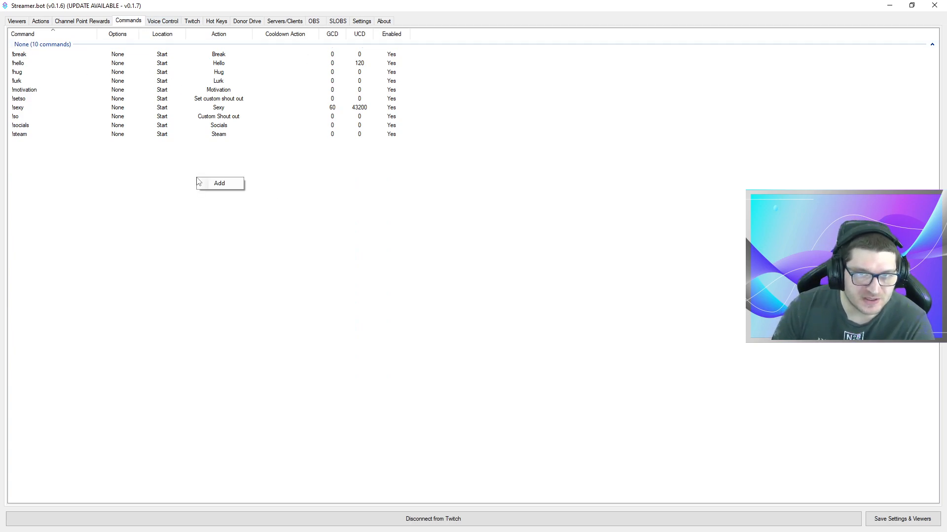
left_click(153, 153)
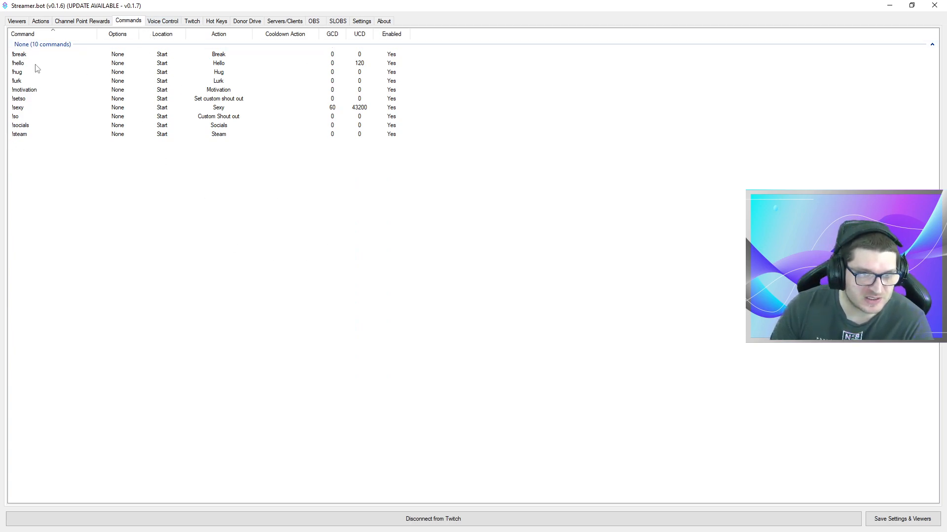
left_click(82, 22)
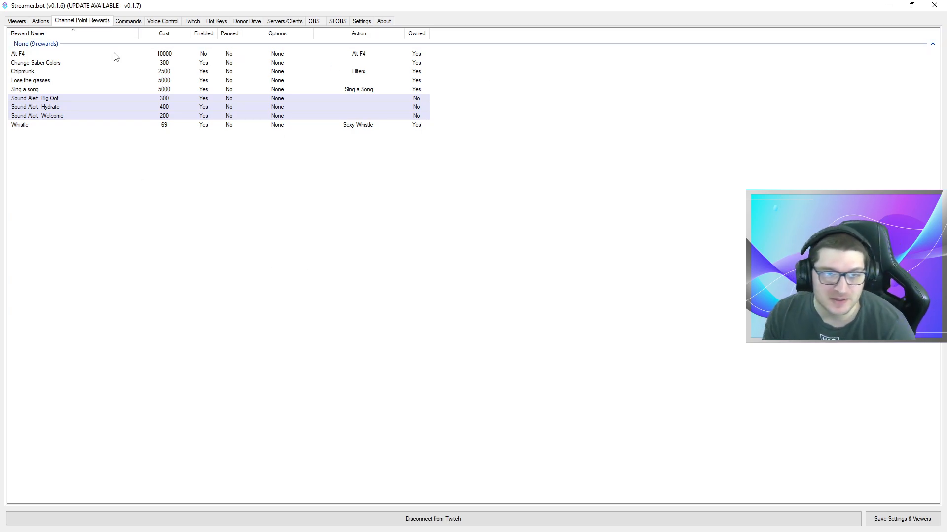
left_click(40, 22)
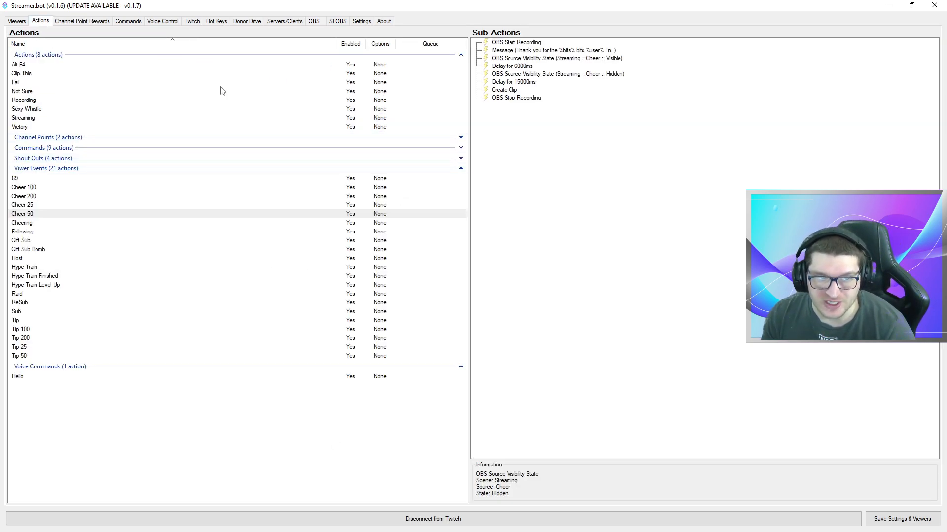
Add an action named Fart in a new group called Points
right_click(98, 391)
left_click(118, 396)
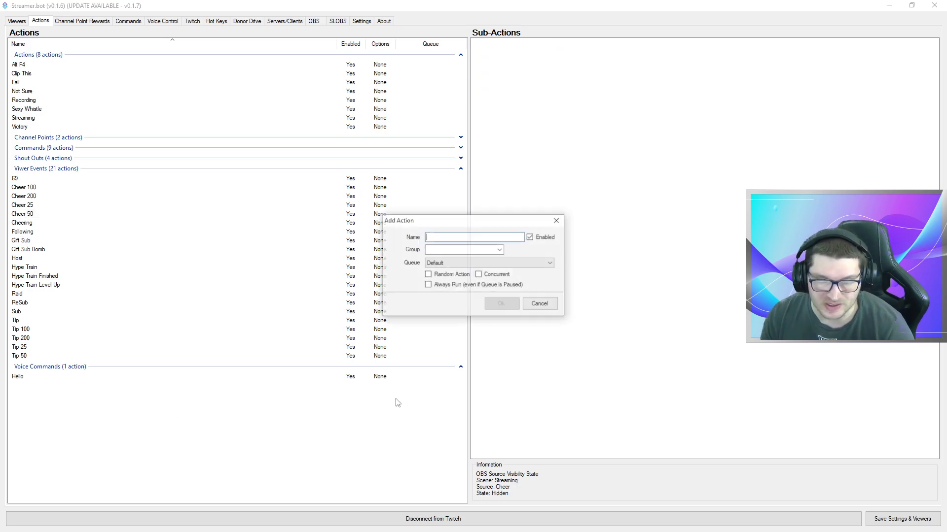
type("F")
key("BackSpace")
type("Fart")
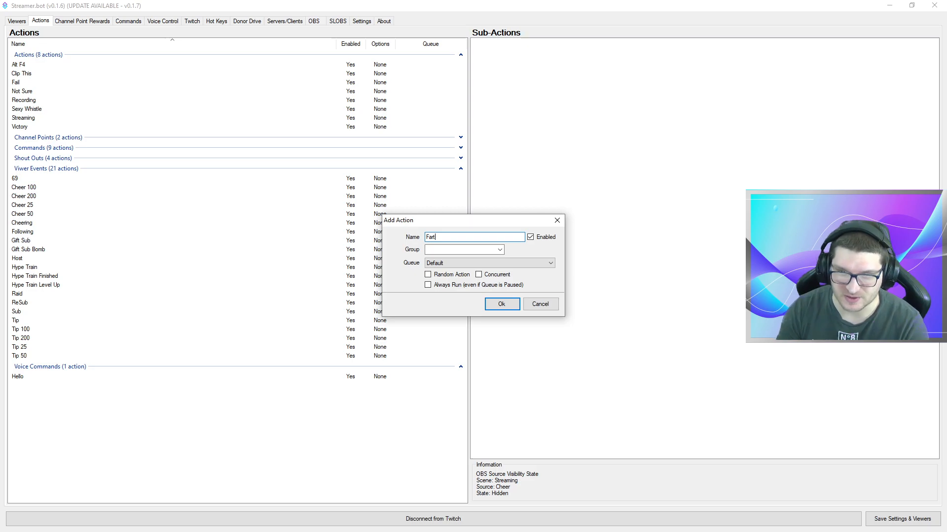
left_click(456, 250)
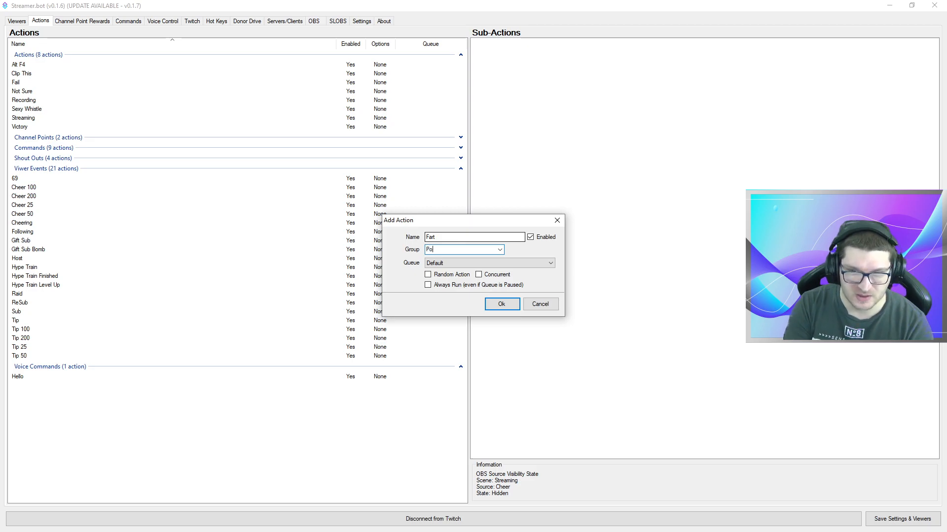
left_click(495, 304)
Add an action named susspend in a lowercase points group and delete it
right_click(71, 442)
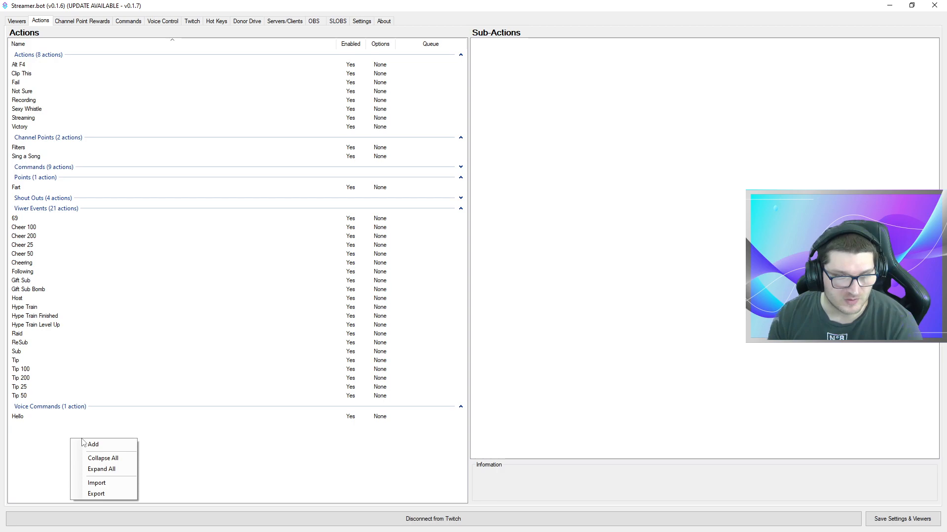
left_click(84, 445)
type("su")
key("Tab")
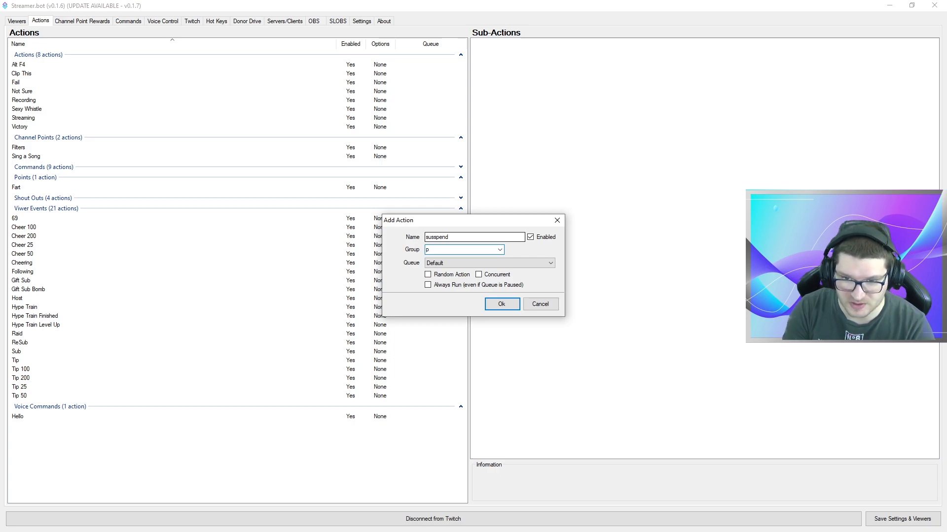
type("points")
key("Return")
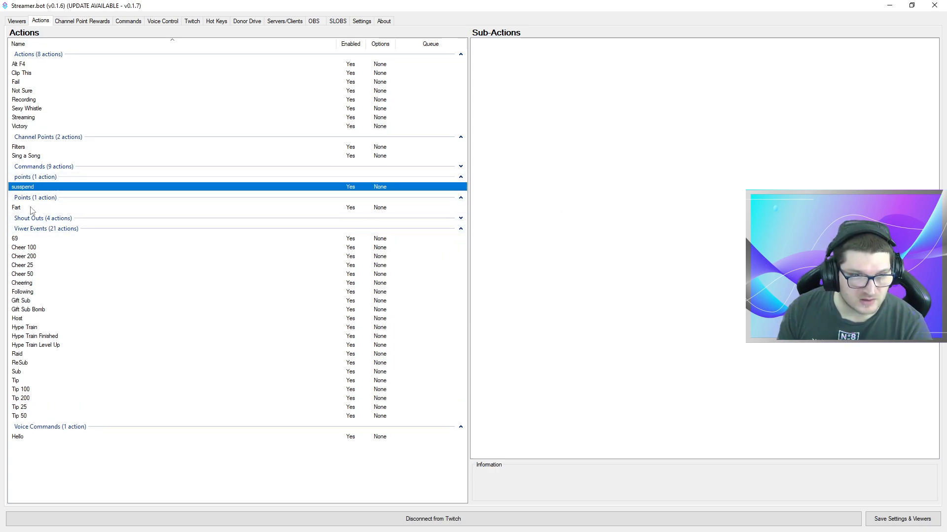
right_click(33, 188)
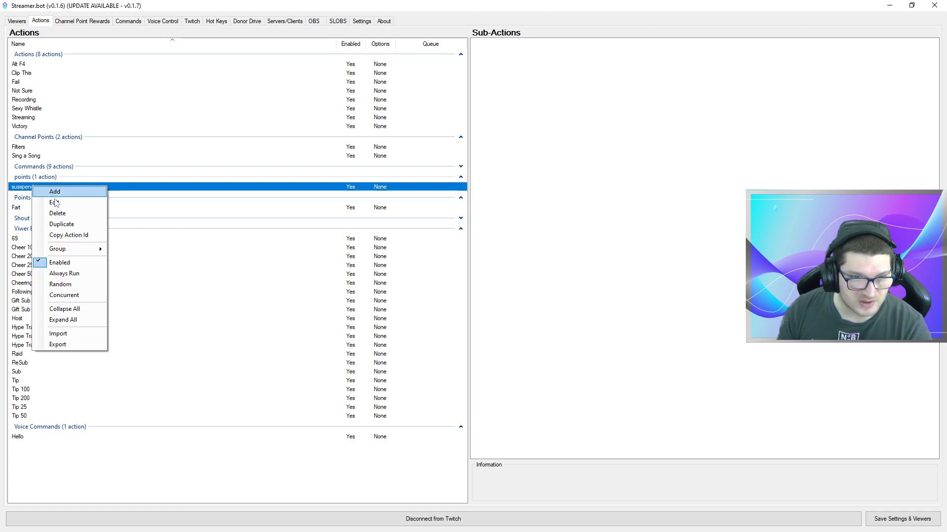
left_click(57, 213)
Add two actions named Susspend and Enable to the Points group
right_click(55, 187)
left_click(76, 191)
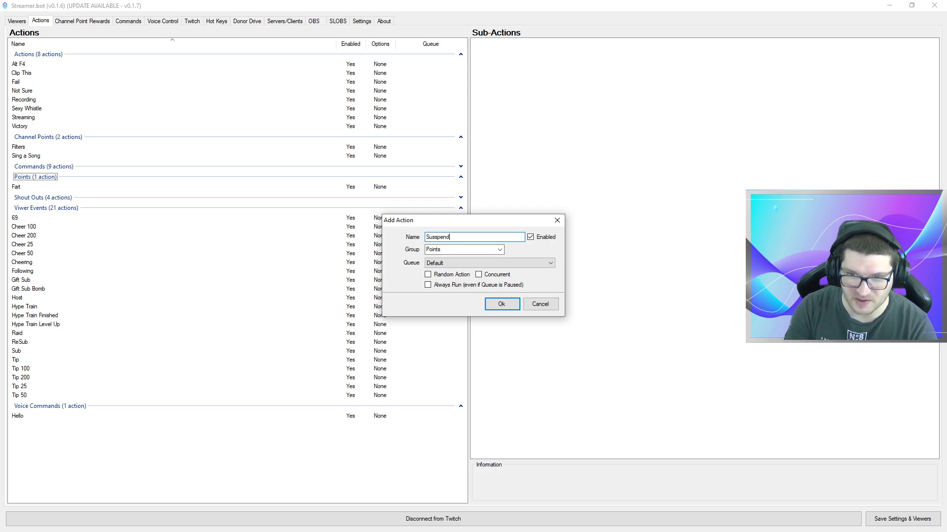
key("Return")
right_click(24, 198)
left_click(30, 202)
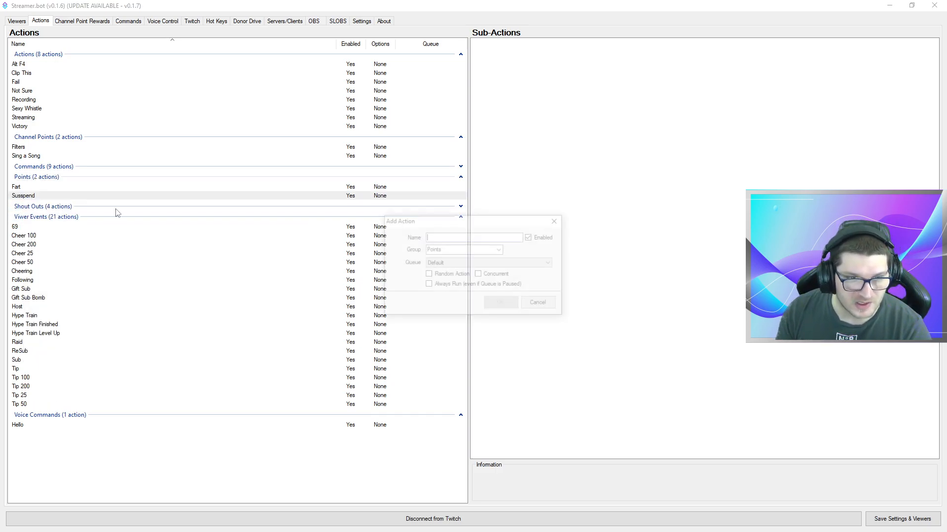
type("Enable")
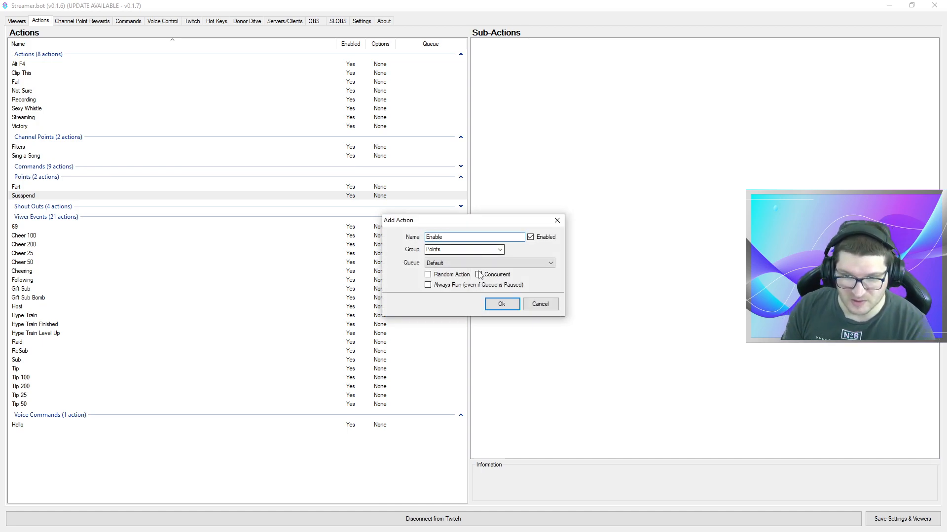
left_click(501, 304)
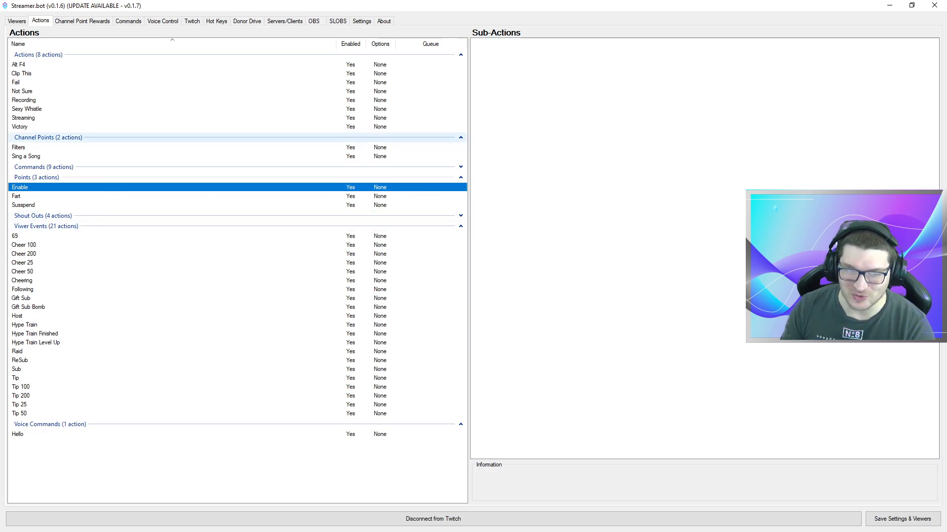
Add a Play Sound sub-action to the Fart action, using WetFart.mp3 from the Test Setup folder at 80% volume
left_click(58, 203)
left_click(94, 197)
right_click(493, 119)
mouse_move(525, 121)
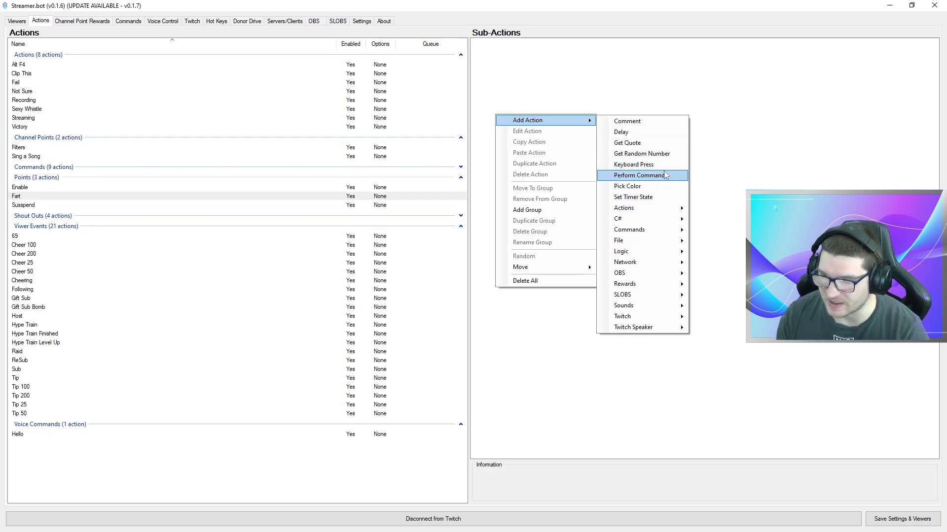
mouse_move(644, 306)
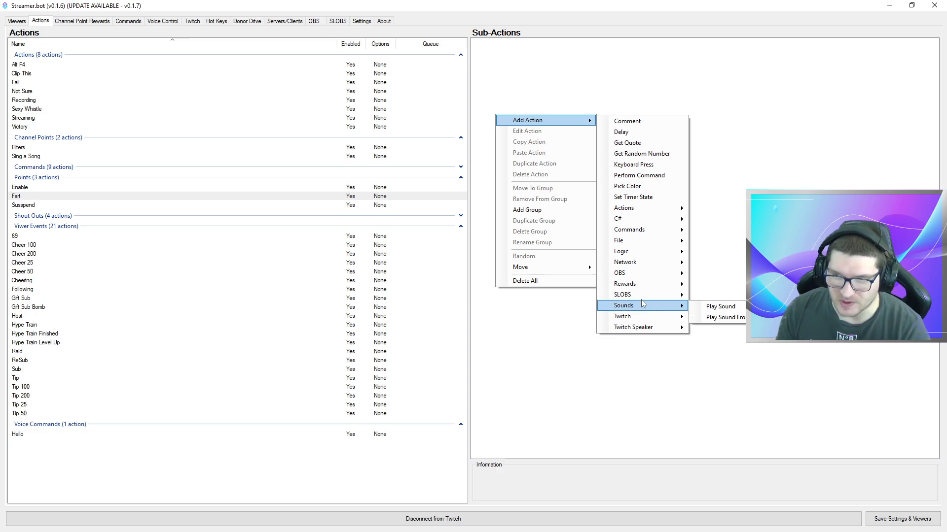
left_click(716, 310)
left_click_drag(472, 289, 460, 290)
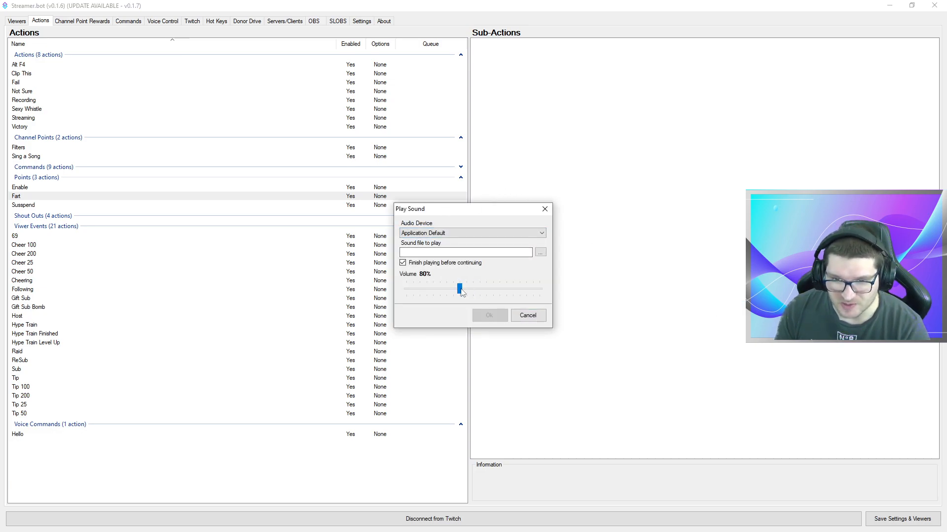
left_click(540, 253)
double_click(513, 294)
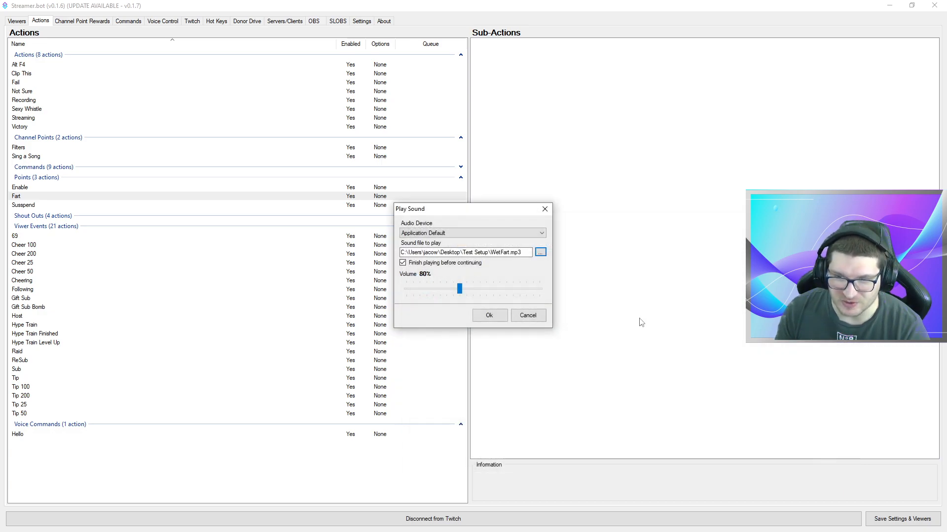
left_click(489, 316)
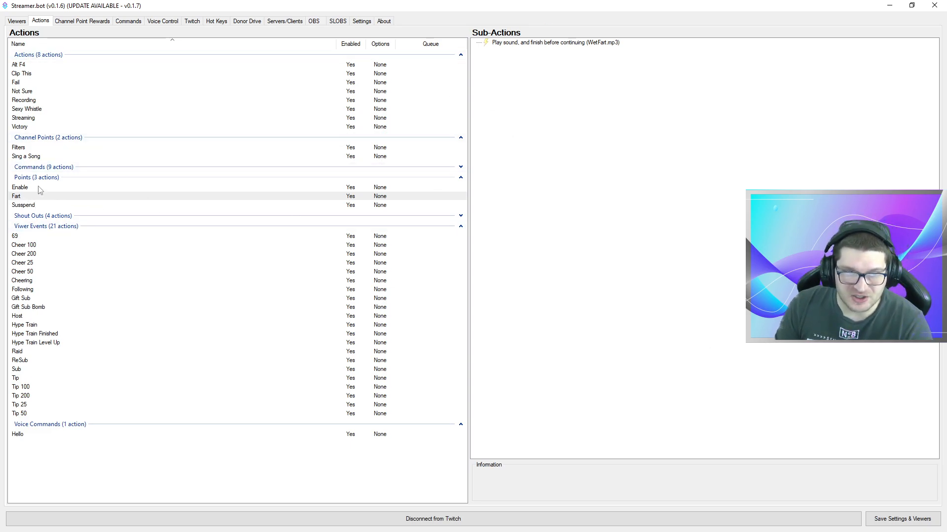
left_click(28, 205)
right_click(531, 134)
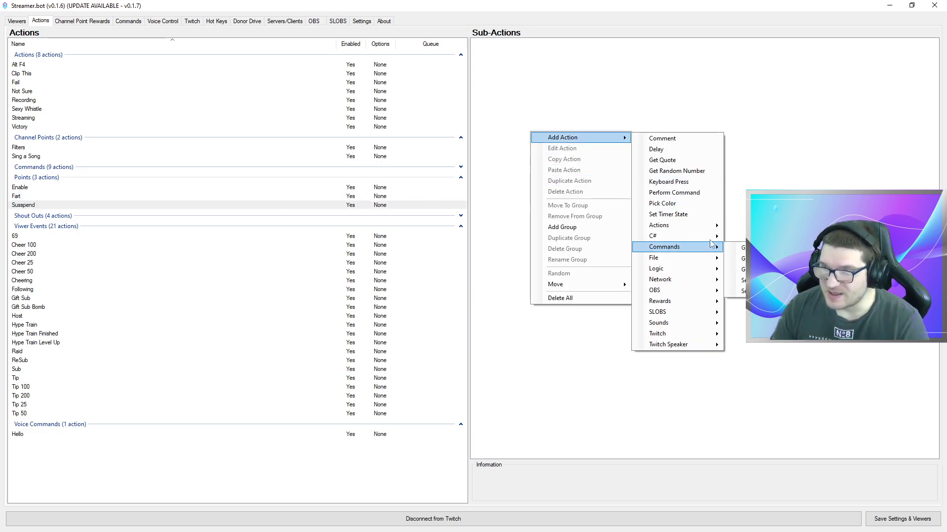
mouse_move(689, 300)
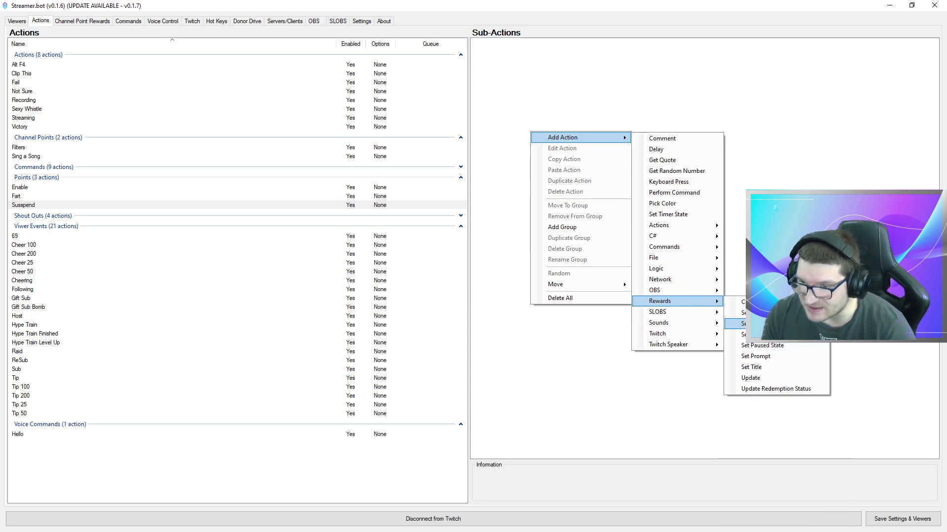
left_click(760, 324)
left_click(456, 266)
left_click(442, 284)
left_click(459, 267)
left_click(464, 255)
left_click(535, 201)
left_click(527, 288)
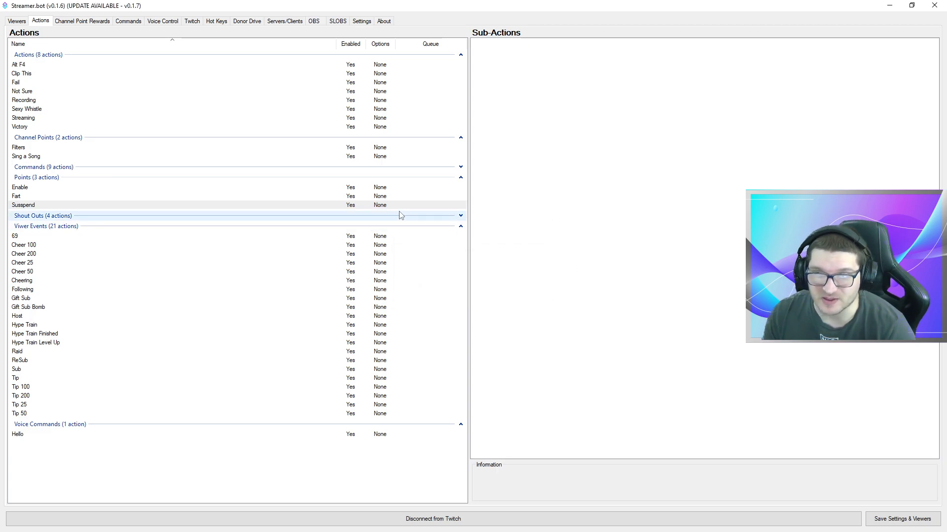
Try to add a channel point reward titled Fart with a cost of 50 that runs the Fart action
left_click(83, 21)
right_click(237, 198)
left_click(260, 203)
type("Fart")
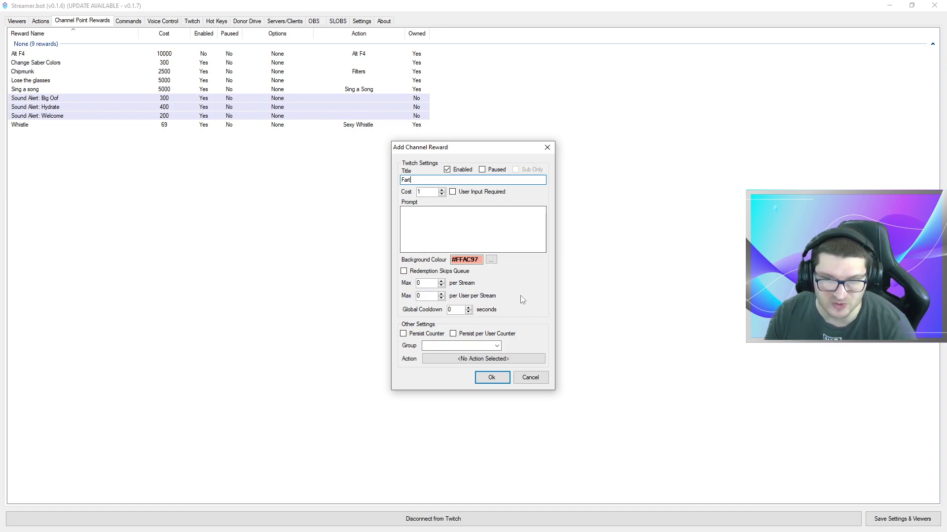
left_click(449, 359)
scroll(418, 264, "down", 4)
left_click(373, 297)
left_click(508, 367)
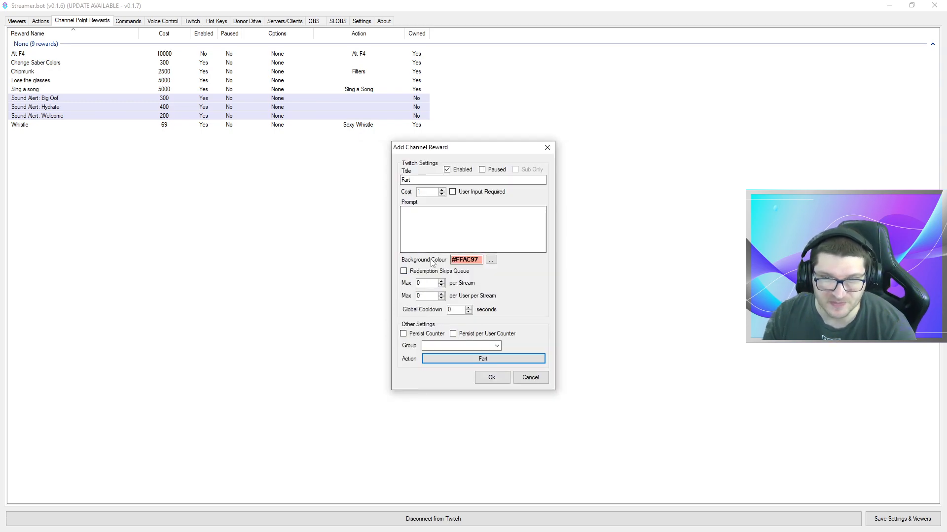
left_click_drag(428, 192, 367, 185)
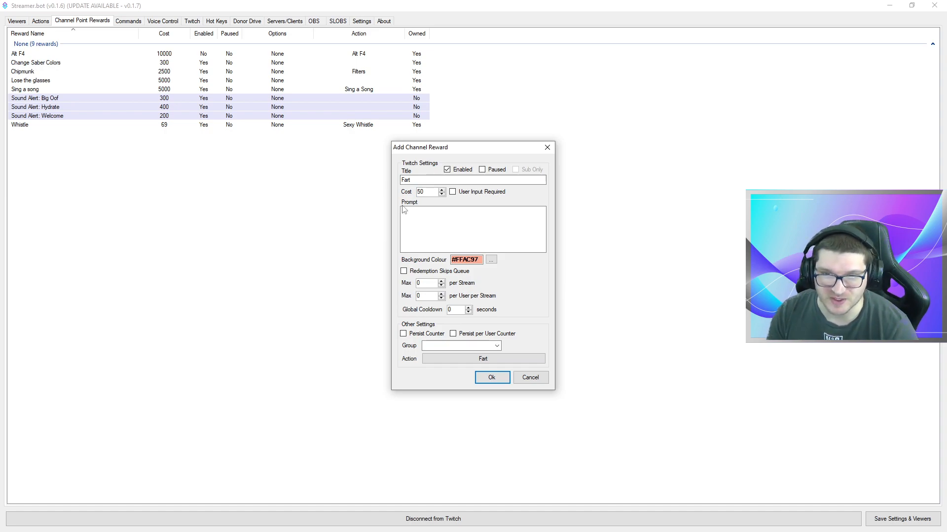
left_click(492, 377)
left_click(548, 304)
Try to add a channel point reward titled Fart with a cost of 100 that runs the Fart action
right_click(364, 210)
left_click(385, 216)
left_click_drag(426, 192, 410, 196)
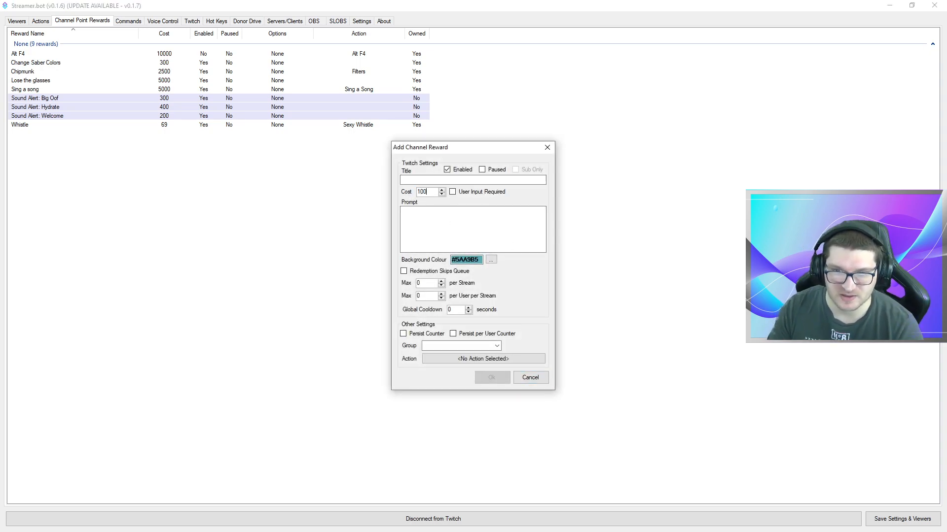
left_click(421, 182)
type("Fart")
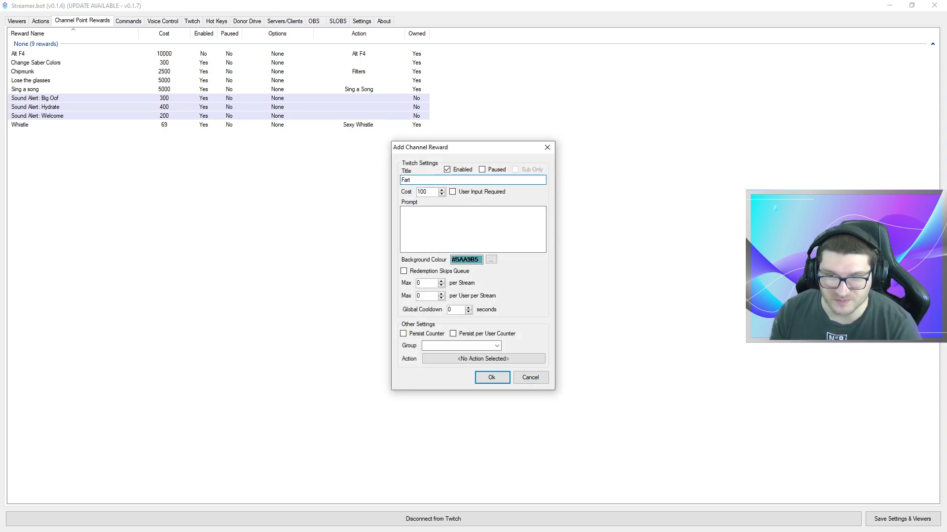
left_click(483, 359)
scroll(486, 311, "down", 5)
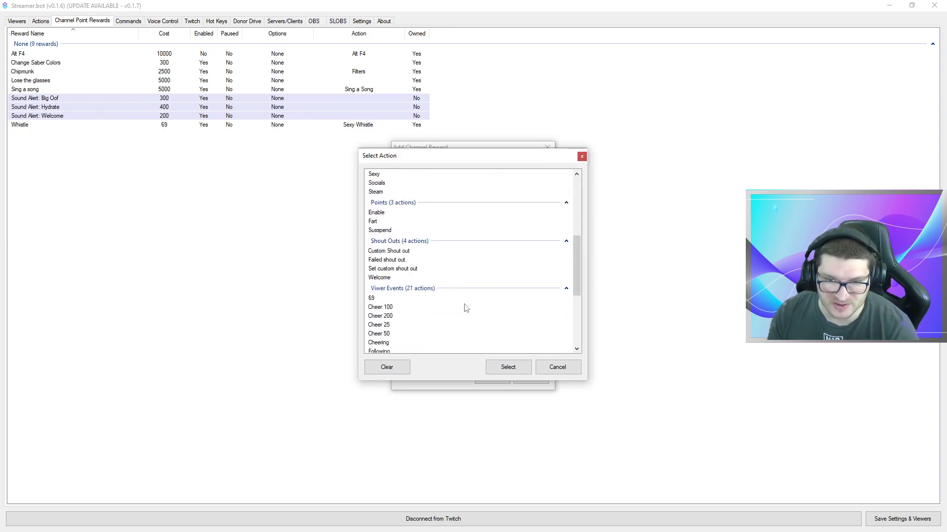
left_click(392, 222)
left_click(508, 368)
left_click(491, 378)
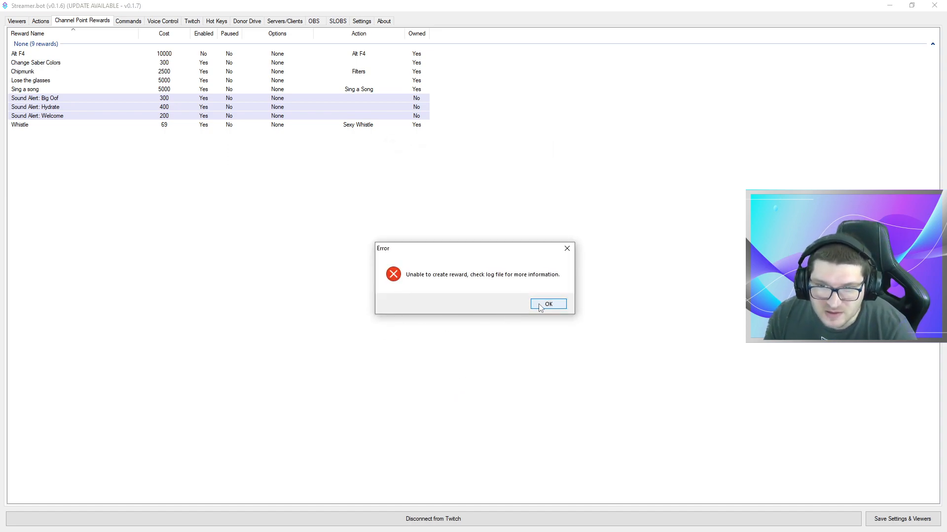
left_click(540, 306)
Add a channel point reward titled WetFart with a cost of 100 that runs the Fart action
right_click(223, 177)
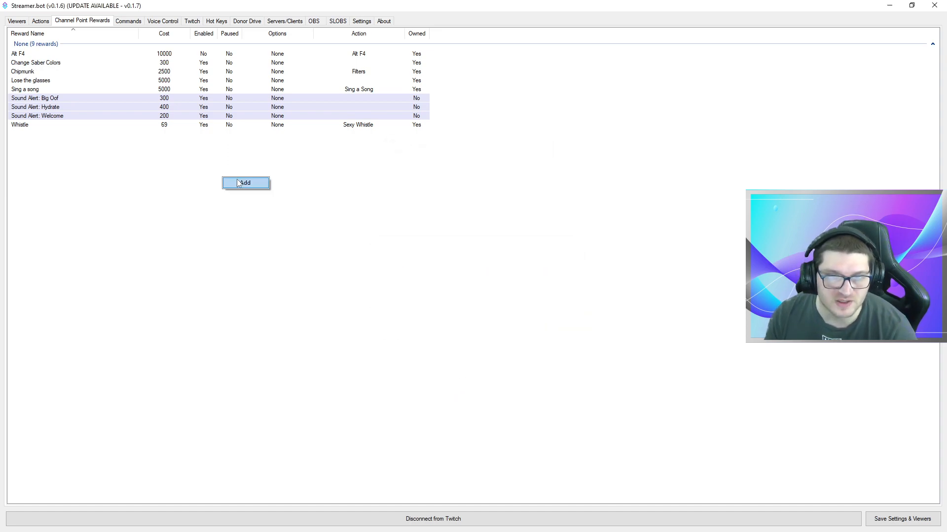
left_click(245, 183)
type("WE")
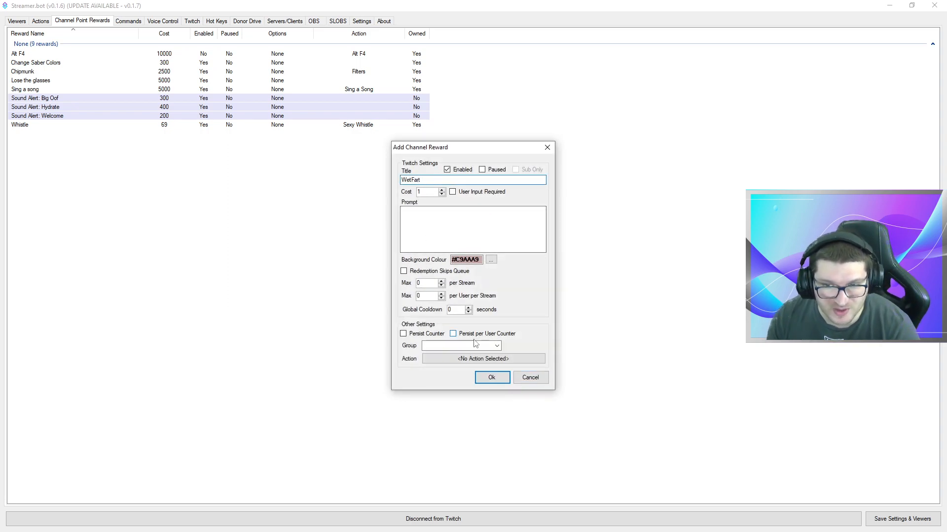
key("Tab")
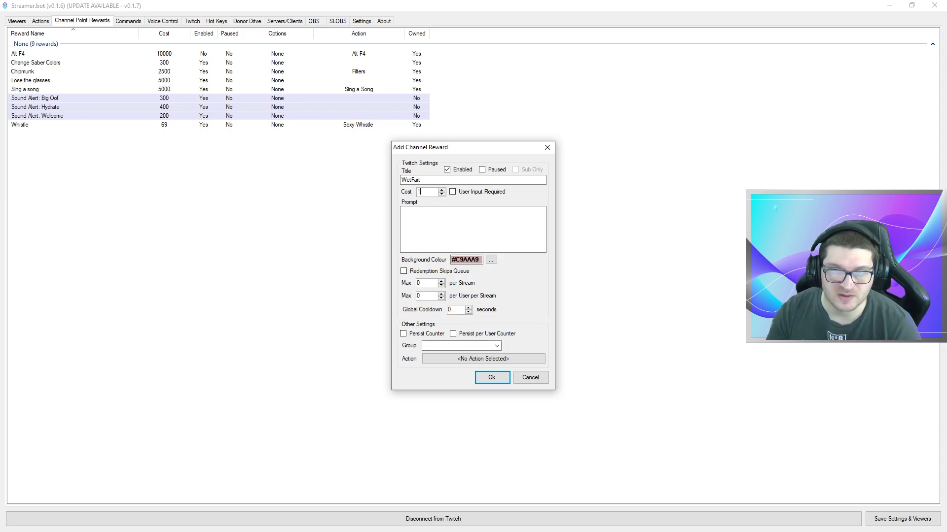
left_click(482, 358)
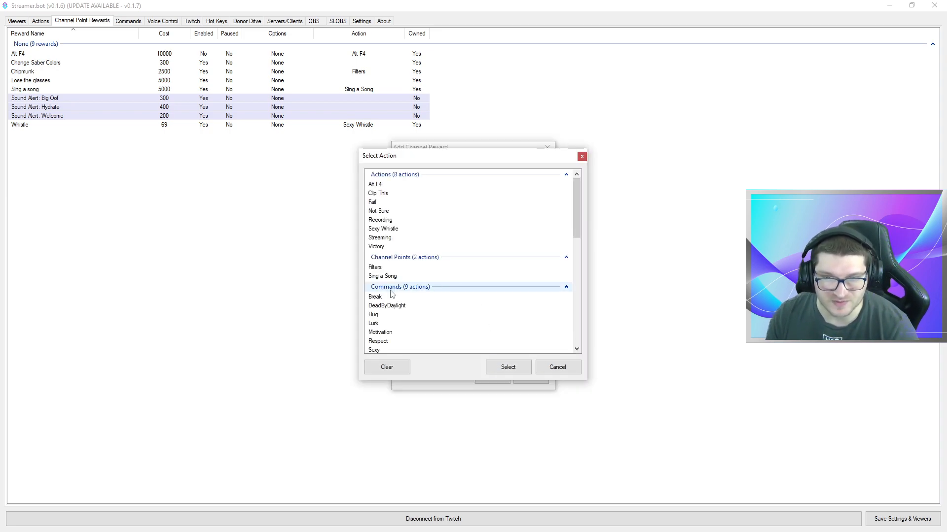
scroll(407, 277, "down", 5)
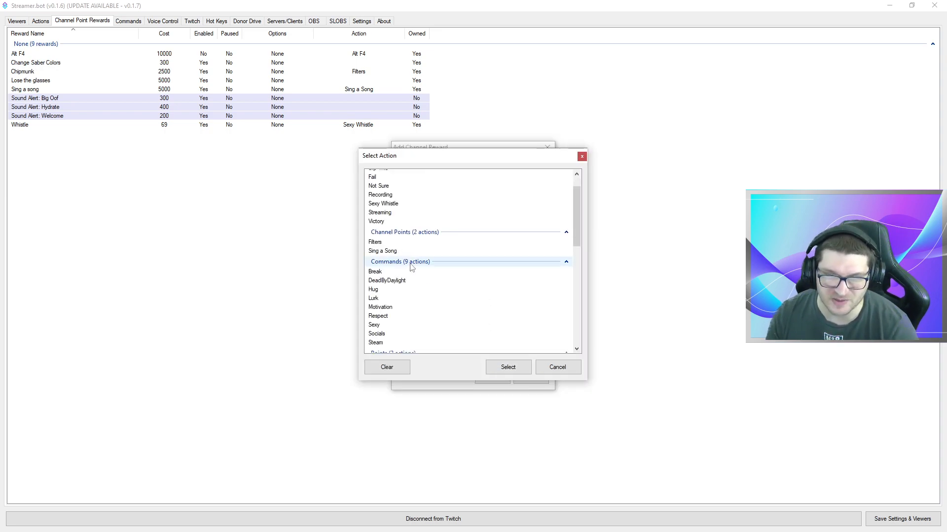
left_click(395, 271)
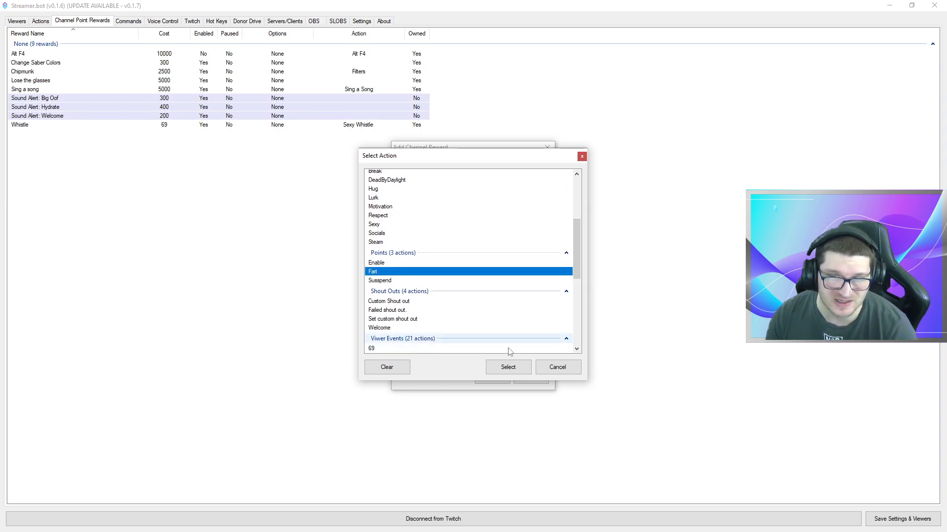
left_click(511, 367)
left_click(491, 376)
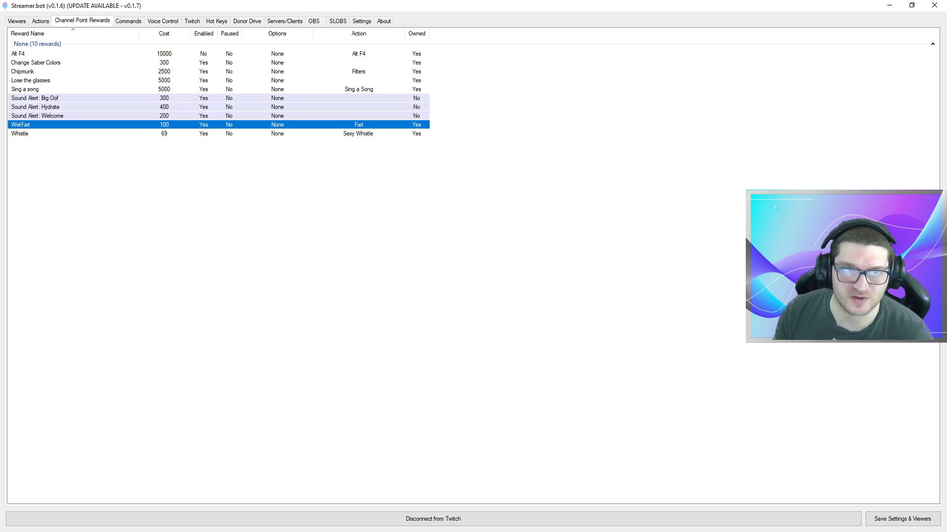
Add a Set Enabled State sub-action to the Susspend action that sets the WetFart reward to Disabled
left_click(41, 21)
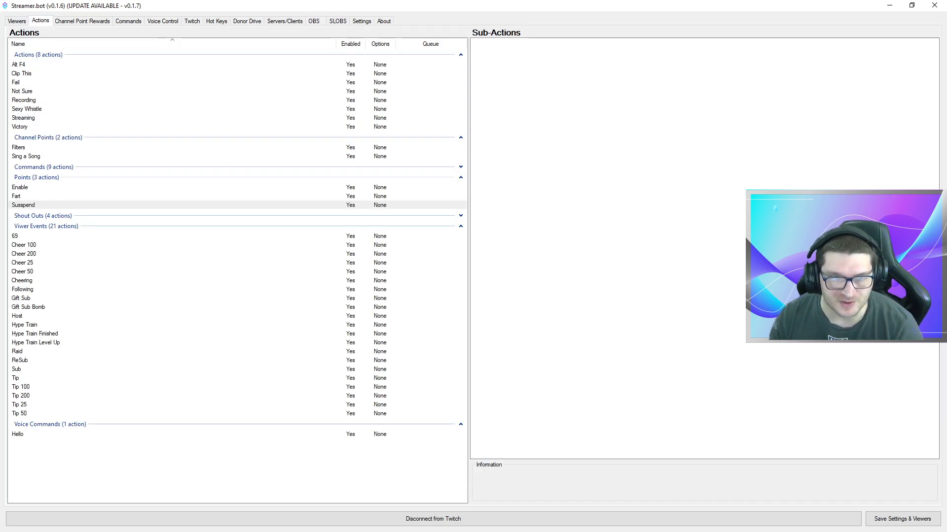
right_click(593, 86)
mouse_move(641, 92)
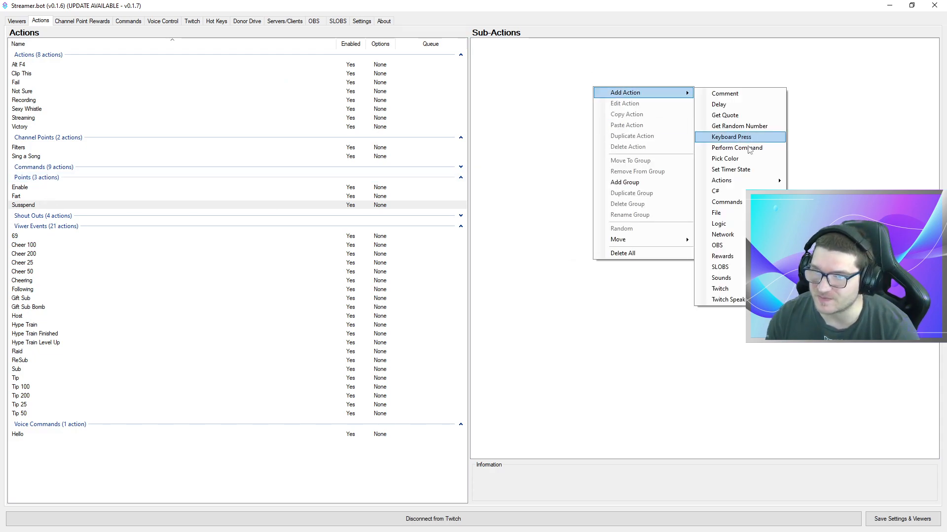
left_click(833, 334)
left_click(493, 254)
left_click(461, 303)
left_click(466, 268)
left_click(453, 279)
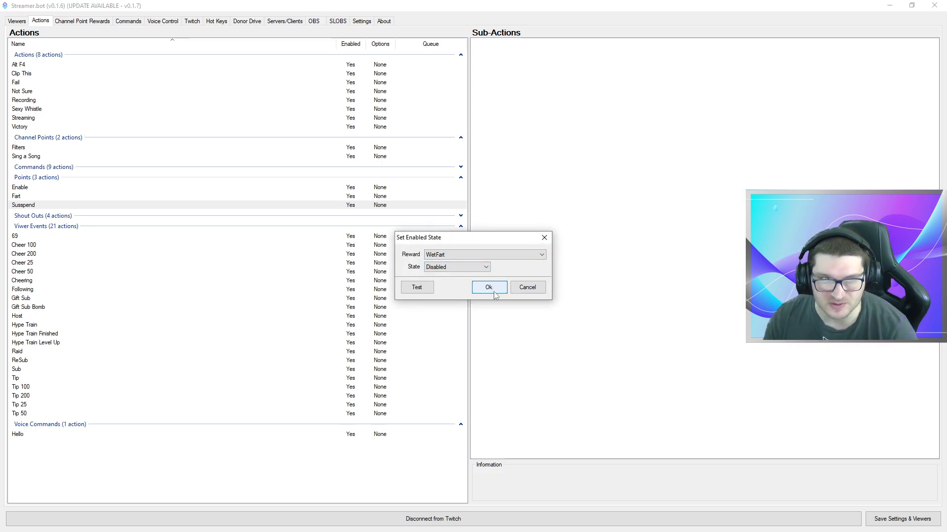
left_click(489, 287)
Add a Set Enabled State sub-action to the Enable action that sets the WetFart reward to Enabled
left_click(58, 190)
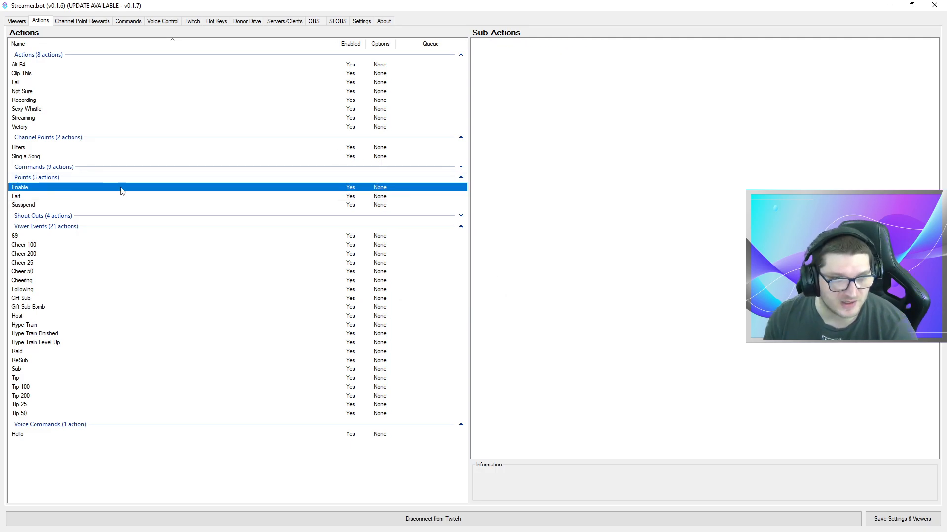
right_click(509, 104)
mouse_move(581, 106)
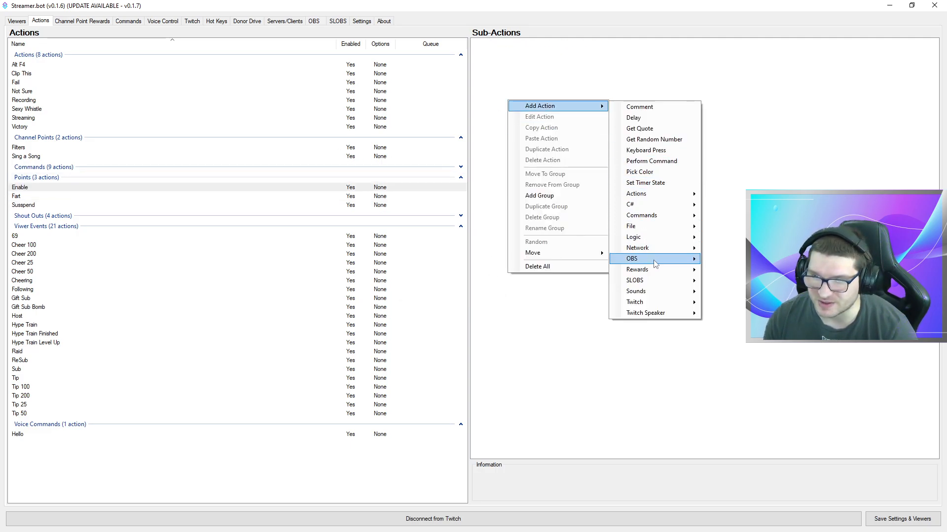
mouse_move(661, 274)
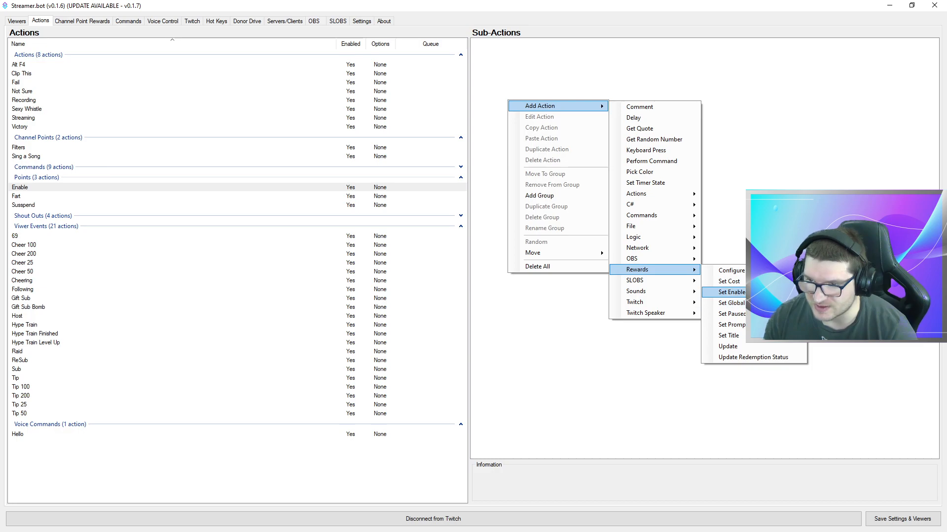
left_click(720, 303)
left_click(486, 267)
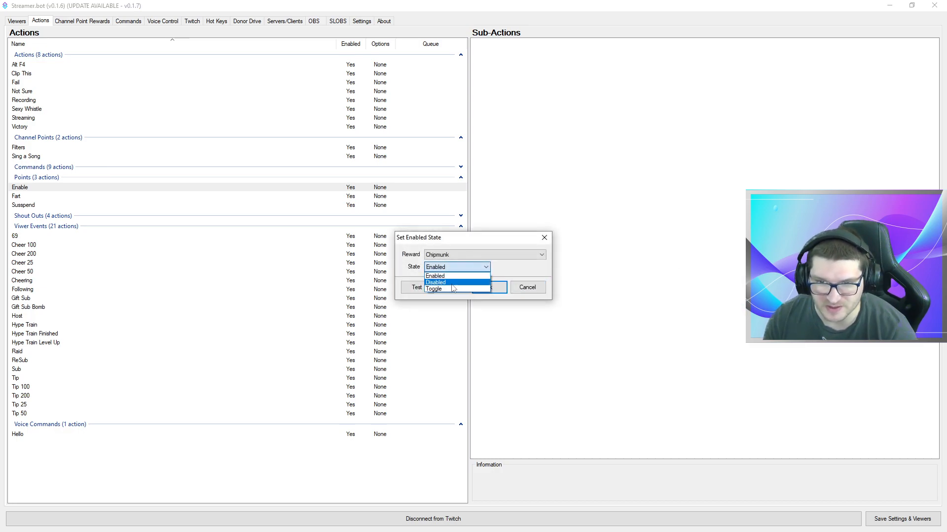
left_click(452, 276)
left_click(483, 254)
left_click(444, 296)
left_click(489, 287)
Review the sub-actions of the Susspend, Fart and Enable actions in the Points group
left_click(76, 206)
left_click(61, 197)
left_click(53, 201)
left_click(41, 189)
left_click(40, 198)
left_click(40, 205)
left_click(40, 185)
Add a !susspend chat command allowed for Moderators, with Susspend as its cooldown action
left_click(119, 21)
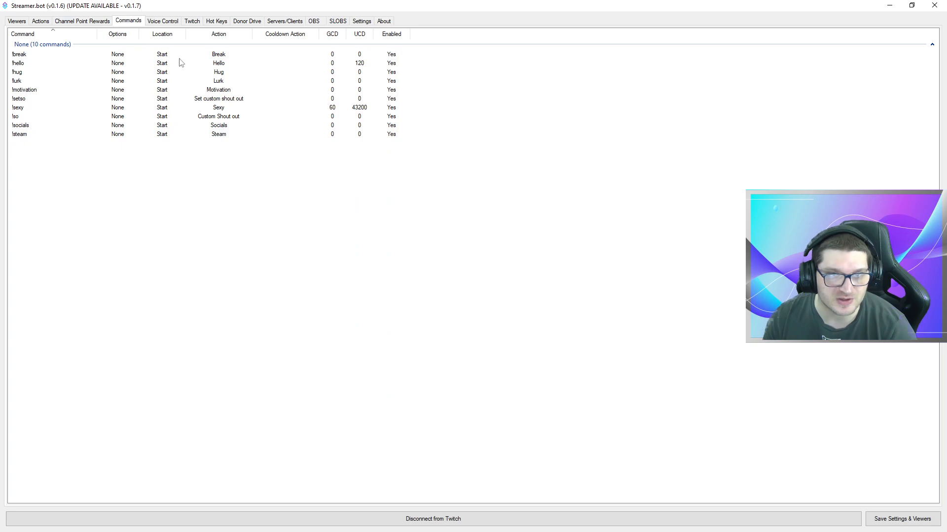
left_click(133, 202)
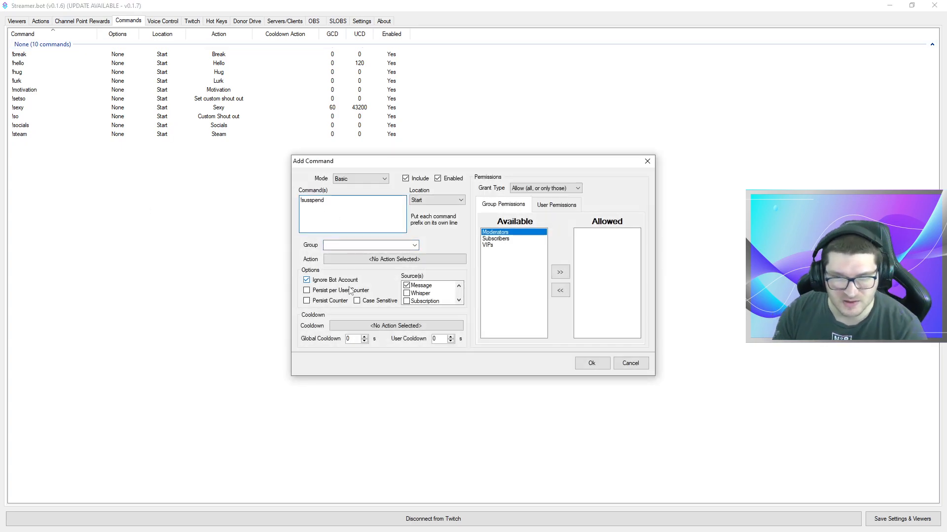
left_click(358, 327)
scroll(429, 266, "down", 8)
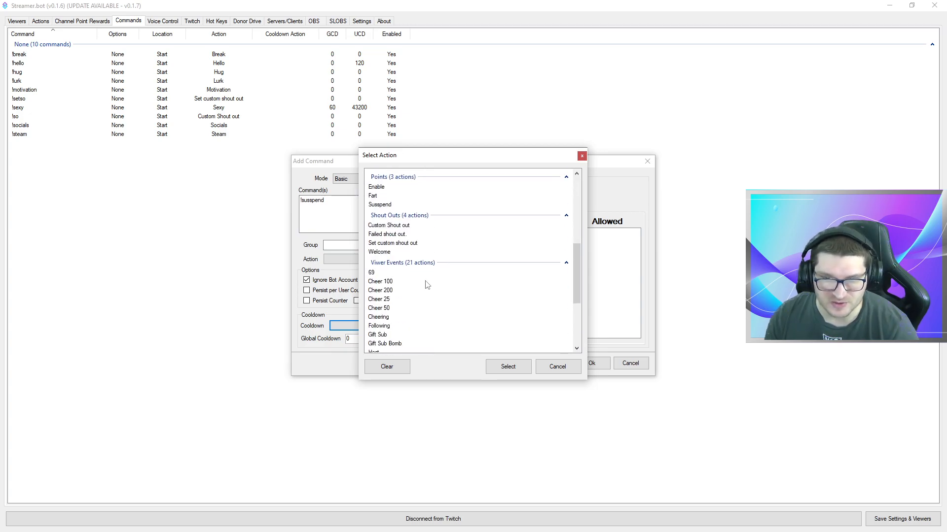
left_click(388, 206)
left_click(507, 367)
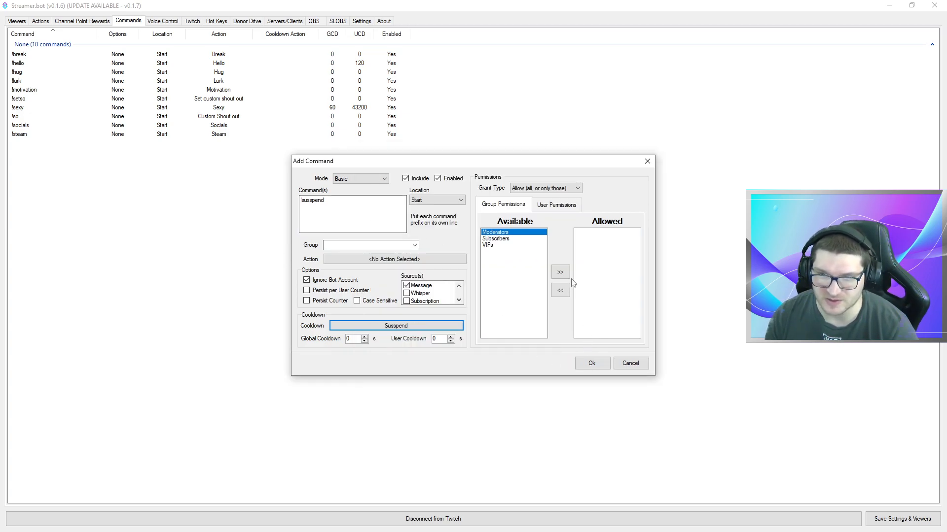
left_click(597, 364)
Add an !enable chat command allowed for Moderators, with Enable as its cooldown action
right_click(253, 197)
left_click(274, 204)
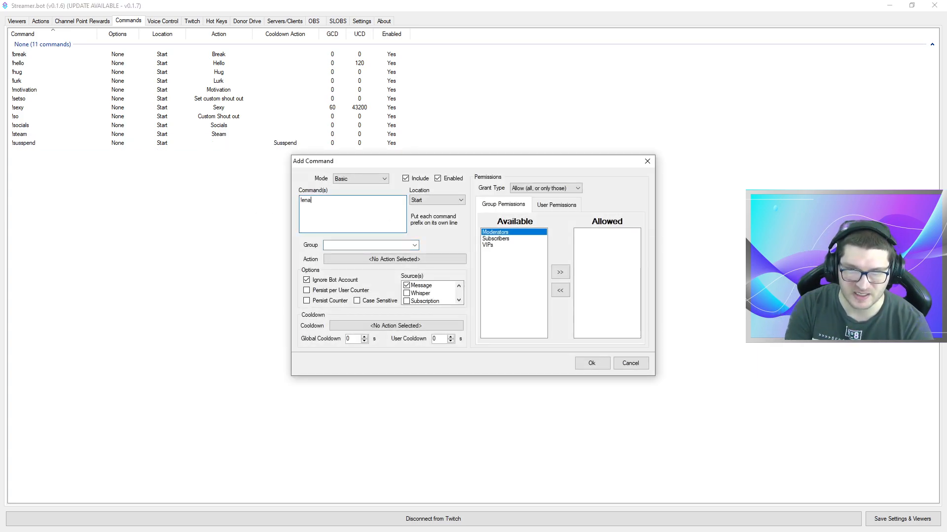
left_click(389, 325)
scroll(395, 295, "down", 5)
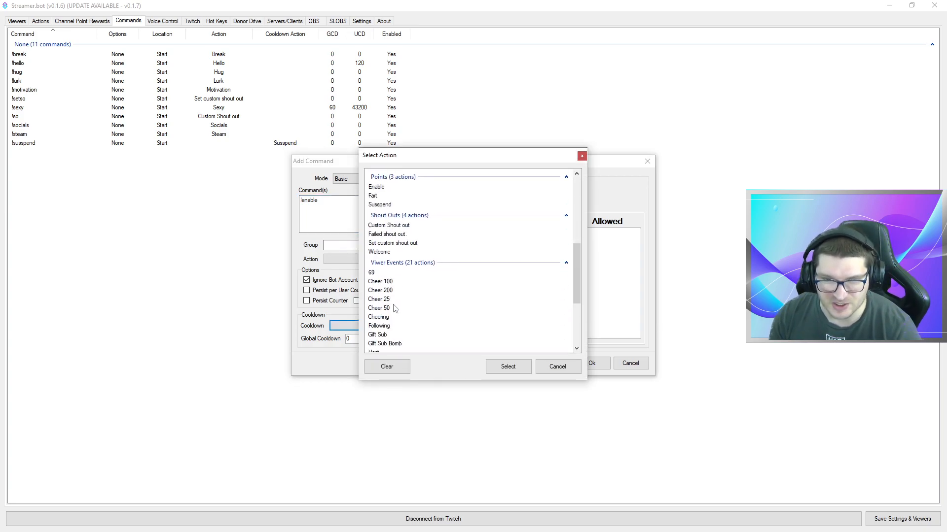
scroll(408, 257, "up", 2)
left_click(409, 246)
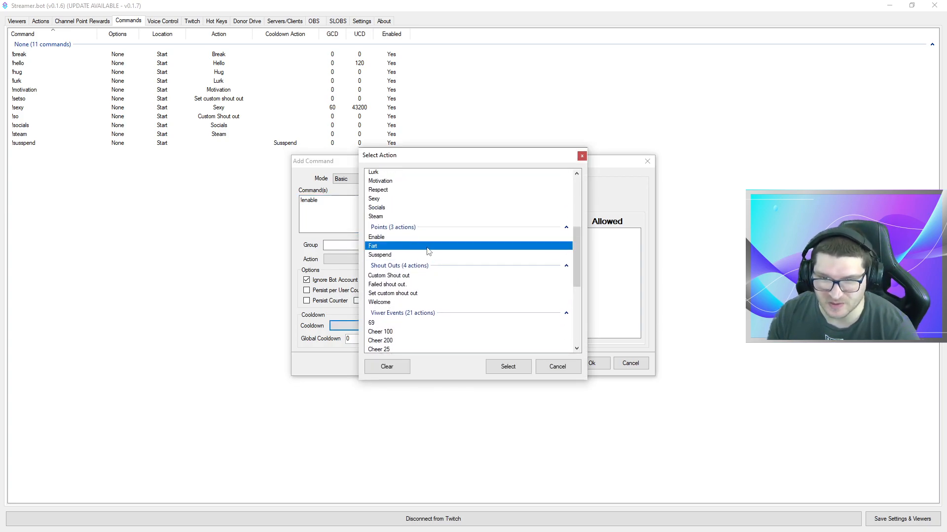
left_click(417, 237)
left_click(506, 365)
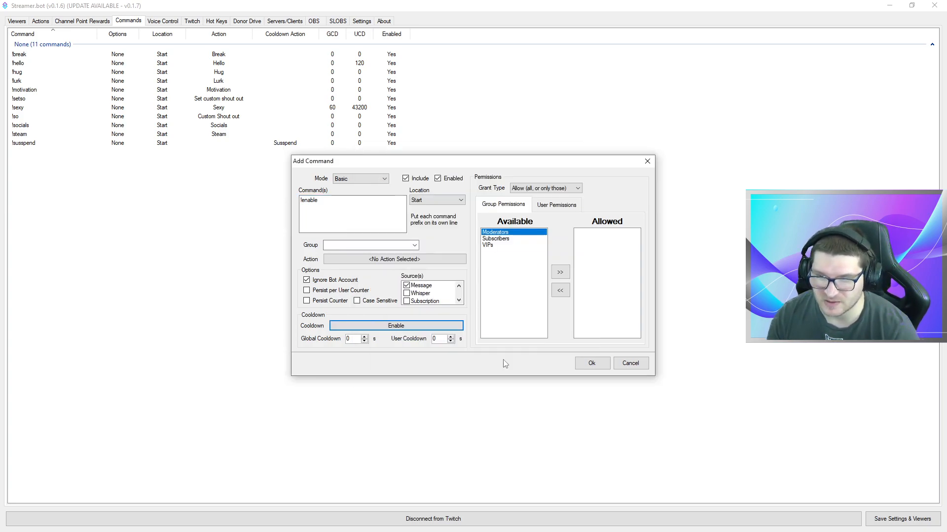
left_click(560, 273)
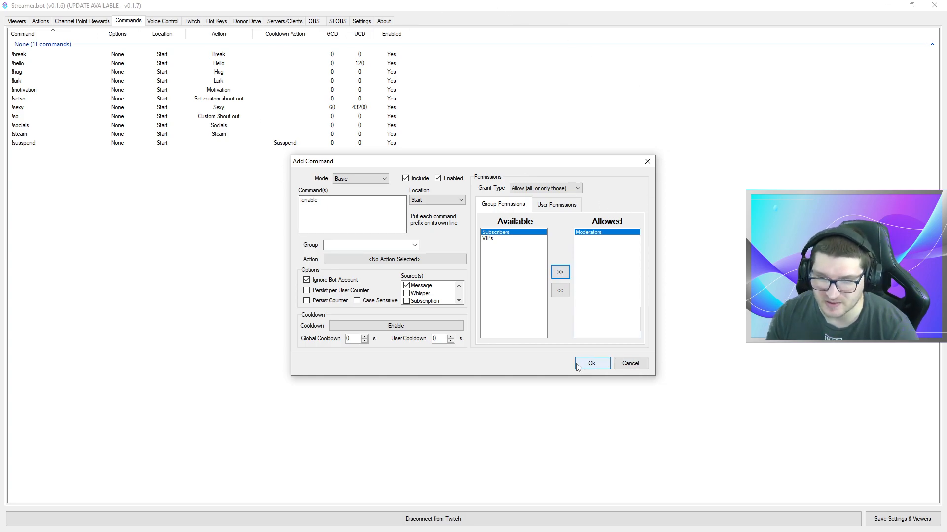
left_click(594, 365)
Review the !enable command's entry and the list of channel point rewards
left_click(39, 54)
left_click(37, 64)
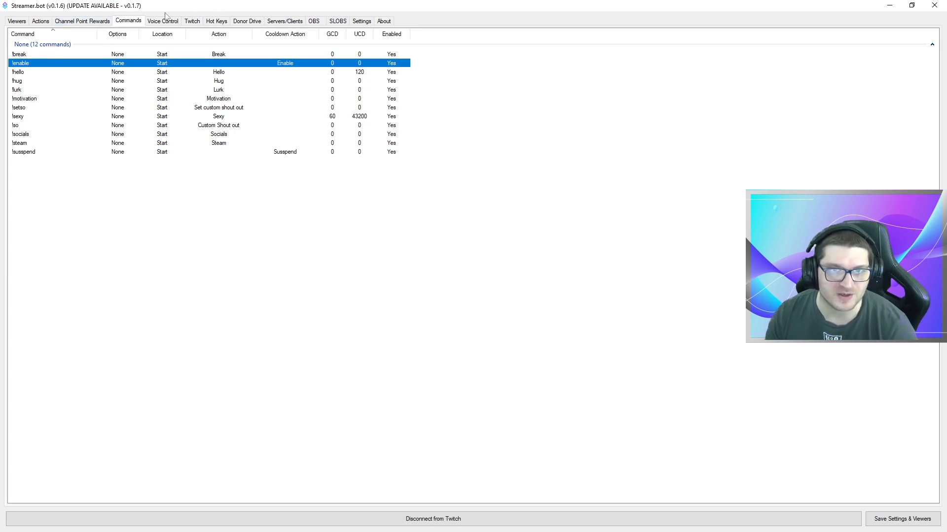
left_click(71, 21)
left_click(60, 133)
left_click(244, 117)
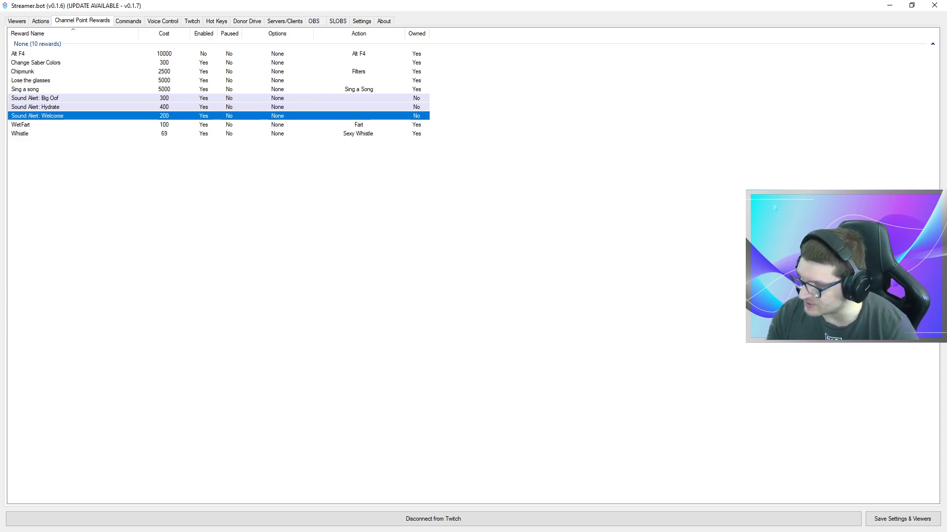
key("alt+Tab")
key("super+Up")
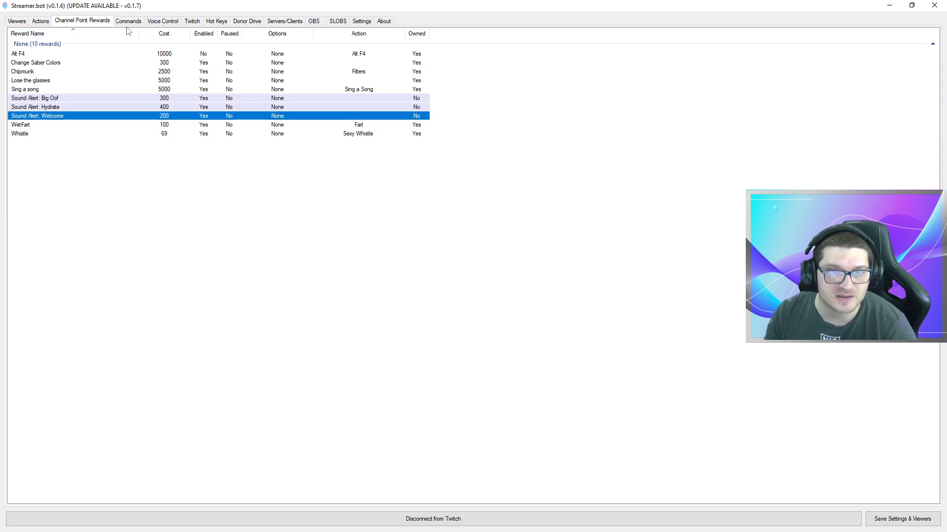
Open the !susspend command for editing and clear its cooldown action
left_click(128, 22)
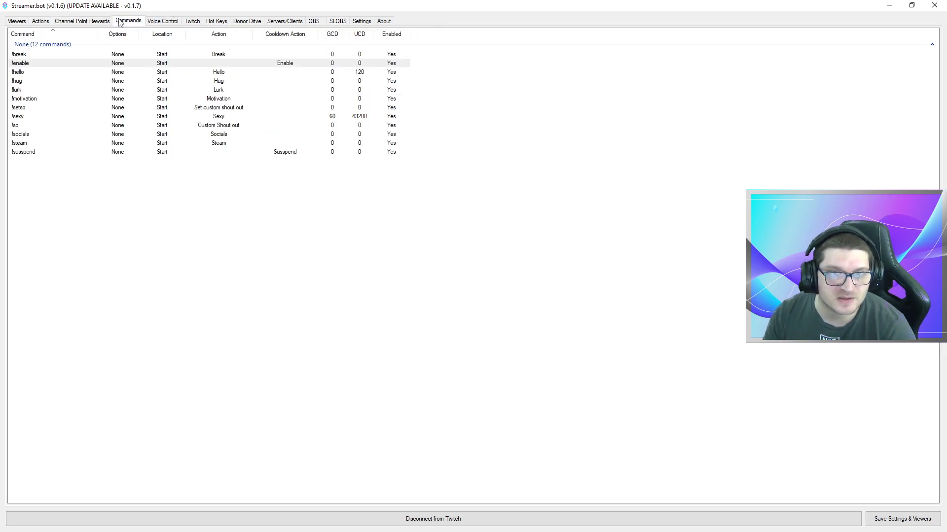
left_click(43, 153)
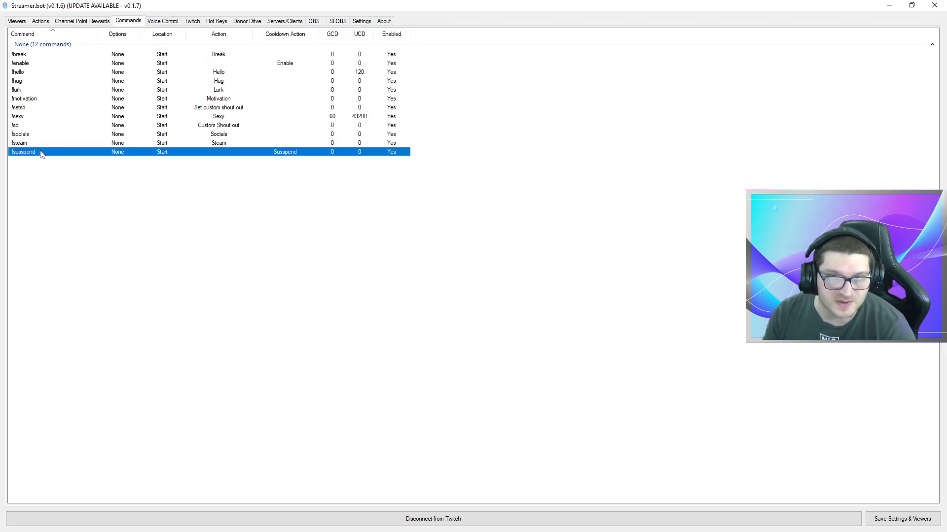
double_click(200, 153)
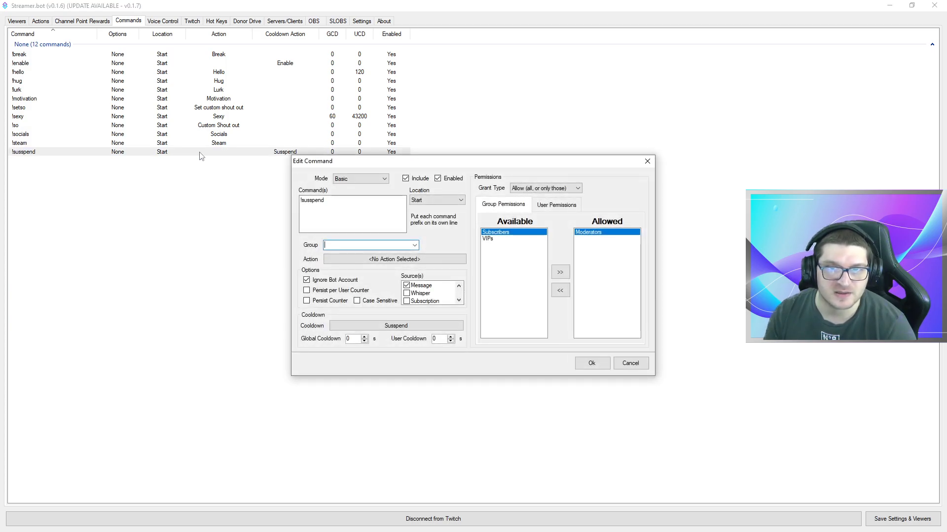
left_click(410, 326)
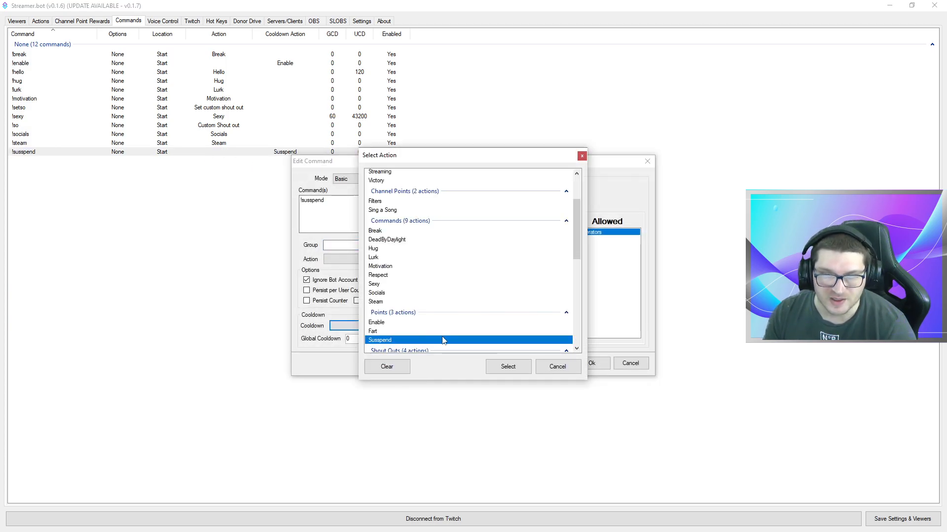
left_click(406, 365)
Assign Susspend from the Points group as the !susspend command's main action and save the command
left_click(409, 263)
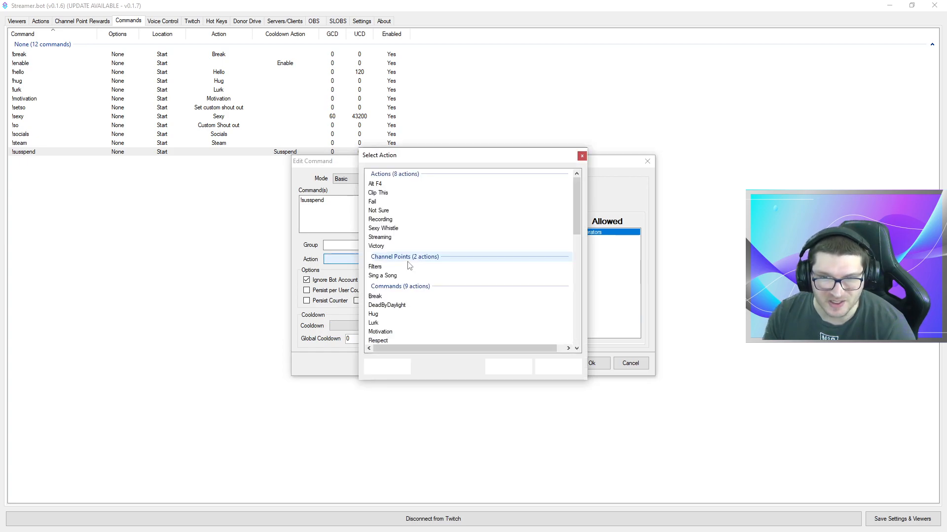
scroll(437, 214, "down", 4)
scroll(465, 322, "down", 7)
scroll(415, 329, "up", 8)
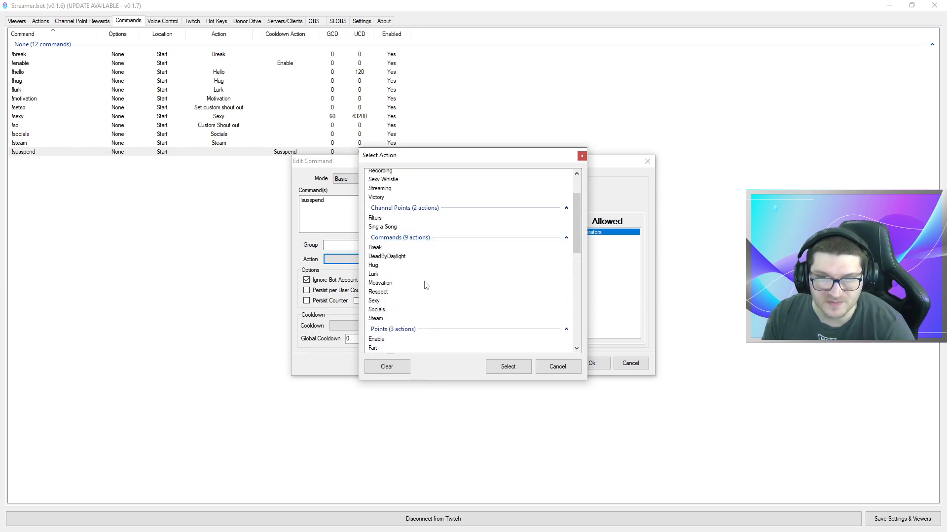
scroll(416, 301, "down", 1)
left_click(391, 331)
left_click(507, 367)
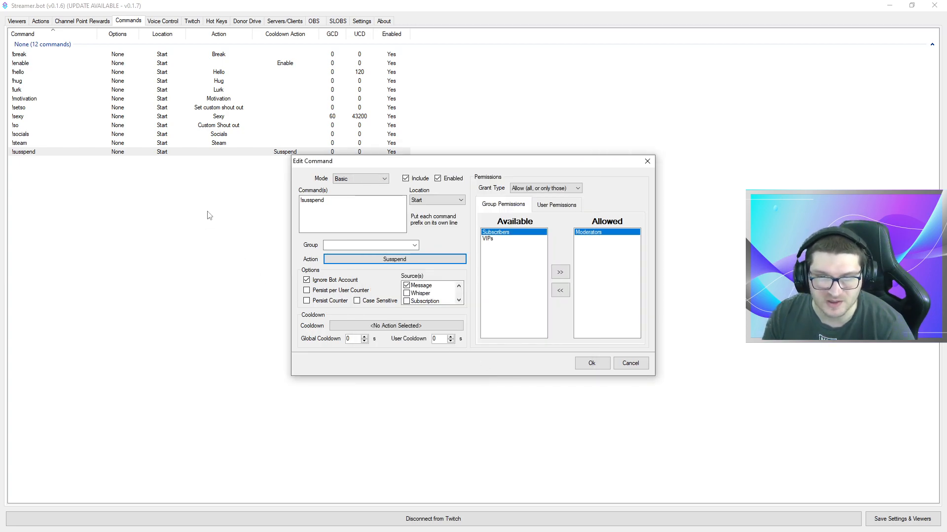
left_click(605, 363)
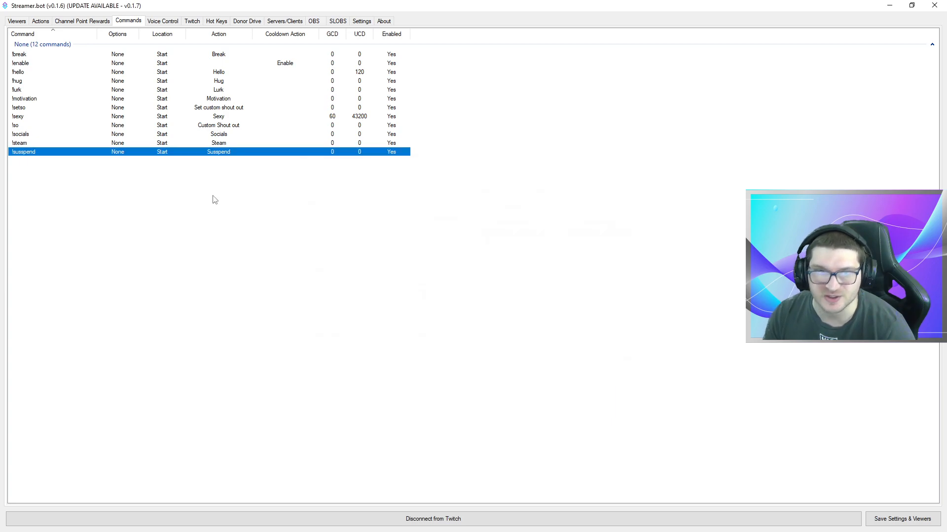
Open the !enable command for editing and clear its cooldown action
double_click(229, 72)
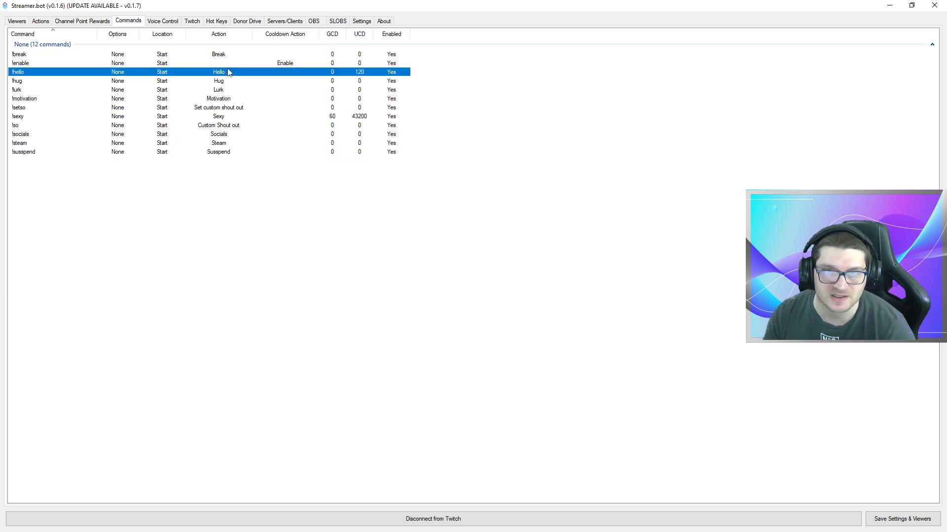
left_click(647, 163)
double_click(241, 64)
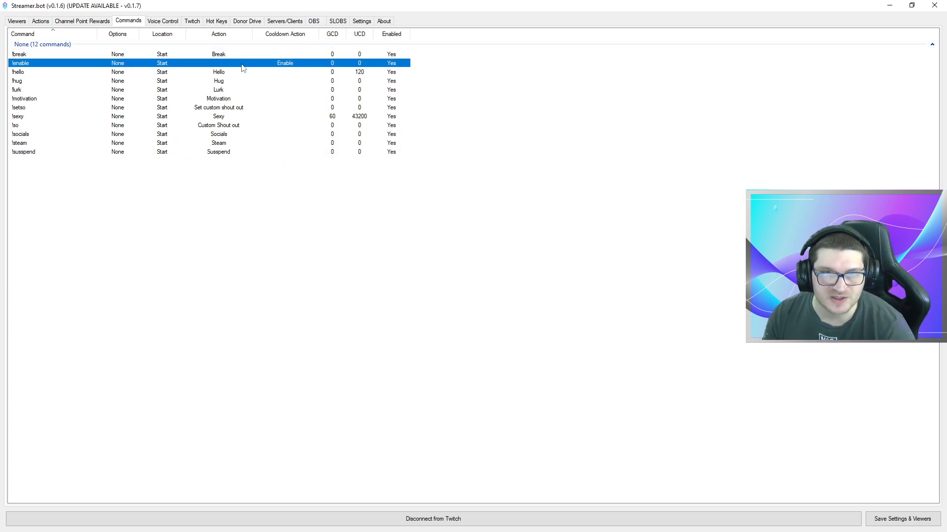
left_click(443, 326)
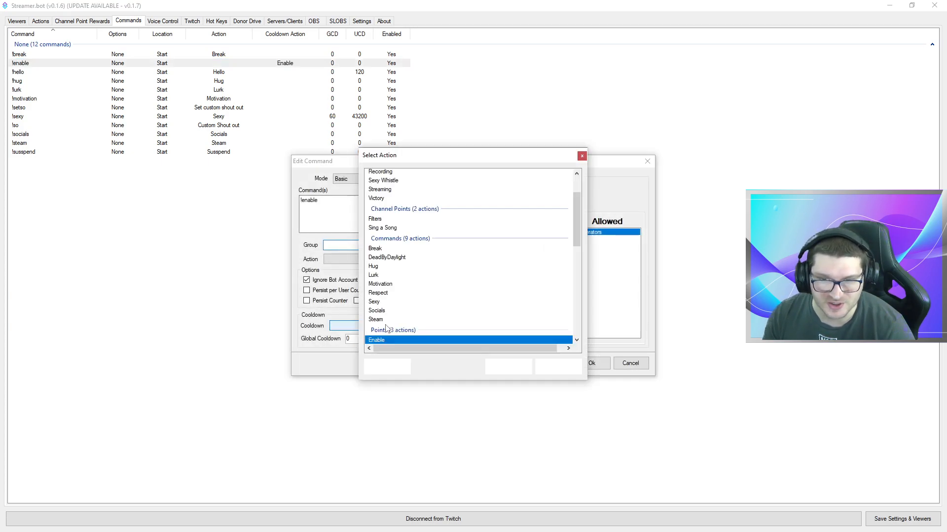
left_click(387, 367)
Assign Enable from the Points group as the !enable command's main action and save the command
left_click(402, 259)
left_click(399, 266)
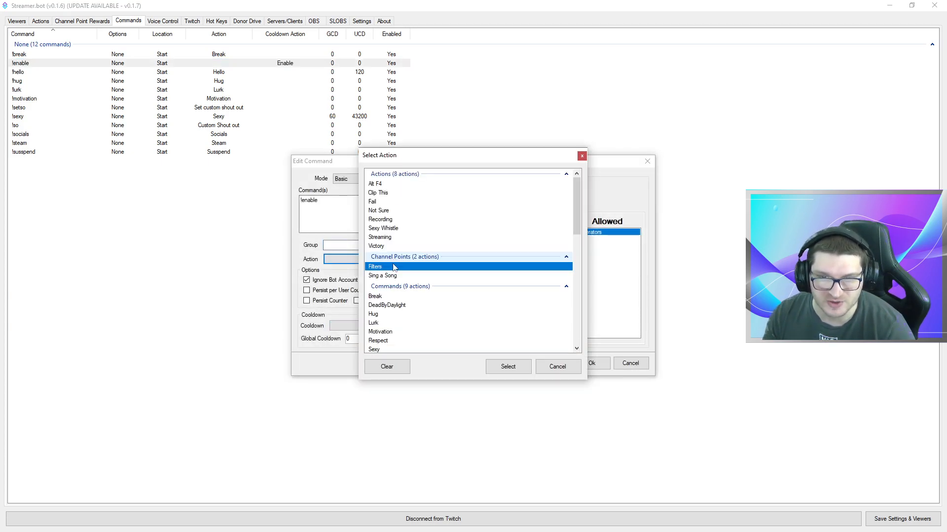
scroll(393, 270, "down", 1)
scroll(393, 270, "down", 4)
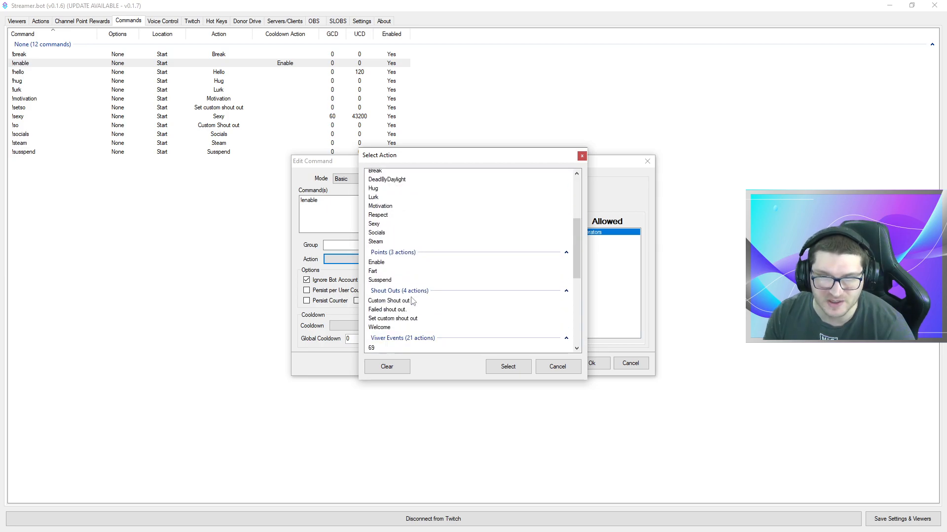
left_click(389, 264)
left_click(507, 367)
left_click(592, 364)
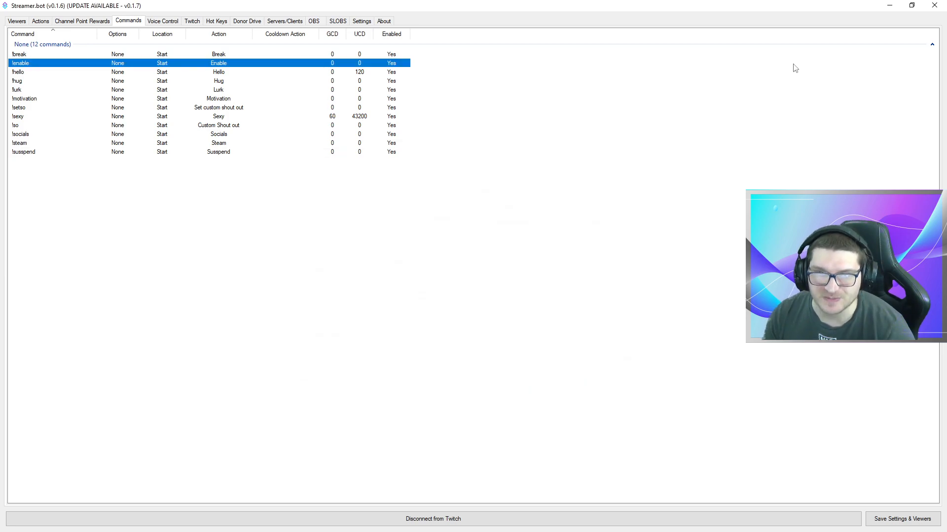
Look over the OBS window, the channel point rewards, the actions and the Hello voice command in Streamer.bot
left_click(889, 6)
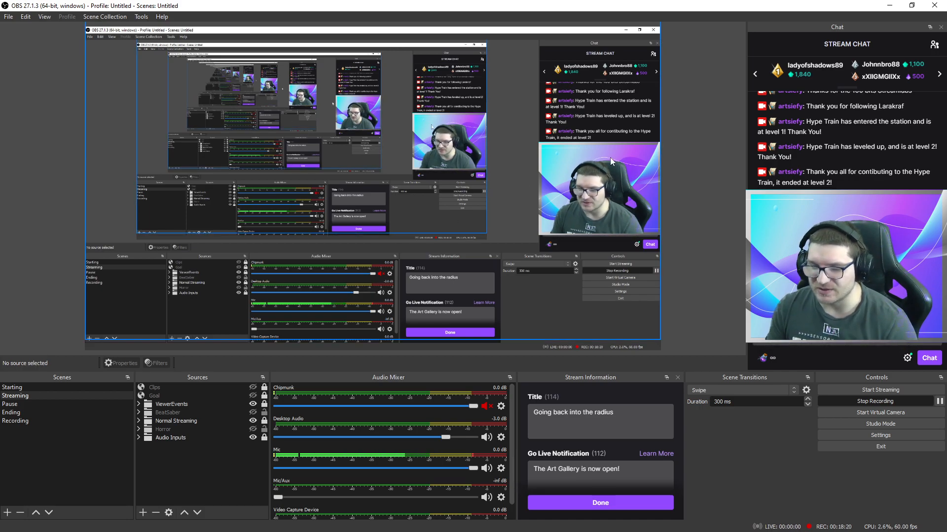
key("alt+Tab")
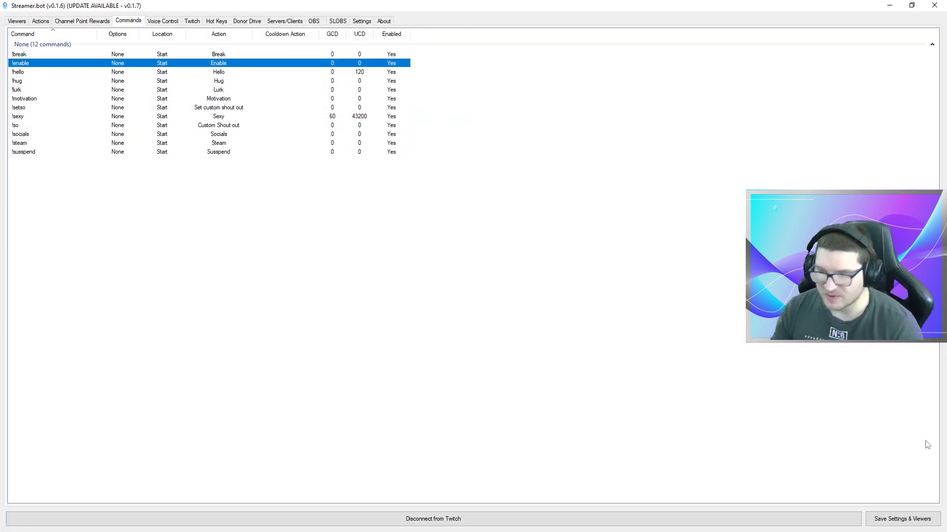
left_click(94, 22)
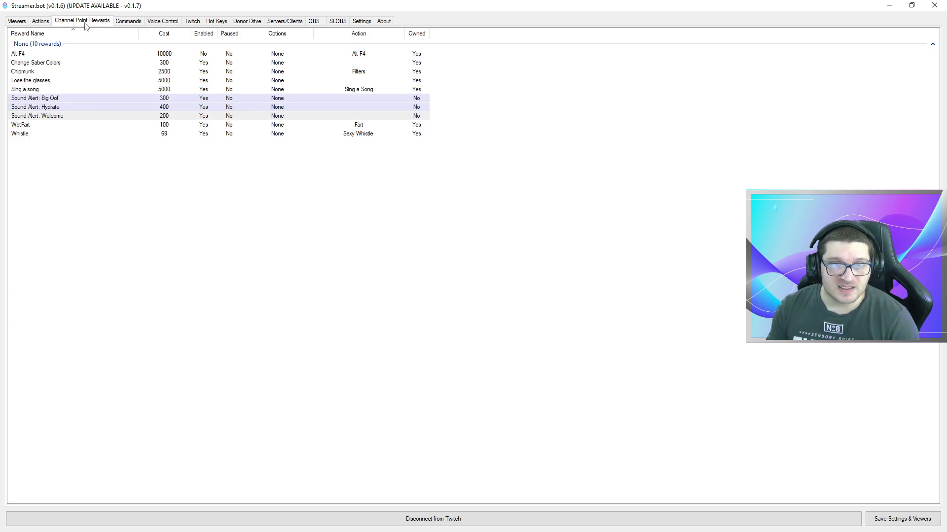
left_click(38, 23)
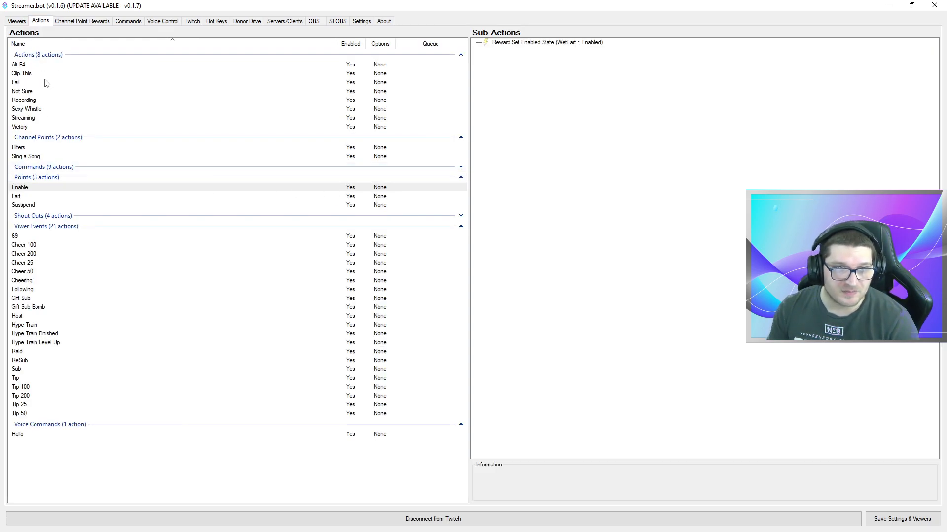
left_click(170, 27)
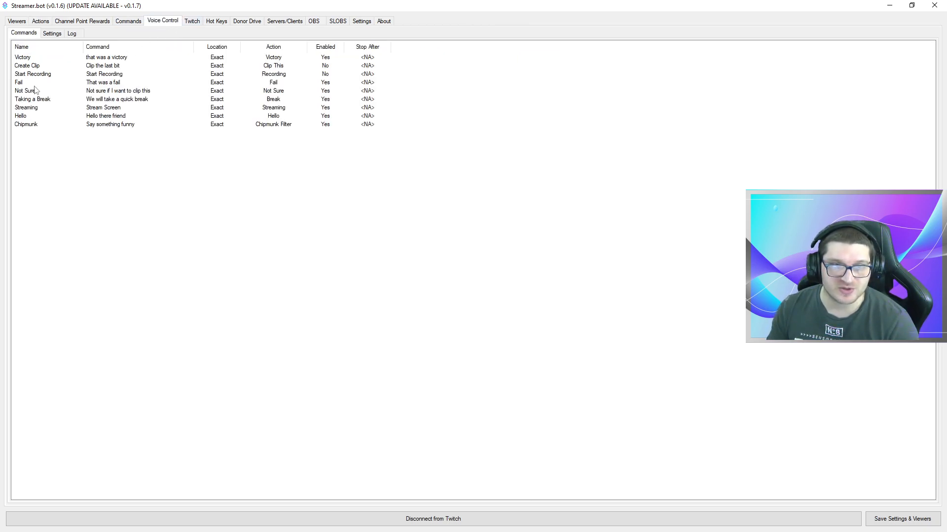
left_click(70, 118)
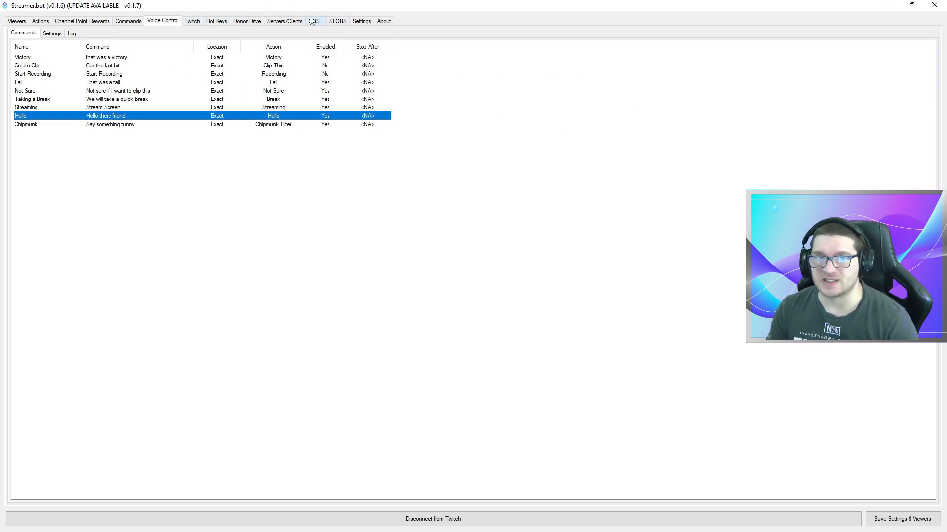
Inspect the Not Sure action and browse the Twitch sub-actions that can be added to it
left_click(40, 22)
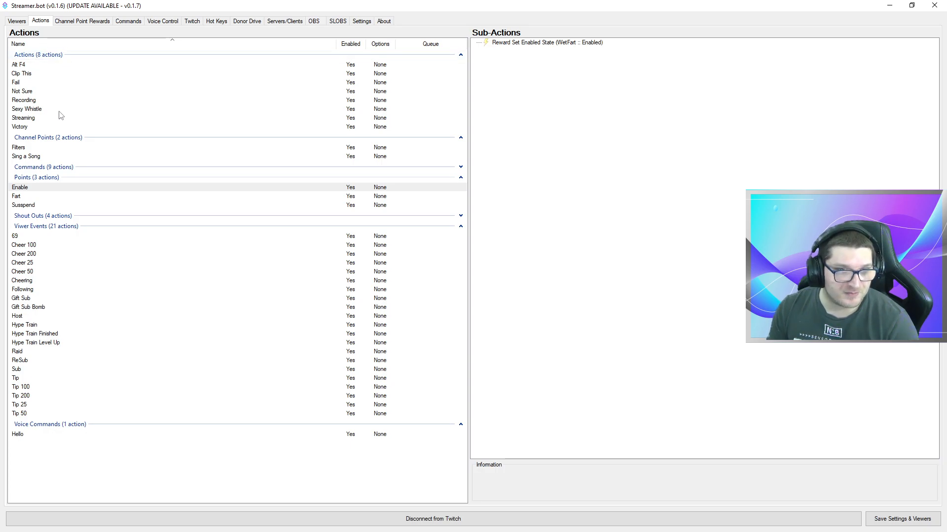
left_click(35, 92)
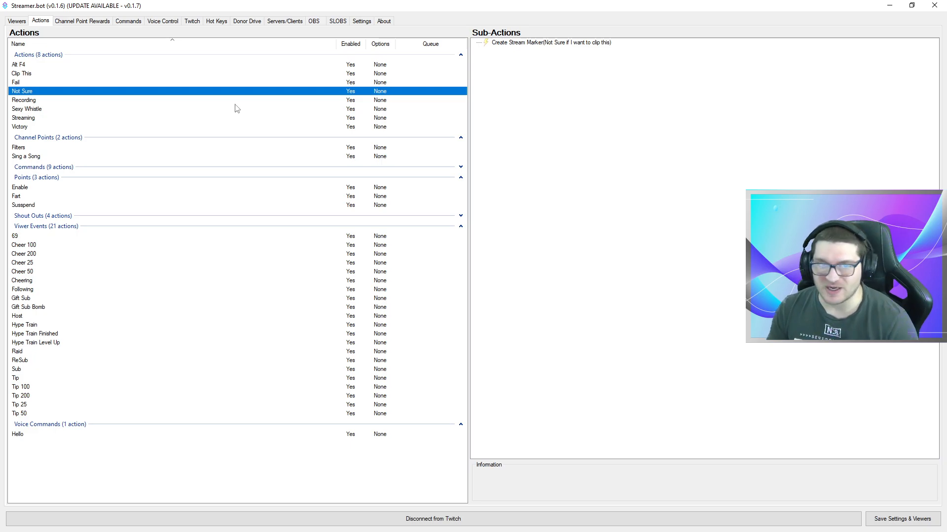
right_click(551, 107)
left_click(619, 114)
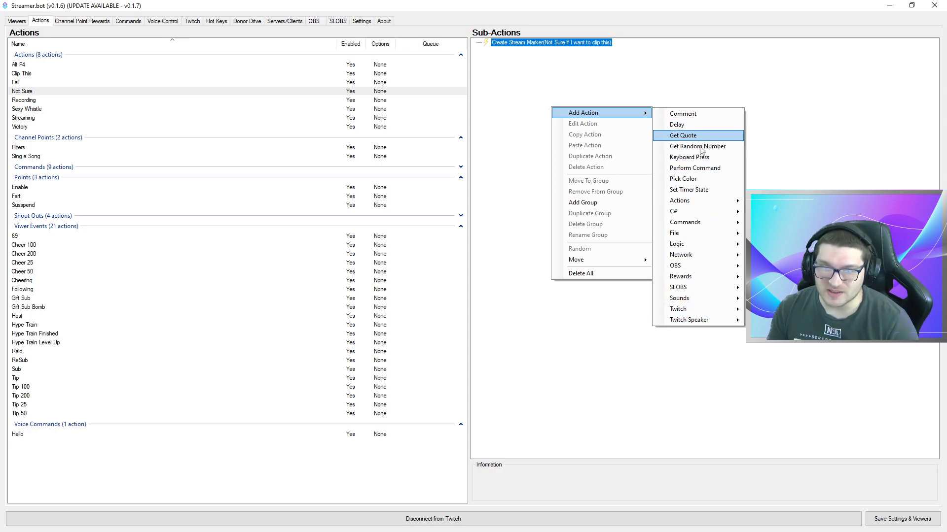
mouse_move(721, 314)
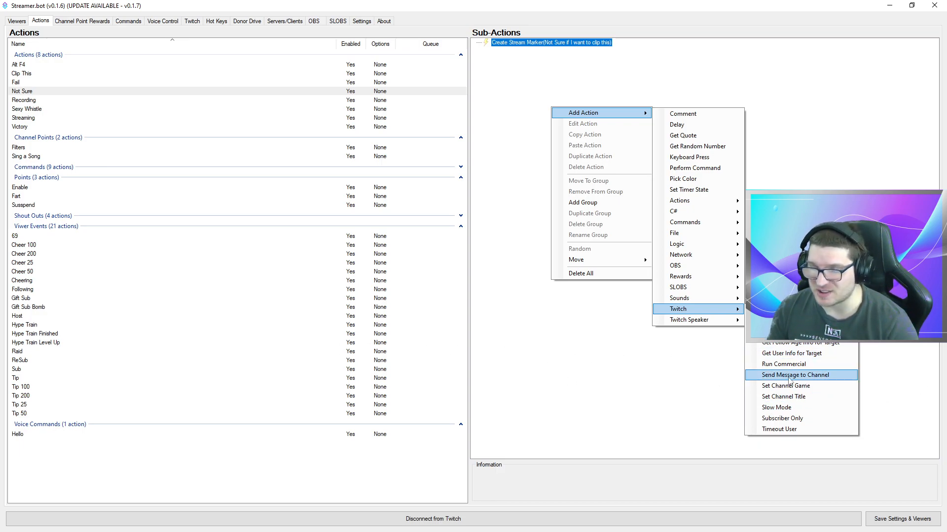
Examine the variables used in the Cheer 100 action's thank-you message
left_click(54, 256)
left_click(54, 245)
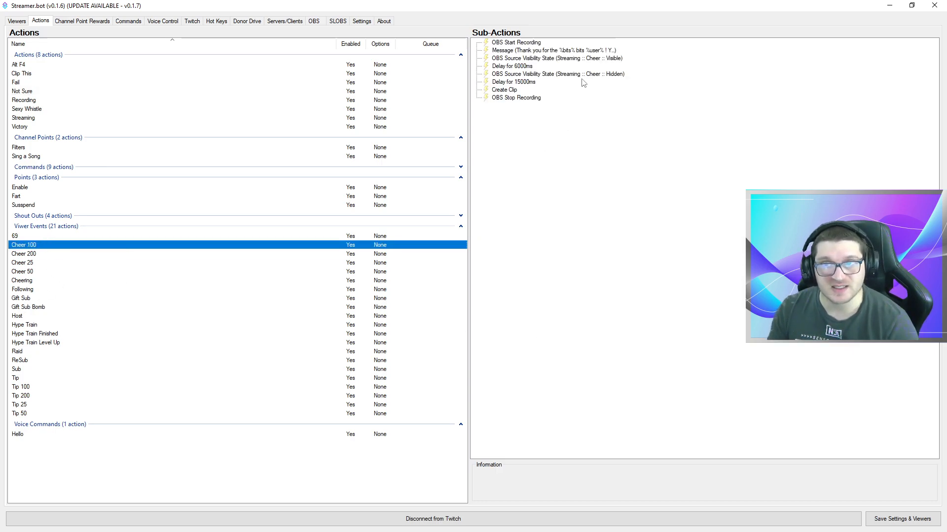
double_click(513, 51)
left_click(433, 262)
left_click_drag(383, 251, 400, 250)
left_click(438, 248)
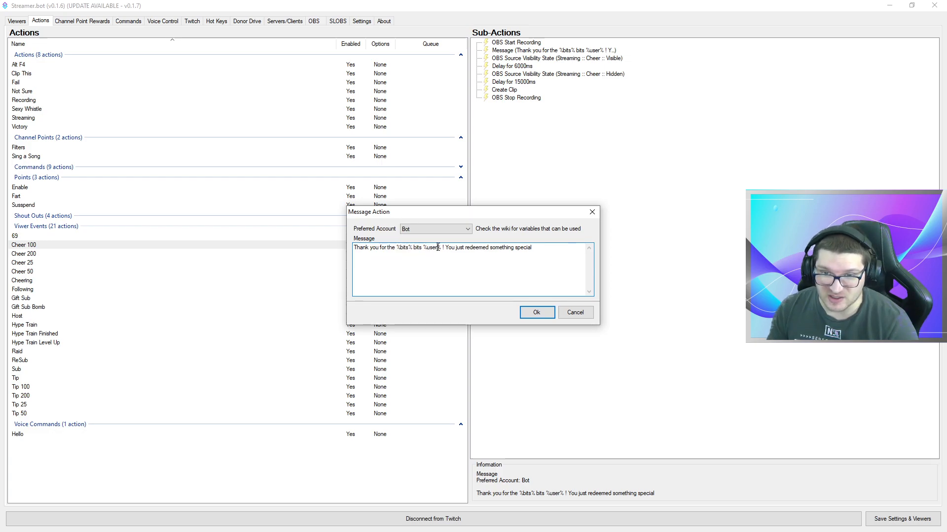
left_click(538, 312)
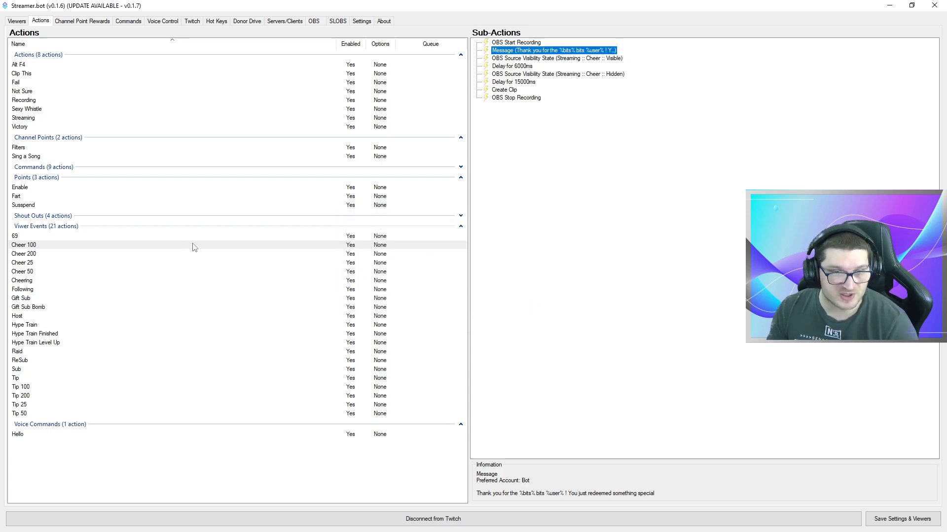
View the list of variables available for the Cheer event in the event settings
left_click(363, 22)
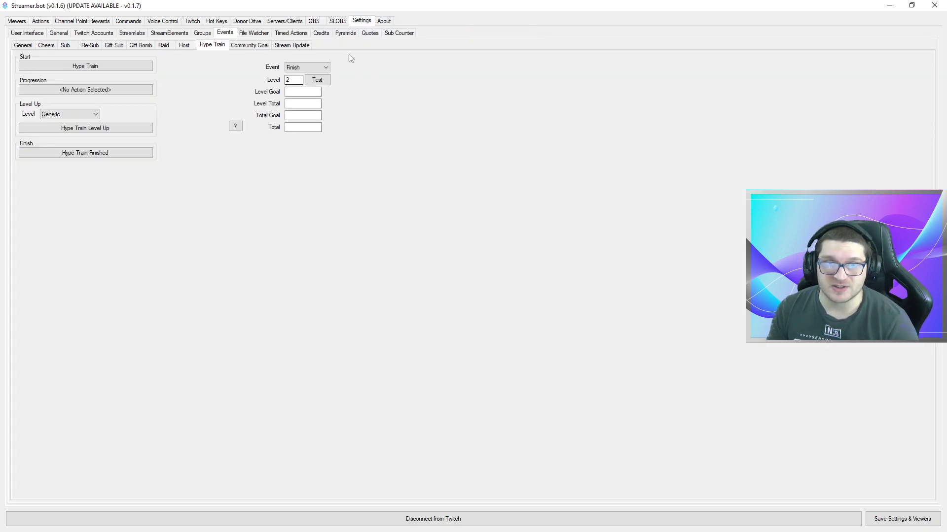
left_click(46, 45)
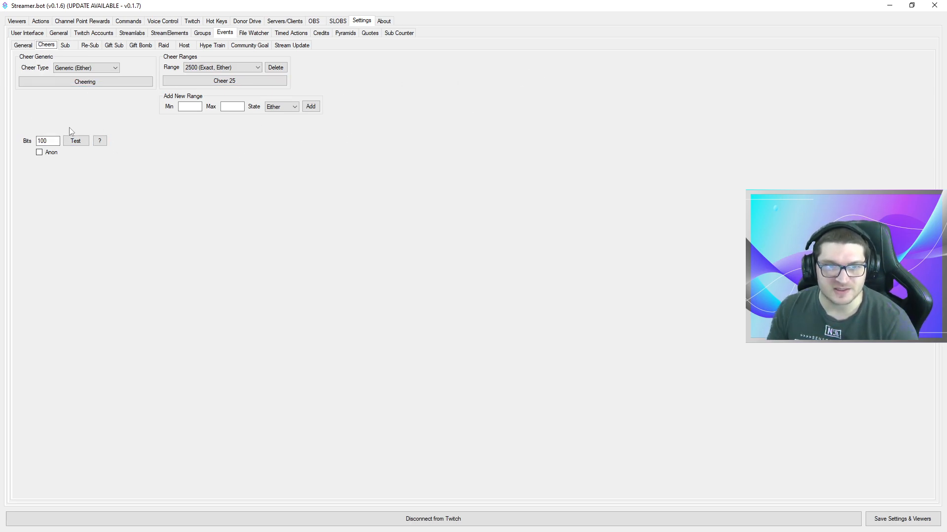
left_click(100, 143)
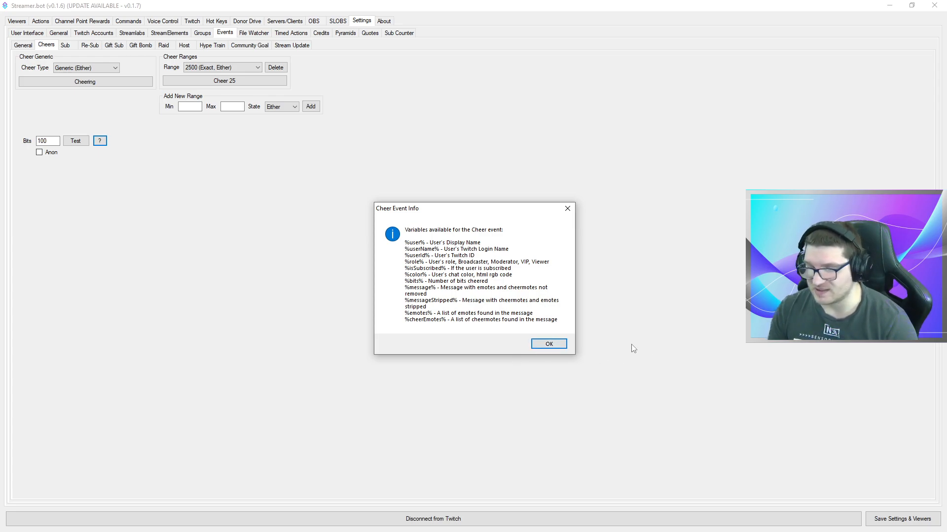
left_click(553, 345)
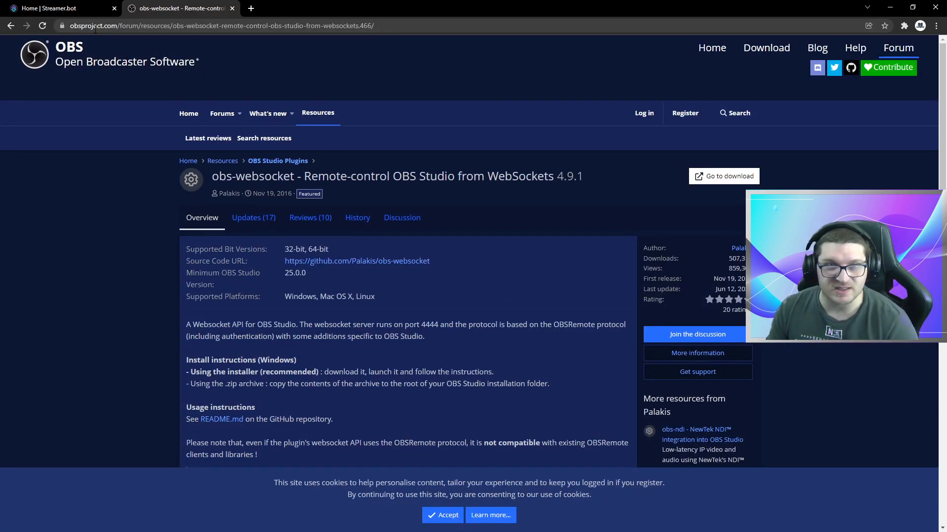
View the streamer.bot home page and the obs-websocket plugin page in the browser, and return to Streamer.bot
left_click(67, 8)
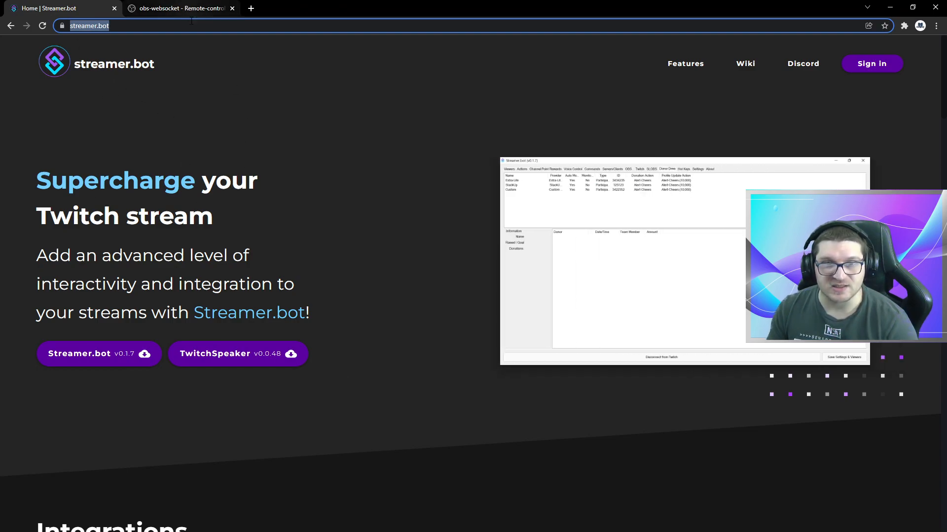
left_click(161, 10)
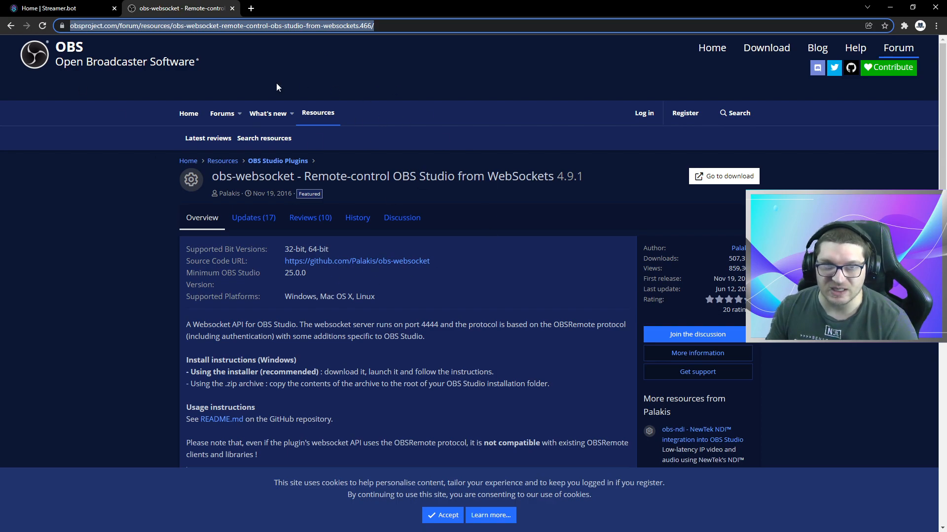
left_click(890, 8)
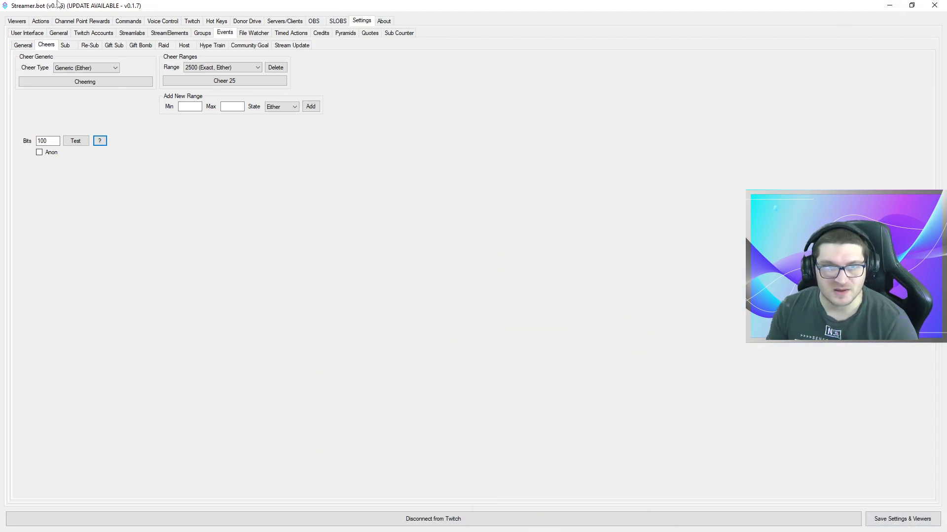
View the Cheer 100 sub-actions and the program's About page, and switch to OBS
left_click(41, 21)
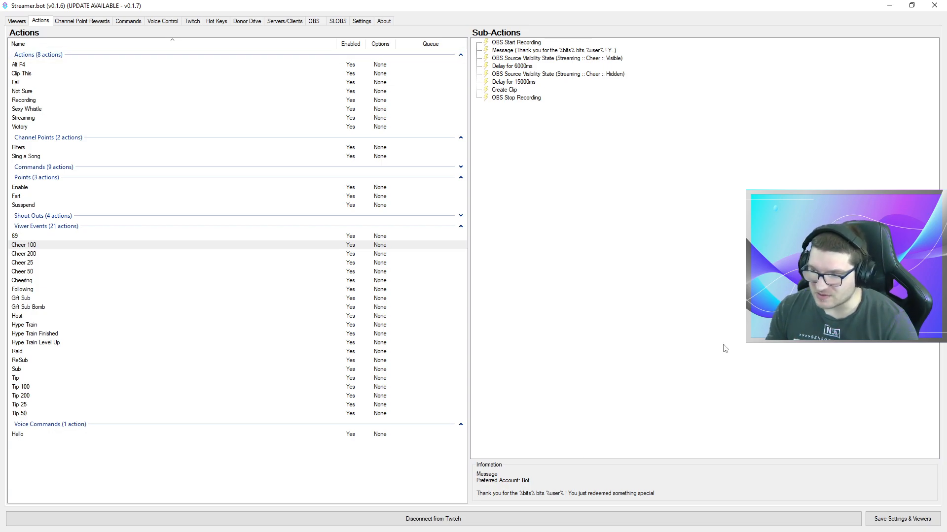
left_click(382, 23)
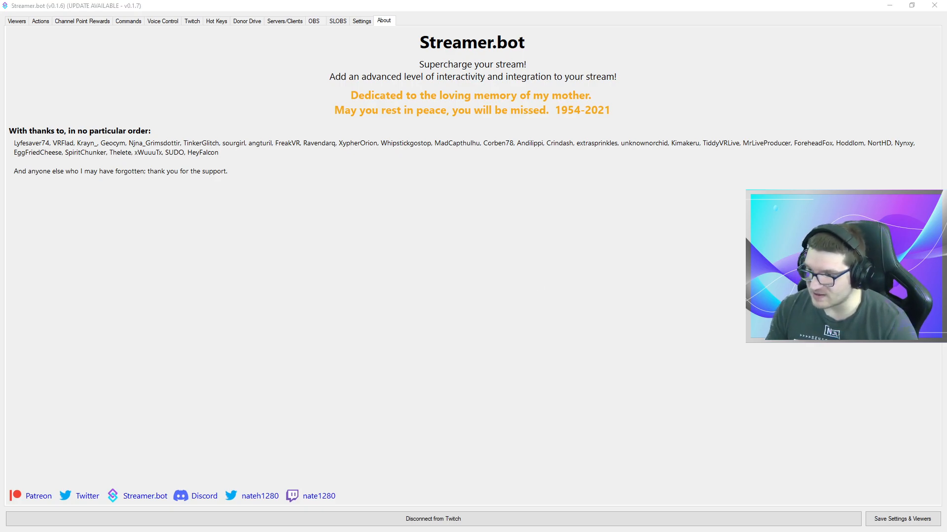
key("alt+Tab")
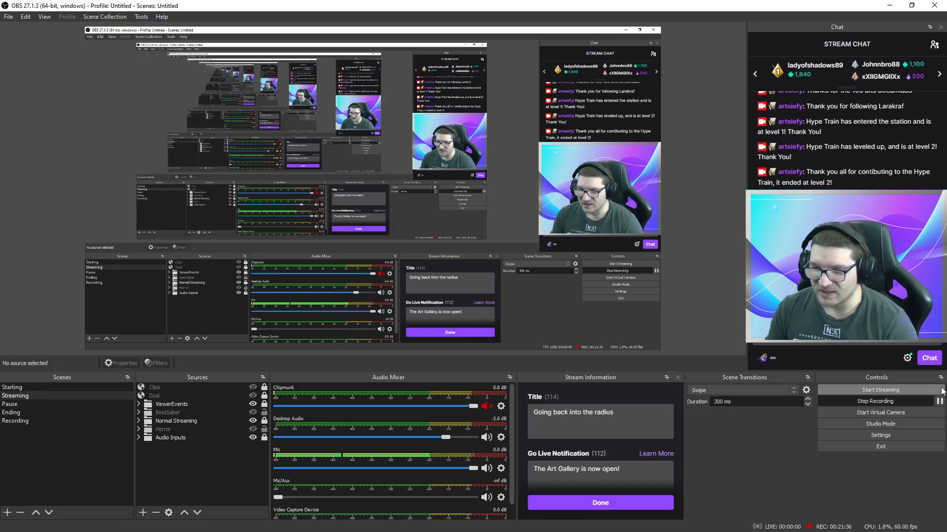